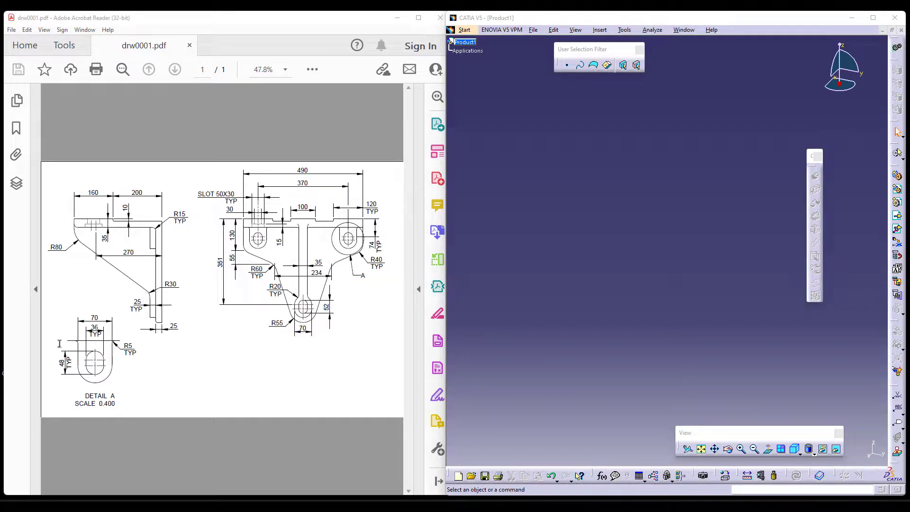
Switch to the Part Design workbench to start a new part.
{"action": "left_click", "coordinate": [555, 138]}
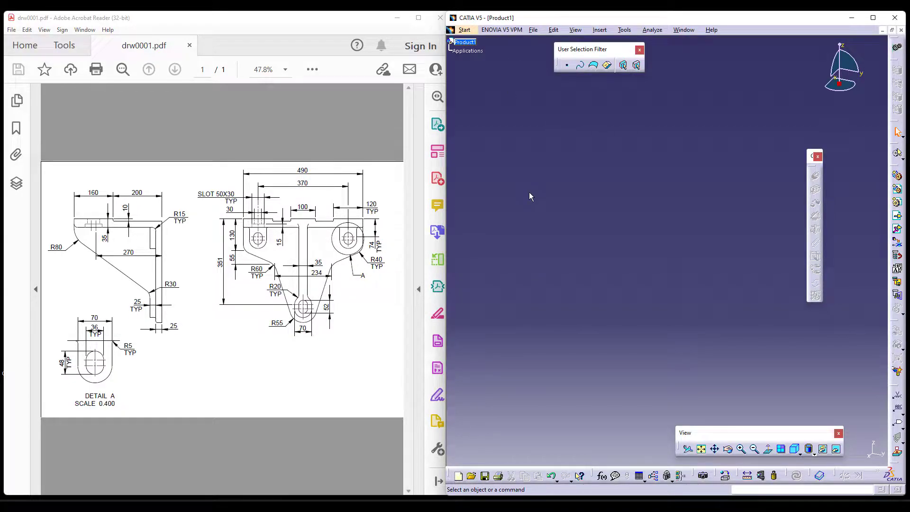
{"action": "left_click", "coordinate": [465, 30]}
{"action": "mouse_move", "coordinate": [485, 53]}
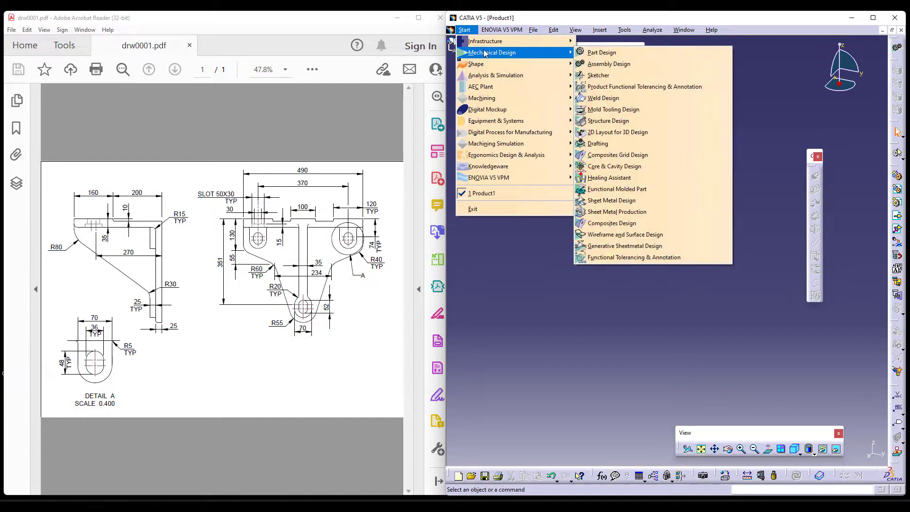
{"action": "left_click", "coordinate": [648, 53]}
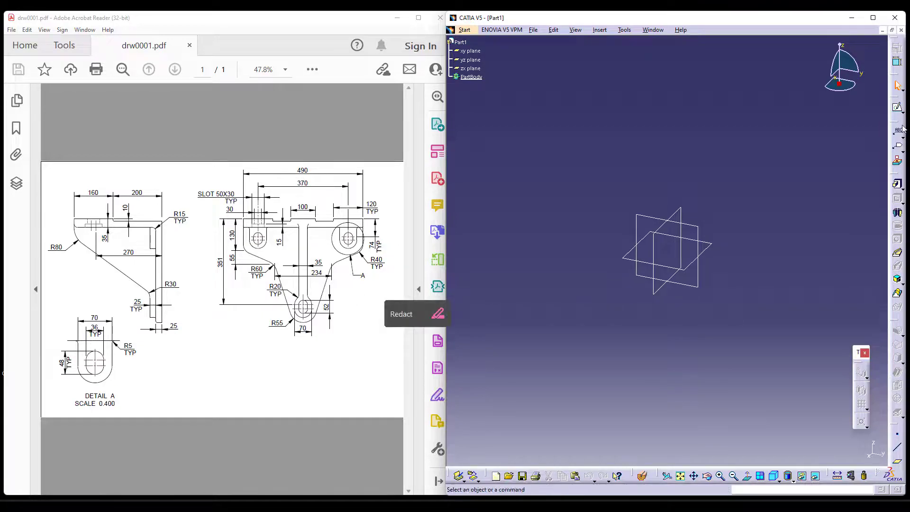
Start a Pad and open a new profile sketch for it on the yz plane.
{"action": "left_click", "coordinate": [897, 184]}
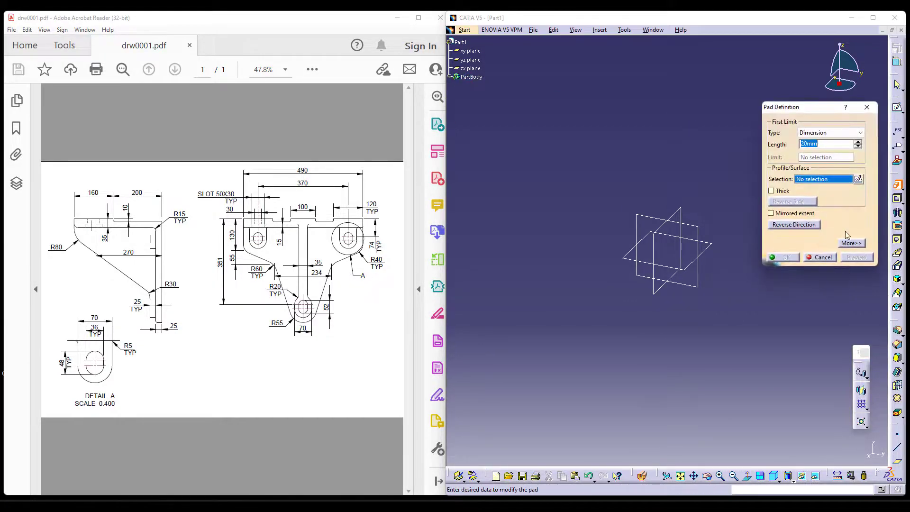
{"action": "left_click", "coordinate": [857, 179]}
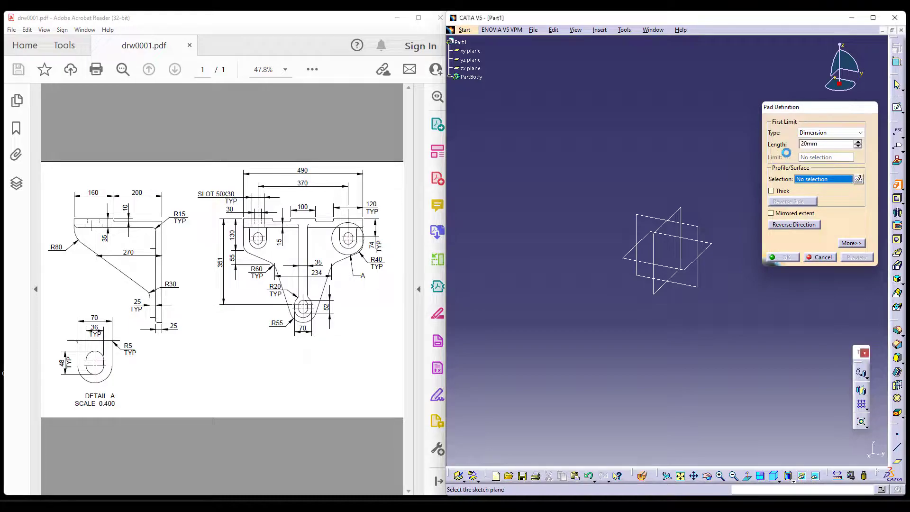
{"action": "left_click", "coordinate": [651, 219]}
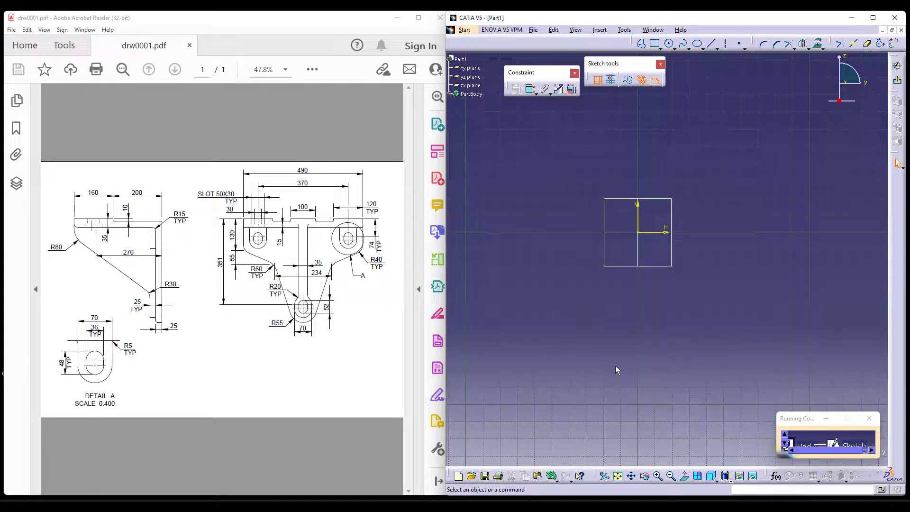
Sketch a vertical line about 25 mm long down from the horizontal axis, about 40 mm left of the origin, and mirror it about the vertical axis.
{"action": "left_click", "coordinate": [641, 44]}
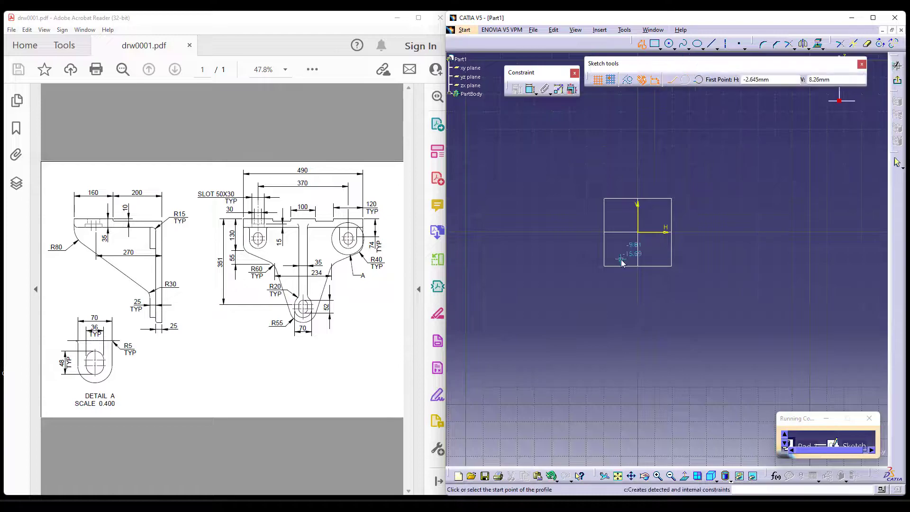
{"action": "left_click", "coordinate": [568, 232]}
{"action": "left_click", "coordinate": [568, 274]}
{"action": "key", "text": "Escape"}
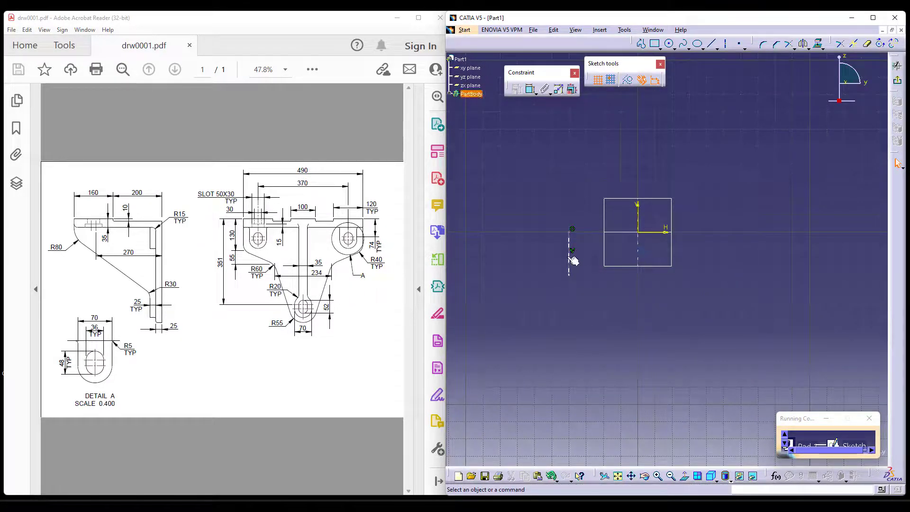
{"action": "left_click", "coordinate": [803, 43]}
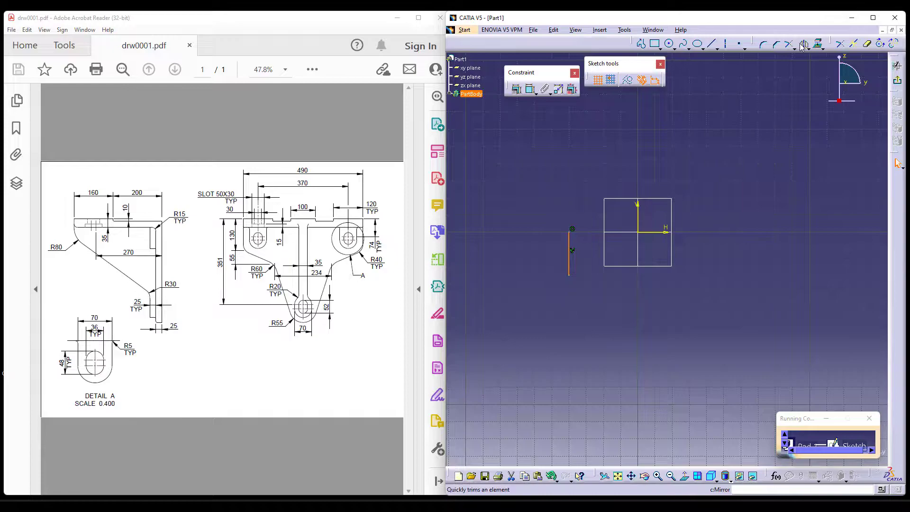
{"action": "left_click", "coordinate": [637, 218]}
Dimension the distance between the two vertical lines and set it to 490 mm.
{"action": "middle_click_drag", "start_coordinate": [764, 239], "coordinate": [758, 203]}
{"action": "left_click", "coordinate": [530, 89]}
{"action": "left_click", "coordinate": [564, 220]}
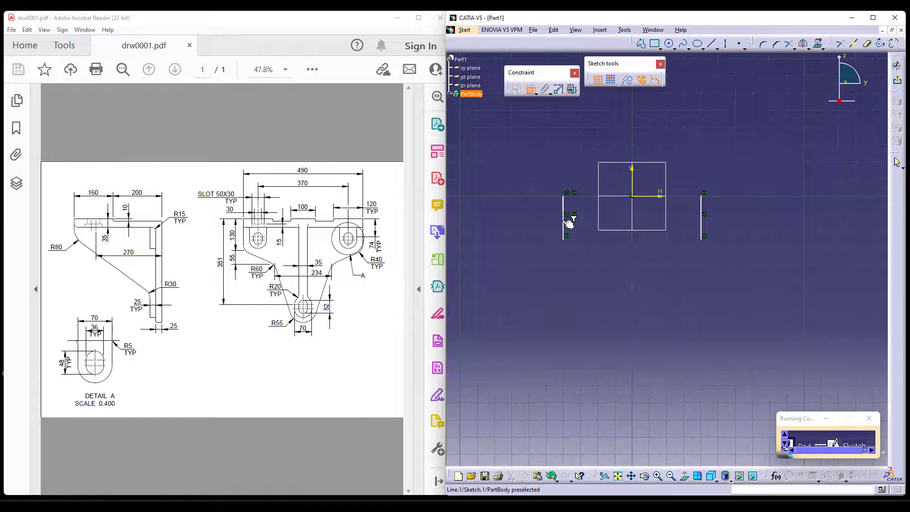
{"action": "left_click", "coordinate": [706, 220]}
{"action": "left_click", "coordinate": [632, 133]}
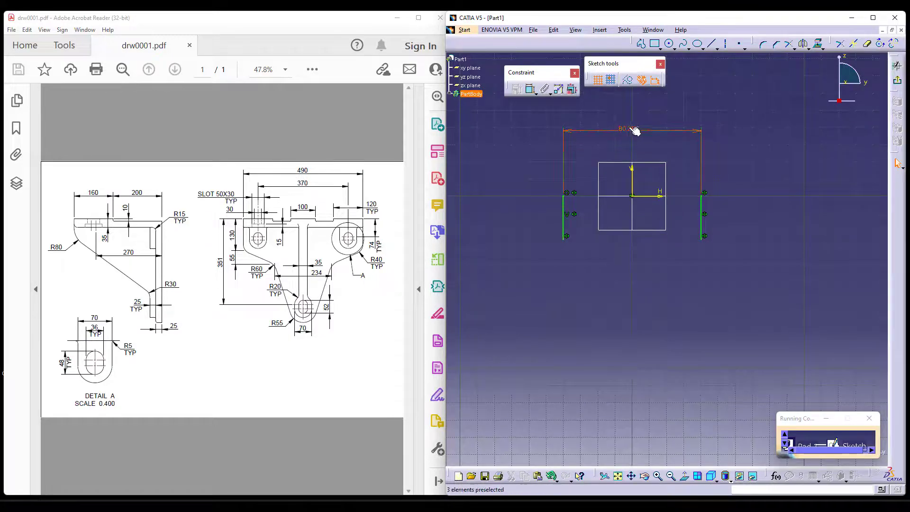
{"action": "double_click", "coordinate": [630, 128]}
{"action": "type", "text": "490"}
{"action": "key", "text": "Return"}
Dimension the left vertical line and set its length to 130 mm.
{"action": "mouse_move", "coordinate": [682, 166]}
{"action": "middle_mouse_down", "text": "ctrl"}
{"action": "mouse_move", "coordinate": [665, 284]}
{"action": "mouse_move", "coordinate": [663, 228]}
{"action": "middle_mouse_up", "text": "ctrl"}
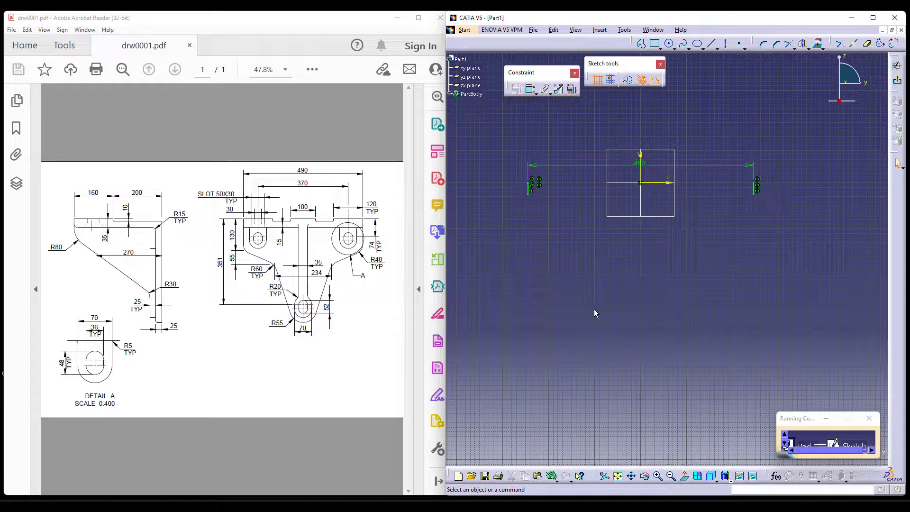
{"action": "left_click", "coordinate": [526, 190]}
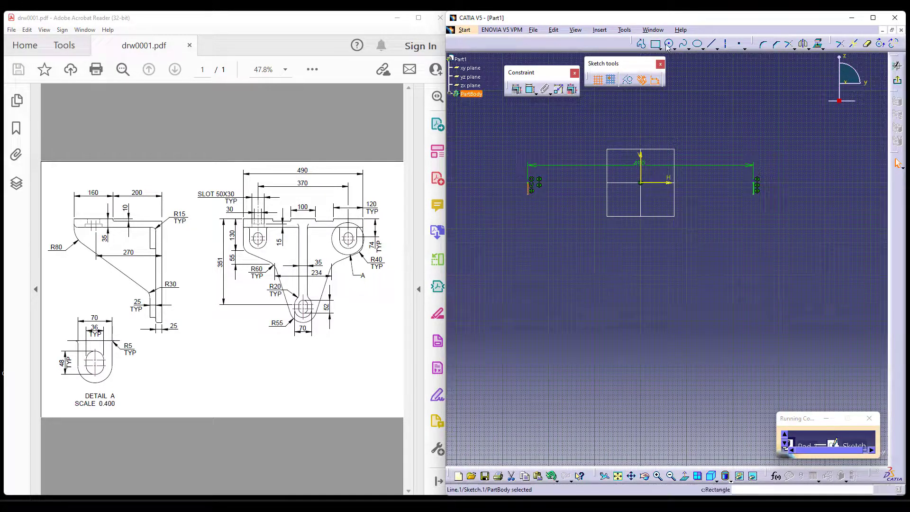
{"action": "left_click", "coordinate": [530, 89]}
{"action": "left_click", "coordinate": [500, 177]}
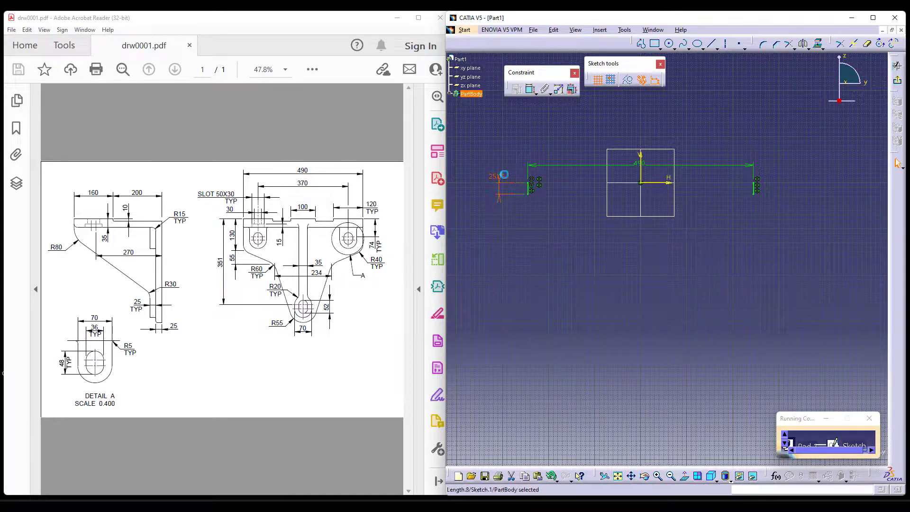
{"action": "double_click", "coordinate": [502, 176]}
{"action": "key", "text": "Return"}
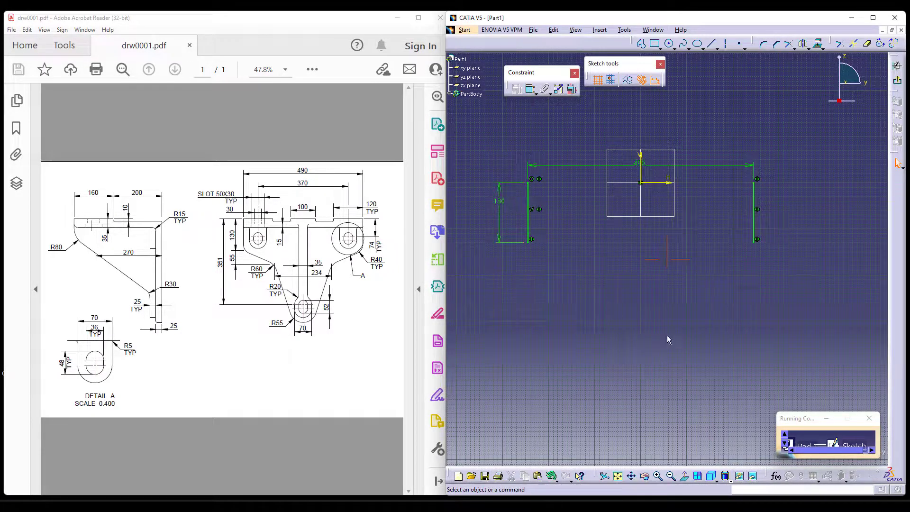
Draw an inward-sloping line about 182 mm long from the lower end of the left vertical line.
{"action": "left_click", "coordinate": [641, 43]}
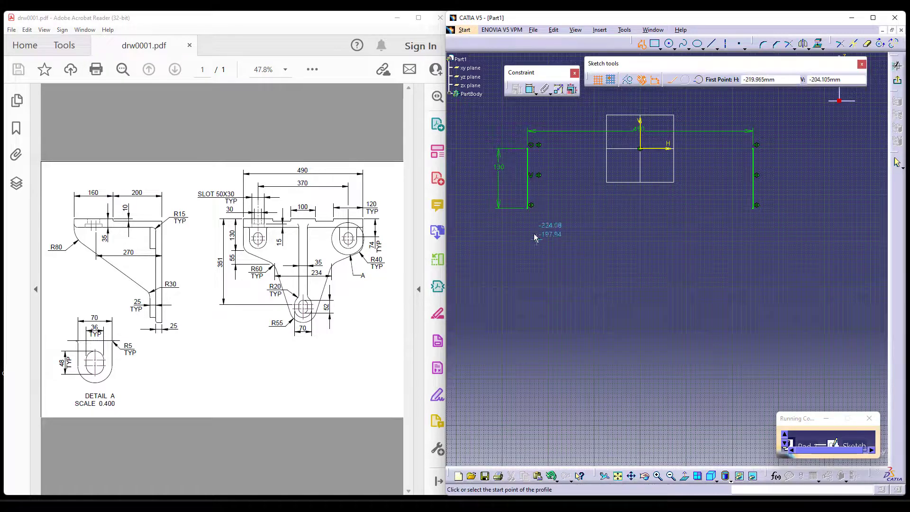
{"action": "left_click", "coordinate": [527, 207]}
{"action": "left_click", "coordinate": [597, 255]}
{"action": "key", "text": "Escape"}
{"action": "left_click", "coordinate": [690, 273]}
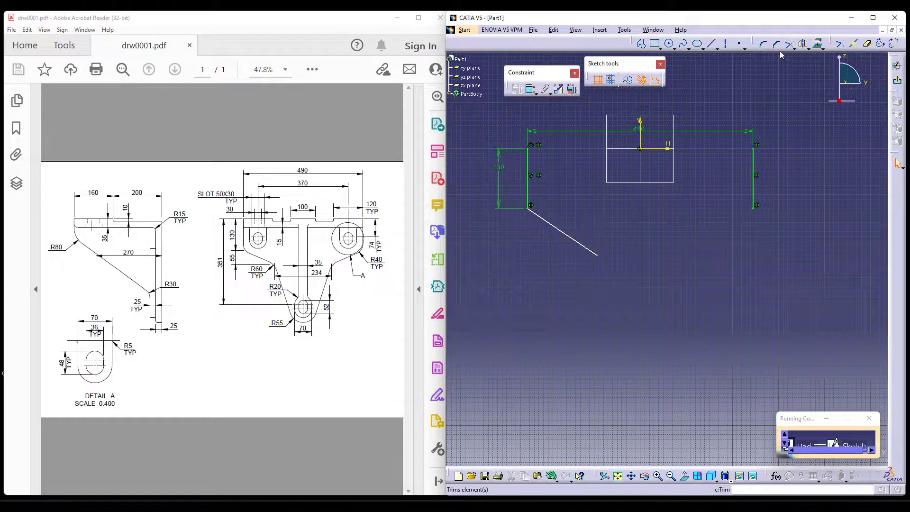
Add a dimension with vertical measure direction between the sloped line's endpoints and set it to 55 mm.
{"action": "left_click", "coordinate": [531, 90]}
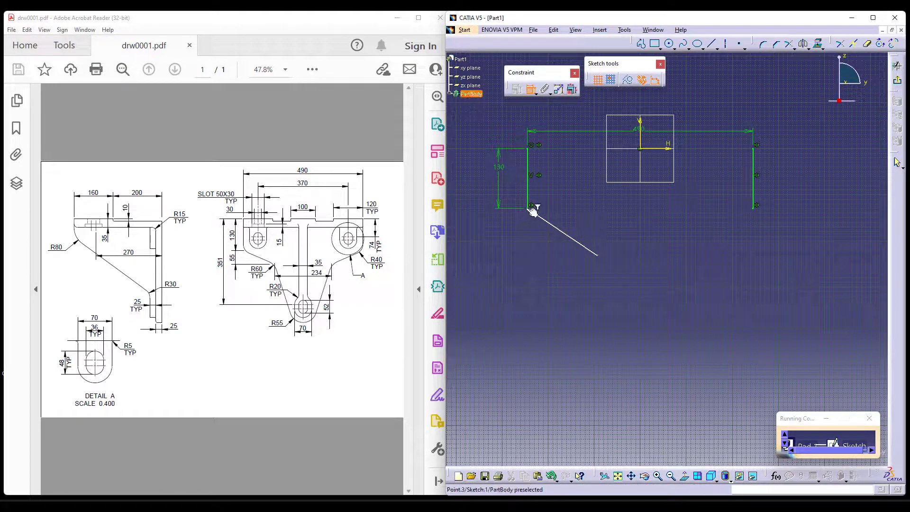
{"action": "left_click", "coordinate": [604, 259]}
{"action": "right_click", "coordinate": [497, 232]}
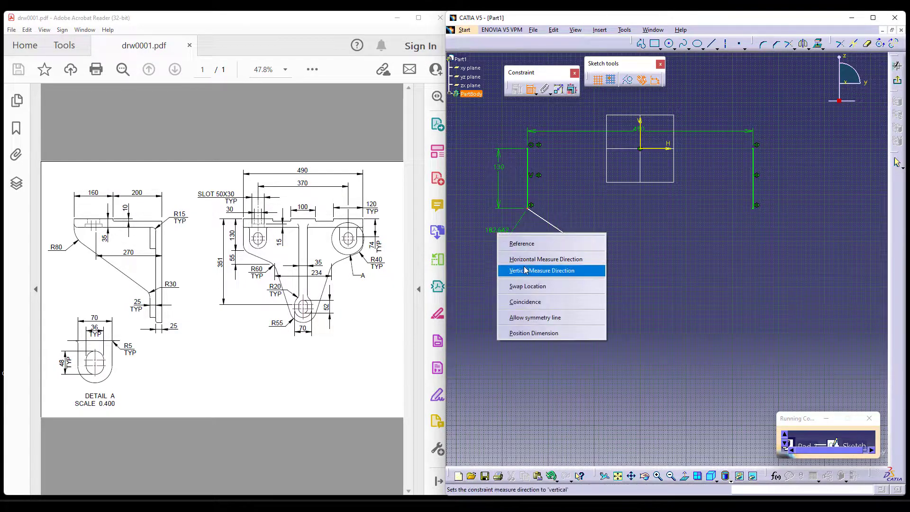
{"action": "left_click", "coordinate": [524, 271]}
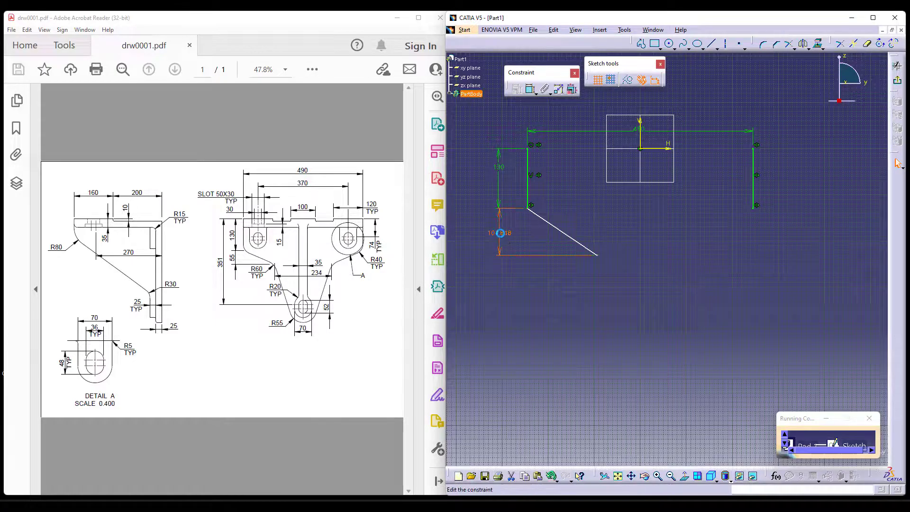
{"action": "double_click", "coordinate": [500, 233]}
{"action": "type", "text": "55"}
{"action": "key", "text": "Return"}
Mirror the sloped line about the vertical axis and set the distance between the two inner endpoints to 234 mm.
{"action": "left_click", "coordinate": [569, 222]}
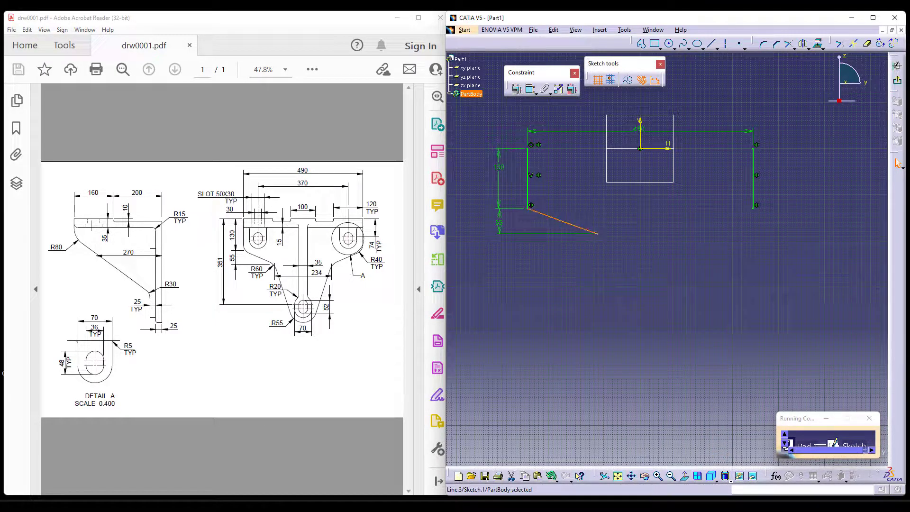
{"action": "left_click", "coordinate": [647, 142]}
{"action": "left_click", "coordinate": [530, 88]}
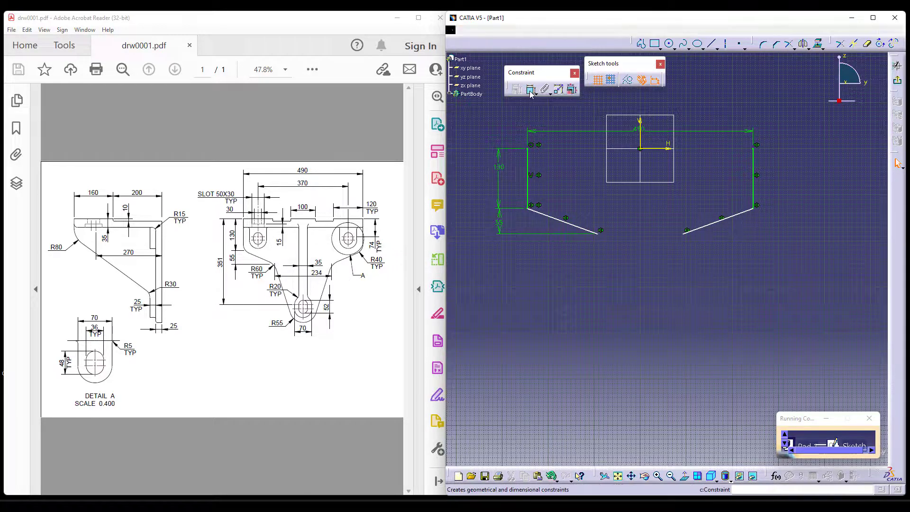
{"action": "left_click", "coordinate": [599, 232]}
{"action": "left_click", "coordinate": [683, 232]}
{"action": "left_click", "coordinate": [636, 207]}
{"action": "double_click", "coordinate": [635, 207]}
{"action": "type", "text": "234"}
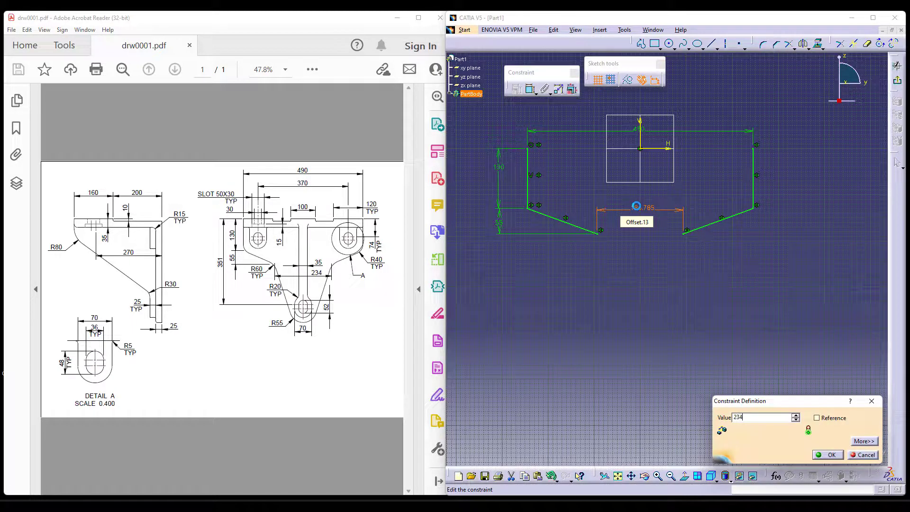
{"action": "key", "text": "Return"}
Sketch a vertical elongated hole about 52 mm wide as construction geometry on the vertical axis, below the sloped lines.
{"action": "middle_click_drag", "start_coordinate": [694, 316], "coordinate": [689, 285]}
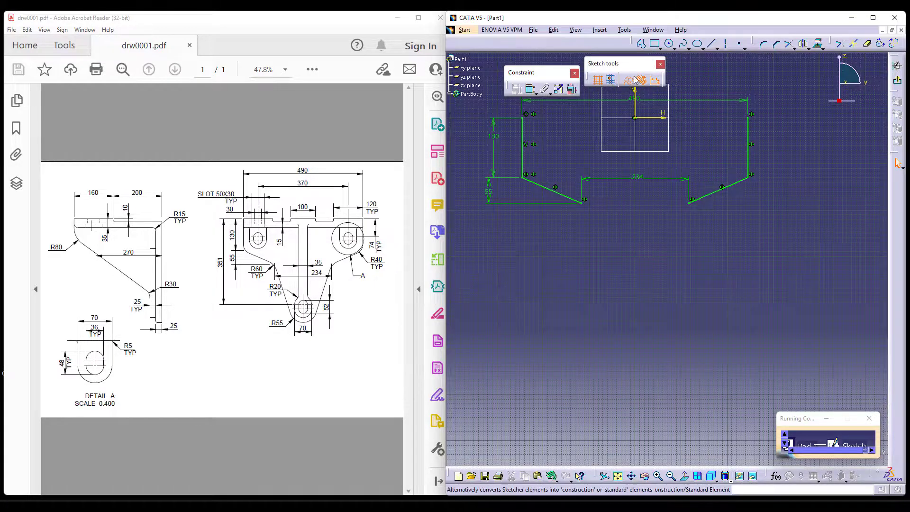
{"action": "left_click", "coordinate": [660, 47]}
{"action": "left_click", "coordinate": [670, 100]}
{"action": "left_click", "coordinate": [634, 266]}
{"action": "left_click", "coordinate": [635, 295]}
{"action": "left_click", "coordinate": [648, 295]}
Dimension the distance between the elongated hole's two straight sides and set it to 70 mm.
{"action": "mouse_move", "coordinate": [694, 324]}
{"action": "middle_mouse_down"}
{"action": "mouse_move", "coordinate": [704, 337]}
{"action": "mouse_move", "coordinate": [706, 291]}
{"action": "mouse_move", "coordinate": [689, 276]}
{"action": "middle_mouse_up"}
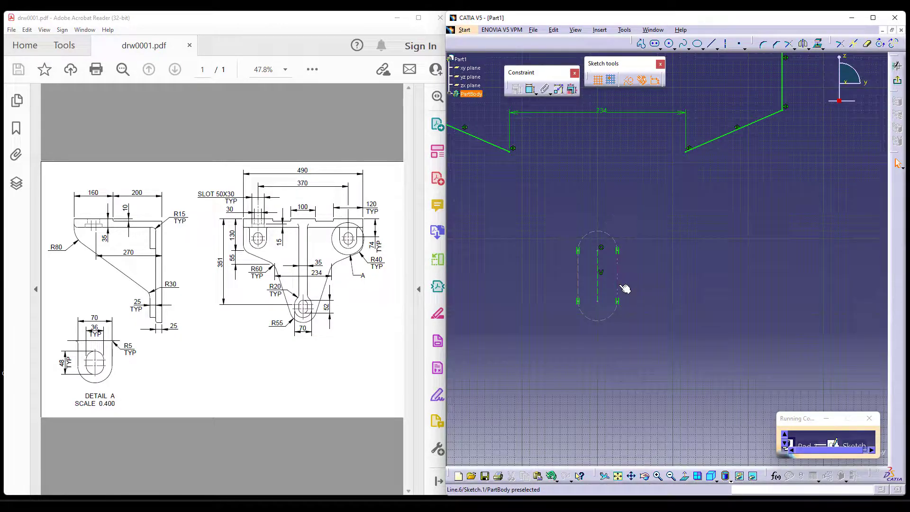
{"action": "left_click", "coordinate": [617, 279]}
{"action": "left_click", "coordinate": [578, 279], "text": "ctrl"}
{"action": "left_click", "coordinate": [530, 88]}
{"action": "double_click", "coordinate": [599, 359]}
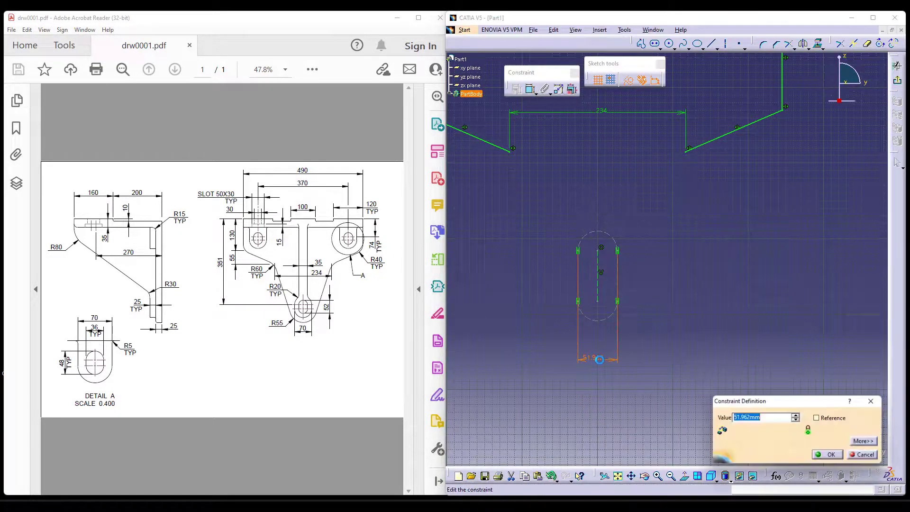
{"action": "type", "text": "70"}
{"action": "key", "text": "Return"}
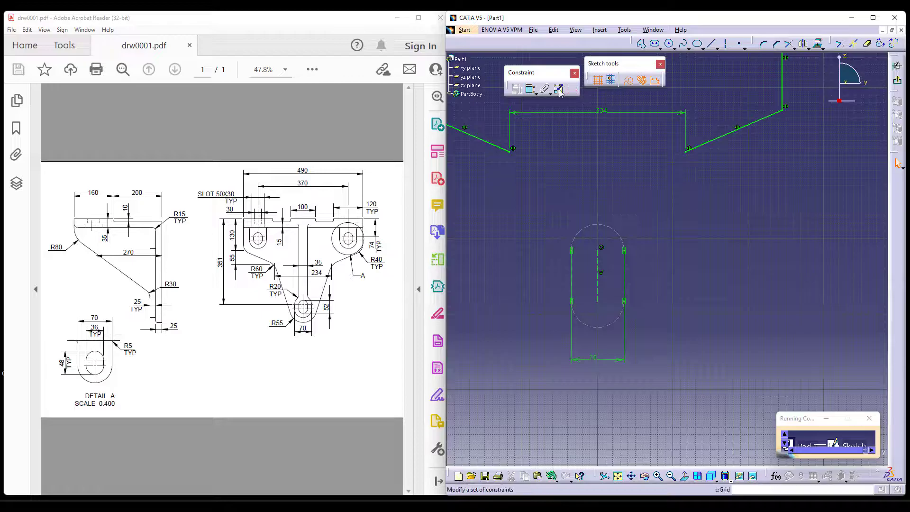
Add a vertical dimension between the elongated hole's upper and lower arcs and set it to 52 mm.
{"action": "left_click", "coordinate": [531, 89]}
{"action": "left_click", "coordinate": [610, 226]}
{"action": "left_click", "coordinate": [606, 328]}
{"action": "left_click", "coordinate": [690, 278]}
{"action": "double_click", "coordinate": [691, 274]}
{"action": "type", "text": "52"}
{"action": "key", "text": "Return"}
Dimension the elongated hole's upper centre point from the horizontal axis and set the distance to 351 mm.
{"action": "middle_click_drag", "start_coordinate": [661, 348], "coordinate": [661, 346]}
{"action": "mouse_move", "coordinate": [658, 283]}
{"action": "middle_mouse_down"}
{"action": "mouse_move", "coordinate": [657, 296]}
{"action": "mouse_move", "coordinate": [689, 325]}
{"action": "middle_mouse_up"}
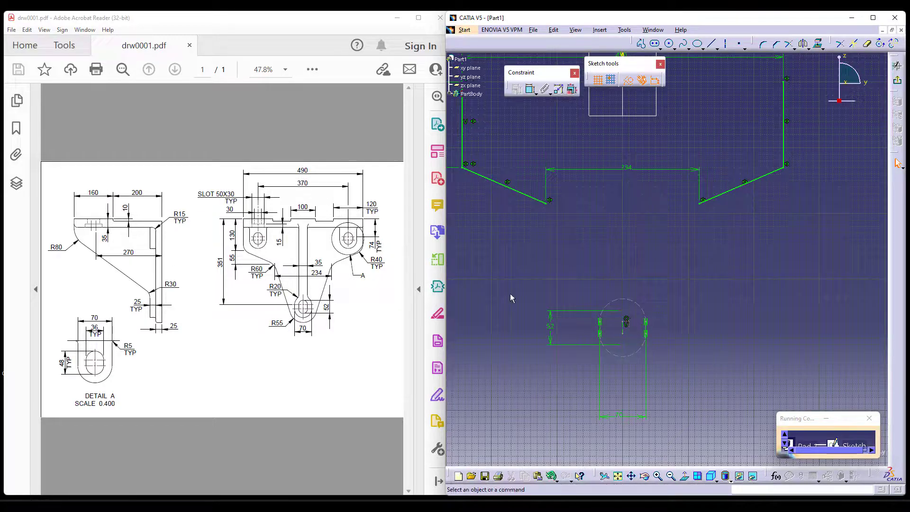
{"action": "scroll", "coordinate": [629, 266], "scroll_direction": "down", "scroll_amount": 2}
{"action": "left_click", "coordinate": [529, 90]}
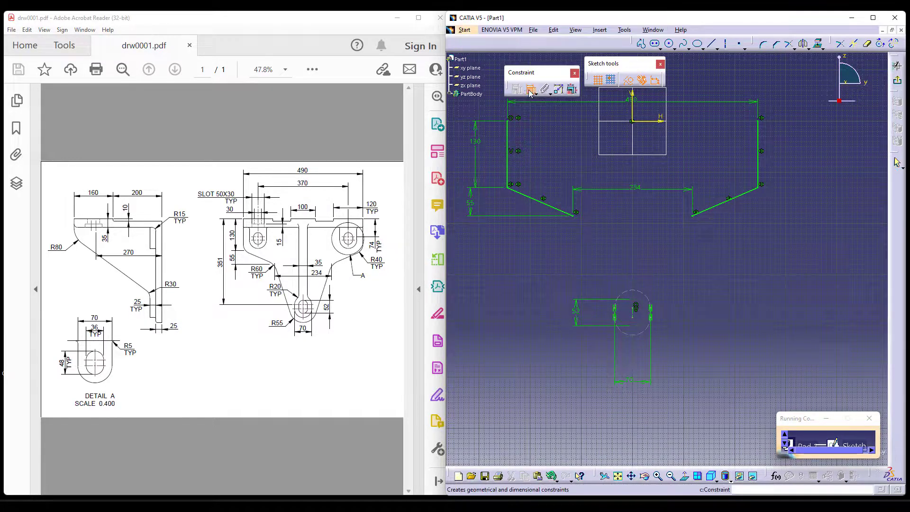
{"action": "left_click", "coordinate": [650, 121]}
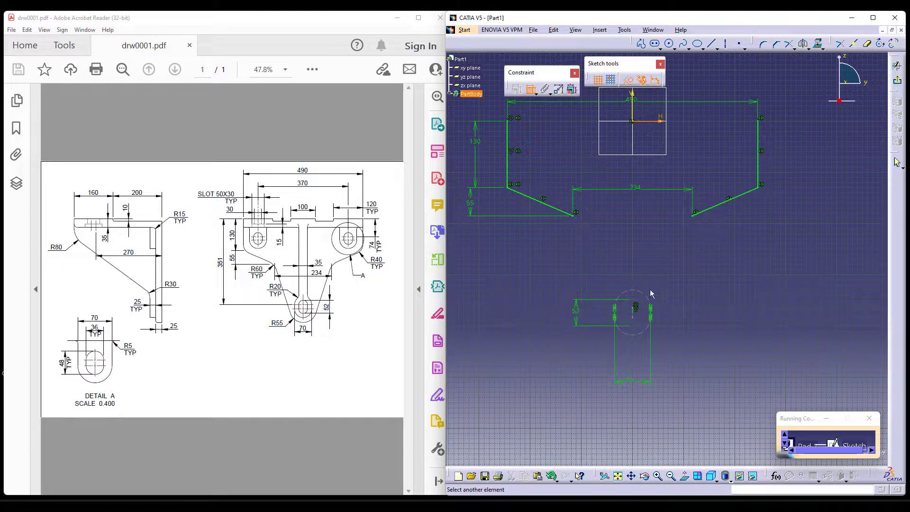
{"action": "left_click", "coordinate": [635, 308]}
{"action": "left_click", "coordinate": [485, 258]}
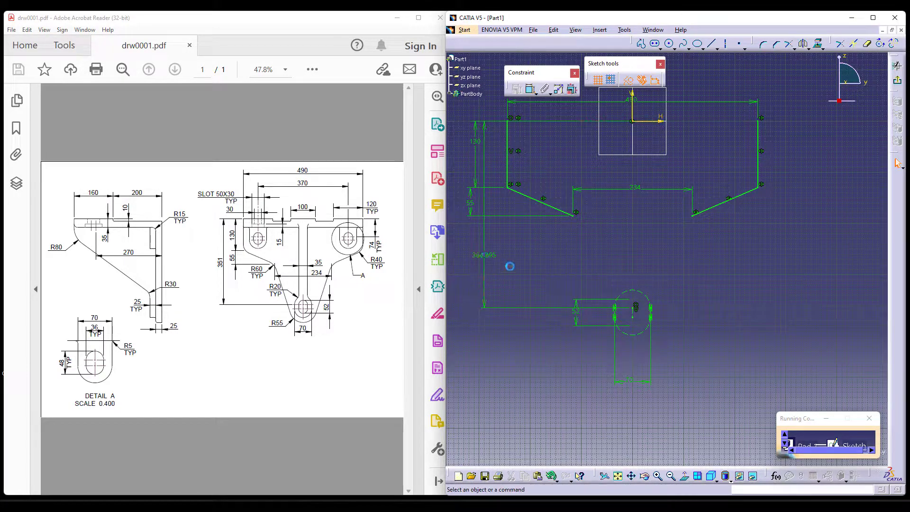
{"action": "double_click", "coordinate": [496, 267]}
{"action": "type", "text": "351mm"}
{"action": "key", "text": "Return"}
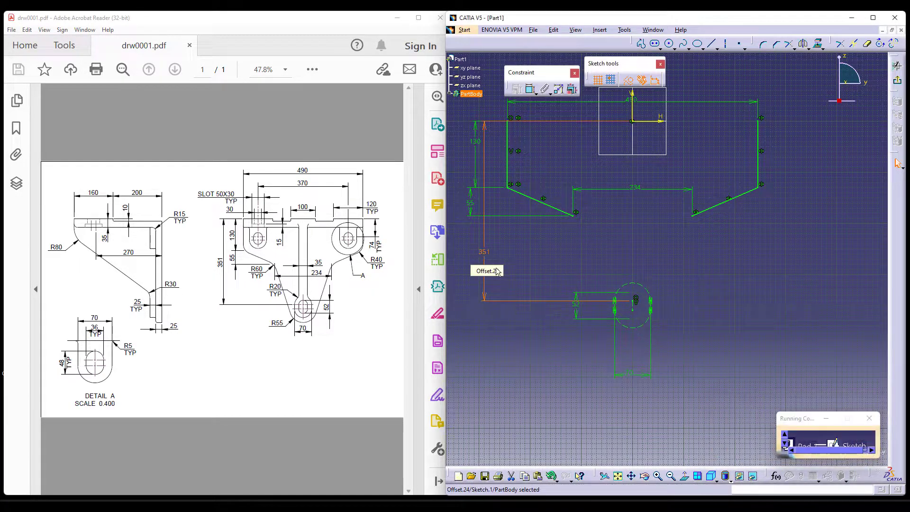
Sketch an arc of about 103 mm radius below the elongated hole, centred on its lower centre point, and make it standard geometry.
{"action": "middle_click_drag", "start_coordinate": [737, 327], "coordinate": [737, 276], "text": "ctrl"}
{"action": "left_click", "coordinate": [655, 416]}
{"action": "middle_click_drag", "start_coordinate": [655, 416], "coordinate": [698, 308]}
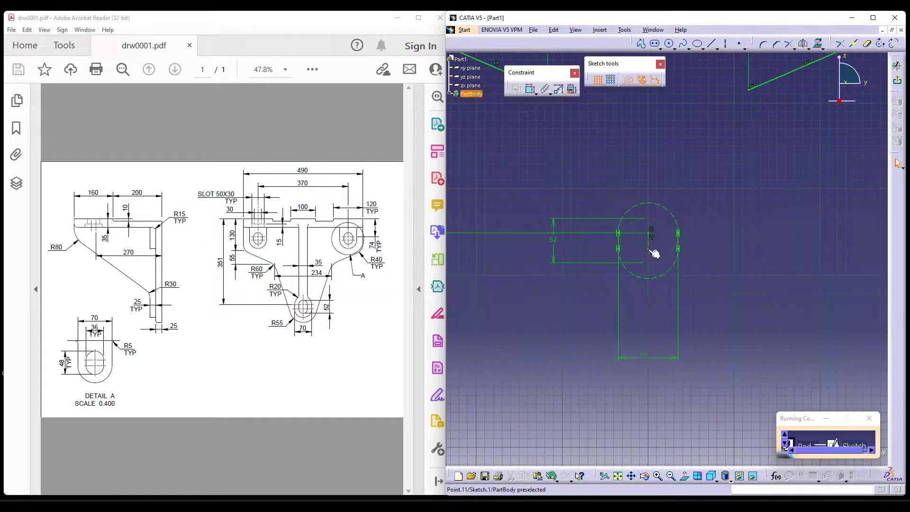
{"action": "left_click", "coordinate": [685, 48]}
{"action": "left_click", "coordinate": [684, 128]}
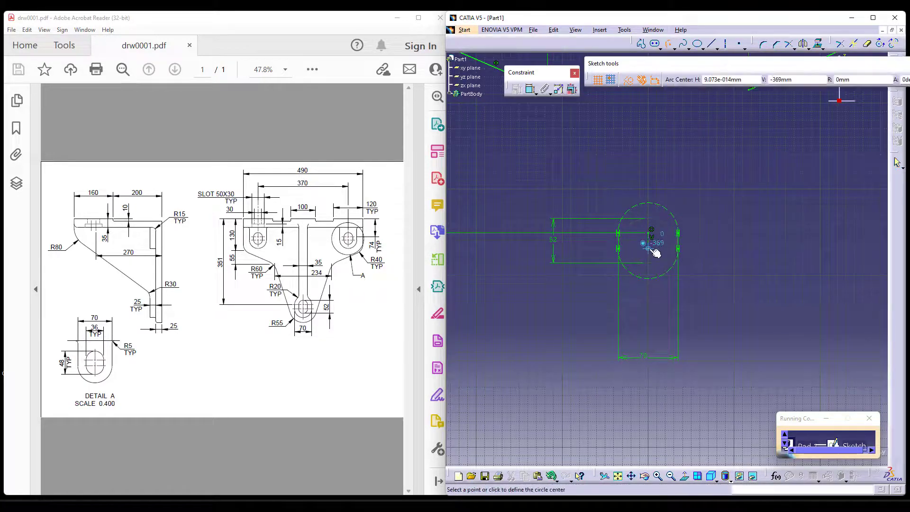
{"action": "left_click", "coordinate": [579, 304]}
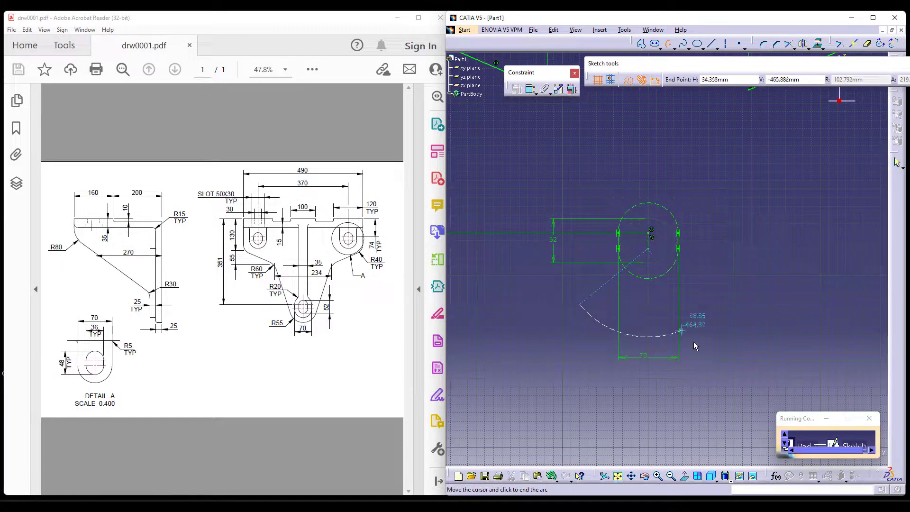
{"action": "left_click", "coordinate": [719, 301]}
{"action": "left_click", "coordinate": [628, 81]}
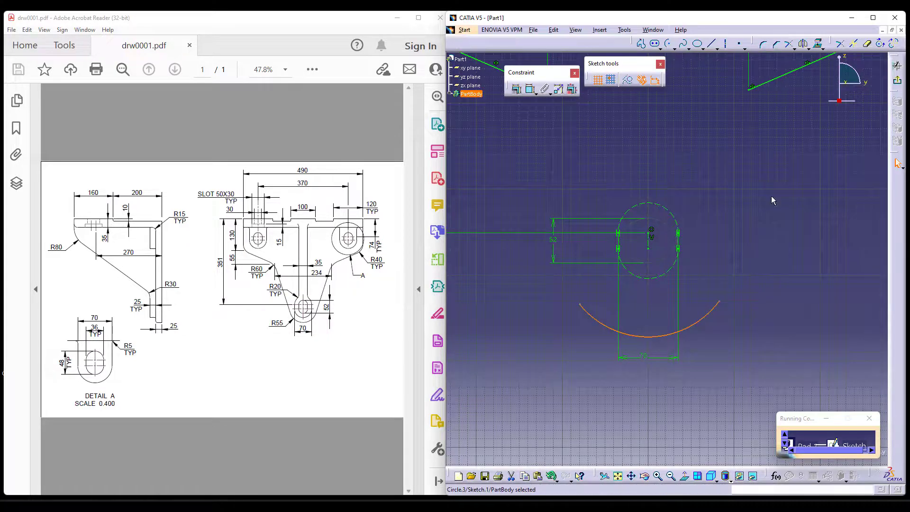
{"action": "left_click", "coordinate": [772, 199]}
Dimension the radius of the arc below the elongated hole and set it to 55 mm.
{"action": "left_click", "coordinate": [531, 90]}
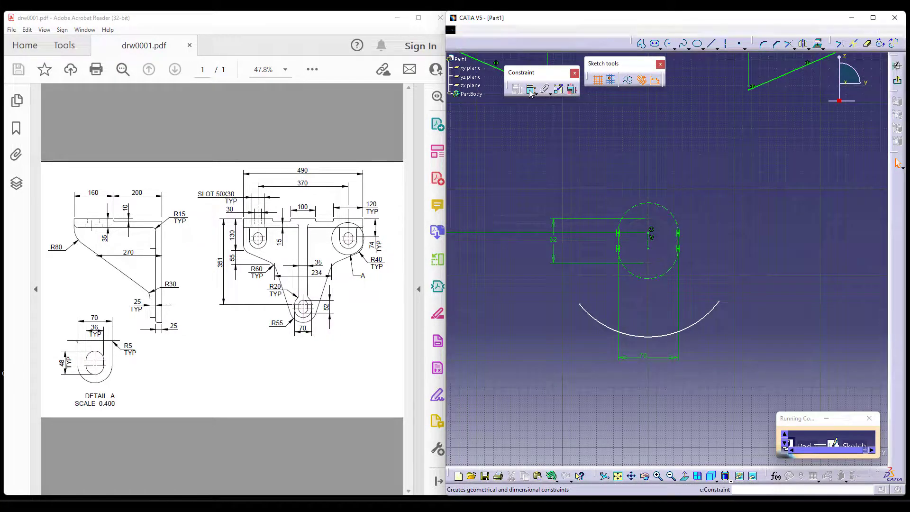
{"action": "left_click", "coordinate": [612, 327]}
{"action": "left_click", "coordinate": [588, 371]}
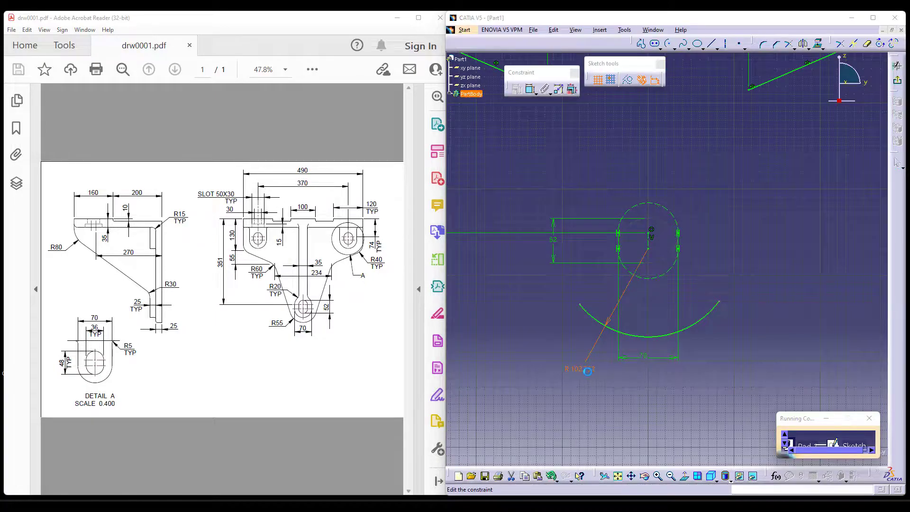
{"action": "double_click", "coordinate": [587, 371]}
{"action": "type", "text": "55"}
{"action": "key", "text": "Return"}
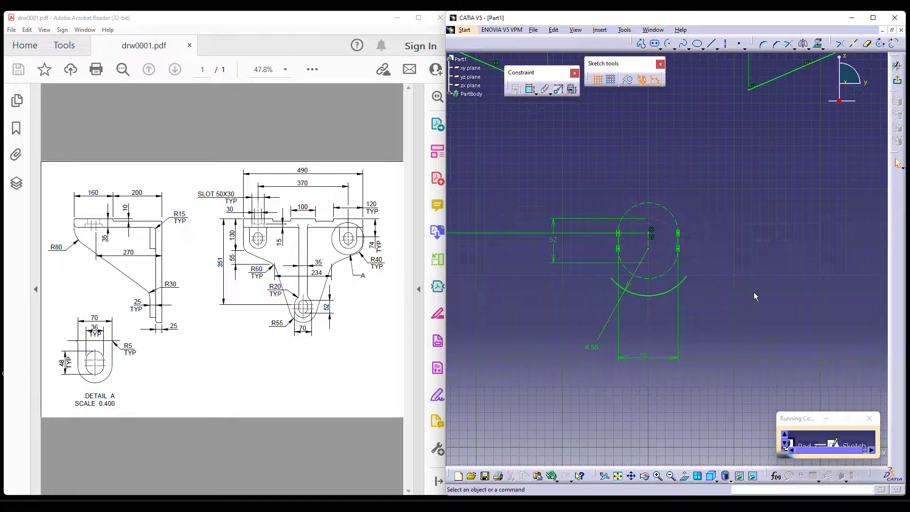
Place sketch points on the elongated hole's upper and lower centre points.
{"action": "middle_click_drag", "start_coordinate": [745, 302], "coordinate": [735, 320]}
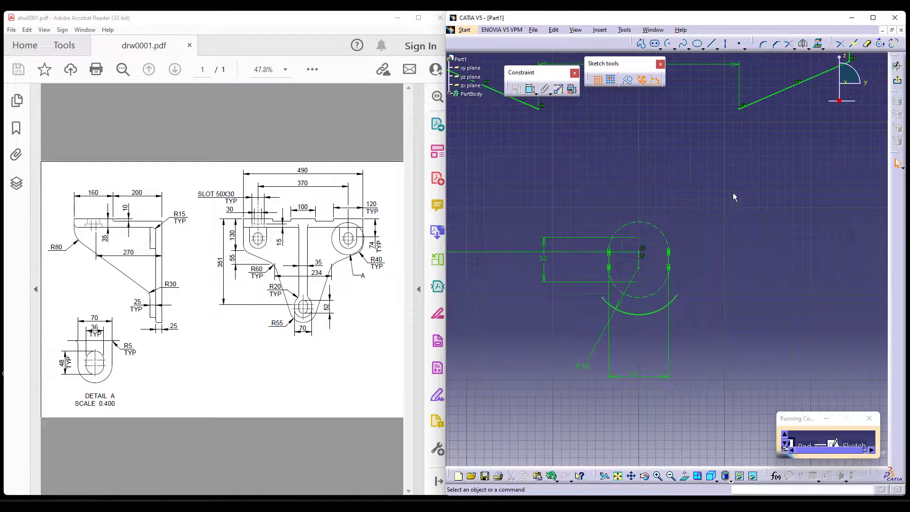
{"action": "left_click", "coordinate": [739, 47]}
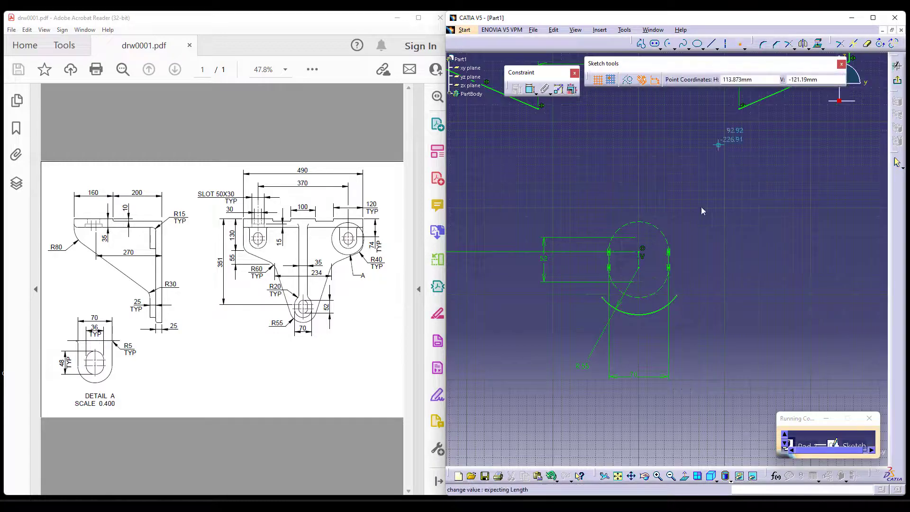
{"action": "left_click", "coordinate": [650, 248]}
{"action": "left_click", "coordinate": [741, 46]}
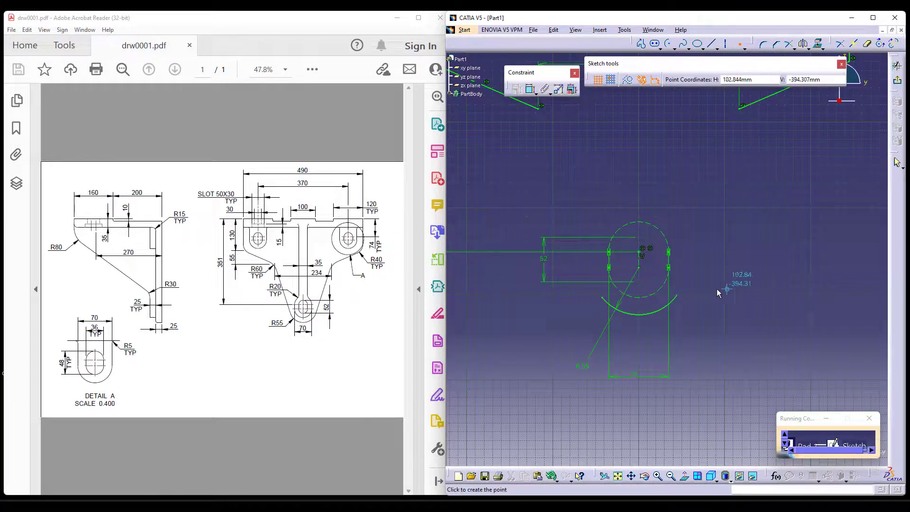
{"action": "left_click", "coordinate": [642, 263]}
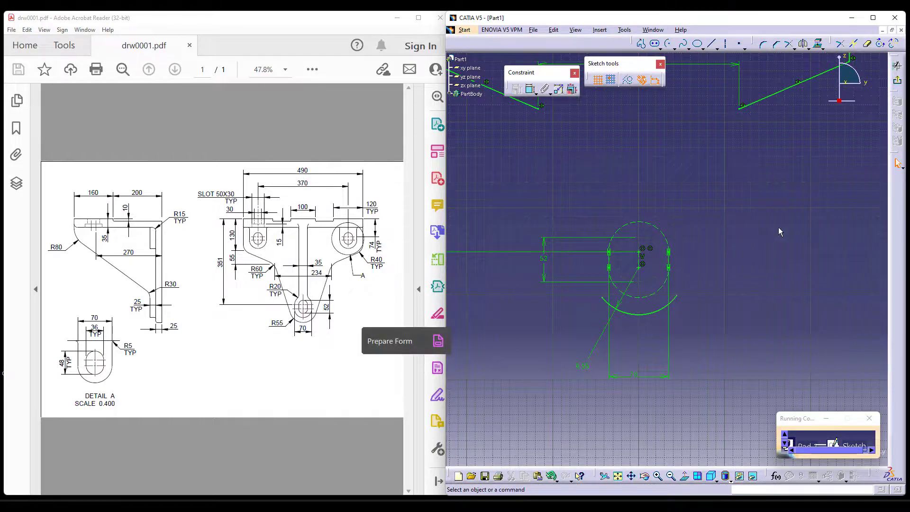
{"action": "mouse_move", "coordinate": [764, 248]}
{"action": "middle_mouse_down"}
{"action": "mouse_move", "coordinate": [745, 252]}
{"action": "mouse_move", "coordinate": [747, 264]}
{"action": "mouse_move", "coordinate": [748, 254]}
{"action": "middle_mouse_up"}
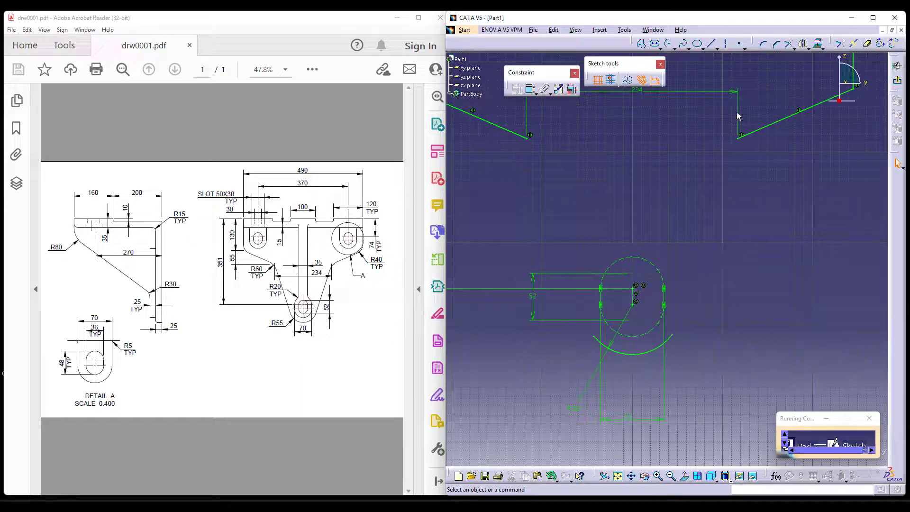
{"action": "left_click", "coordinate": [738, 45]}
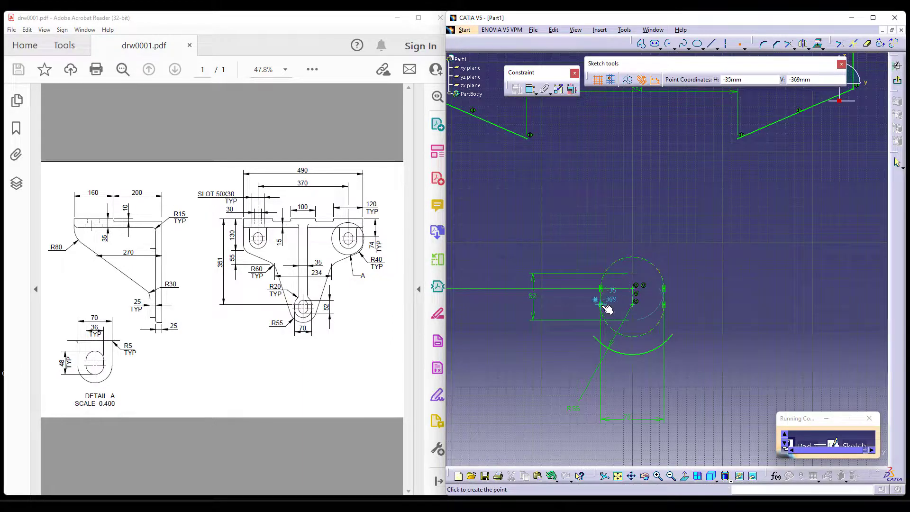
{"action": "left_click", "coordinate": [698, 231]}
{"action": "middle_click_drag", "start_coordinate": [690, 218], "coordinate": [692, 230]}
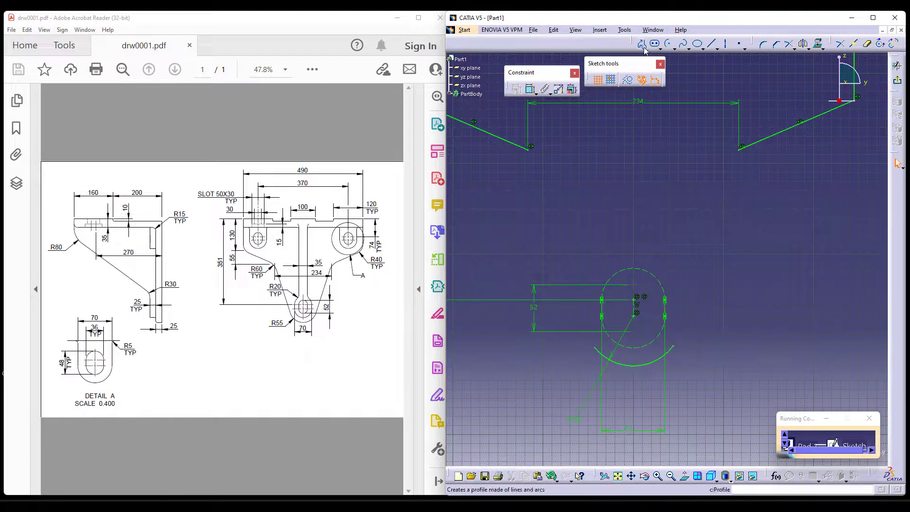
Draw a line from the left sloped line's lower end to the arc's left end and mirror it about the vertical axis.
{"action": "left_click", "coordinate": [711, 43]}
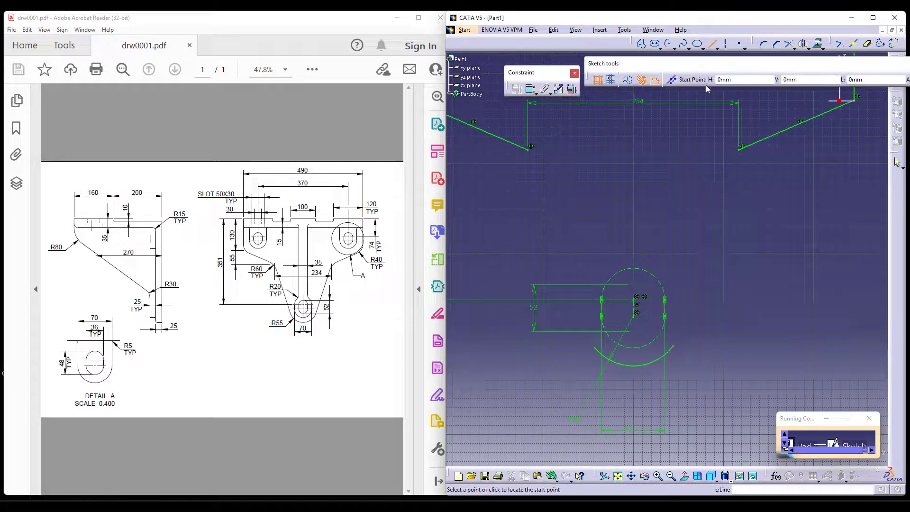
{"action": "left_click", "coordinate": [529, 148]}
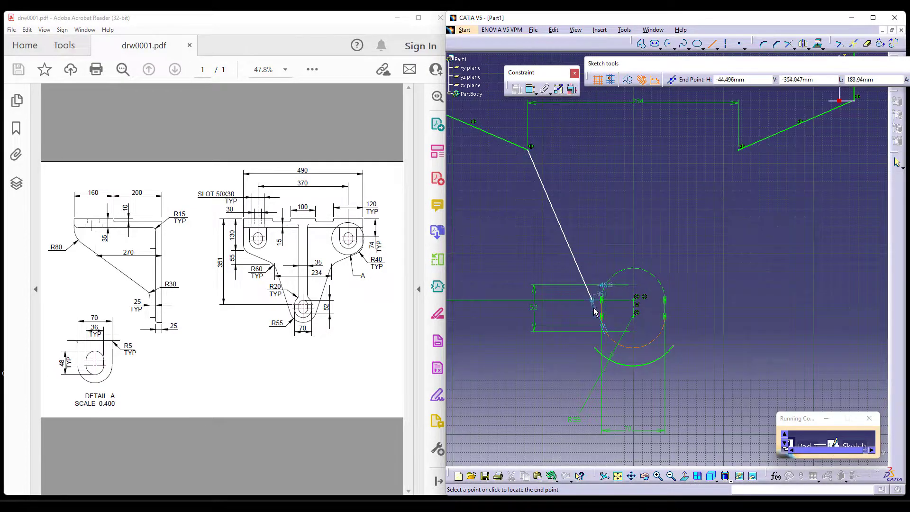
{"action": "left_click", "coordinate": [595, 347]}
{"action": "left_click", "coordinate": [803, 44]}
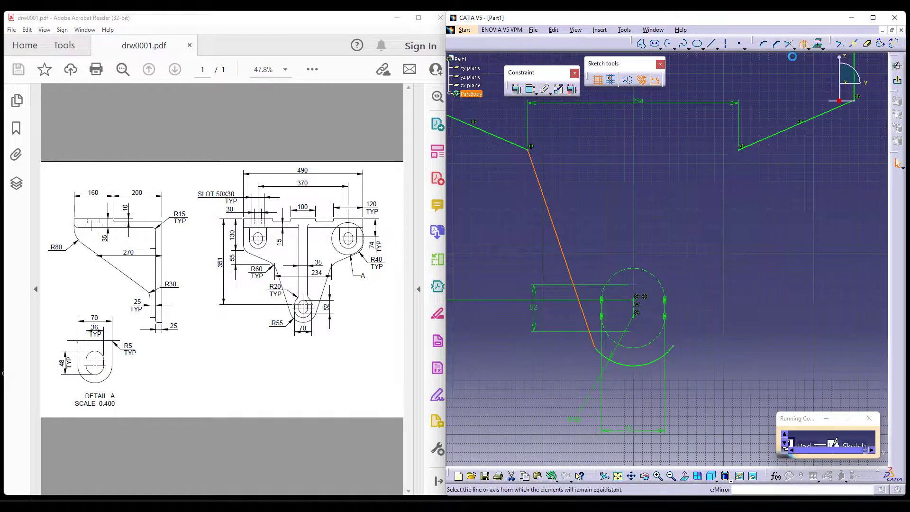
{"action": "mouse_move", "coordinate": [640, 251]}
{"action": "middle_mouse_down", "text": "ctrl"}
{"action": "mouse_move", "coordinate": [655, 235]}
{"action": "mouse_move", "coordinate": [652, 287]}
{"action": "middle_mouse_up", "text": "ctrl"}
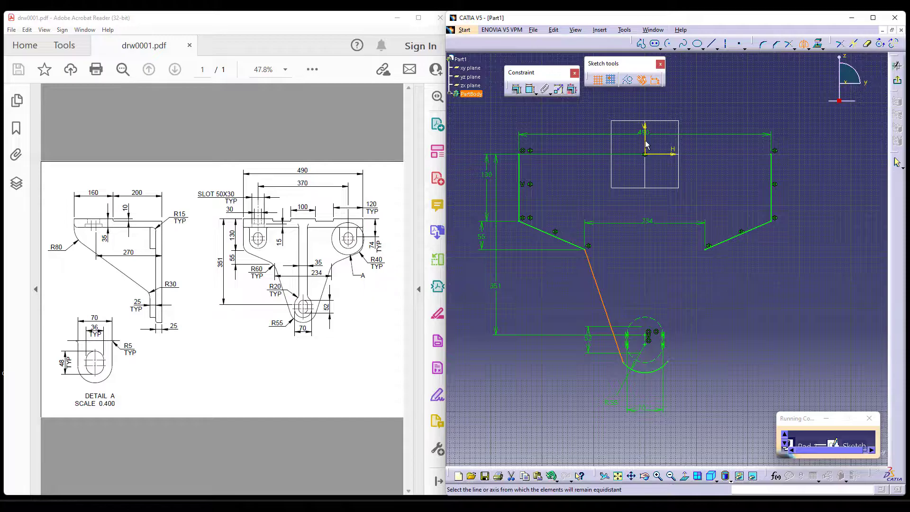
{"action": "left_click", "coordinate": [651, 144]}
Constrain the left slanted line and the bottom arc to be tangent.
{"action": "left_click", "coordinate": [531, 89]}
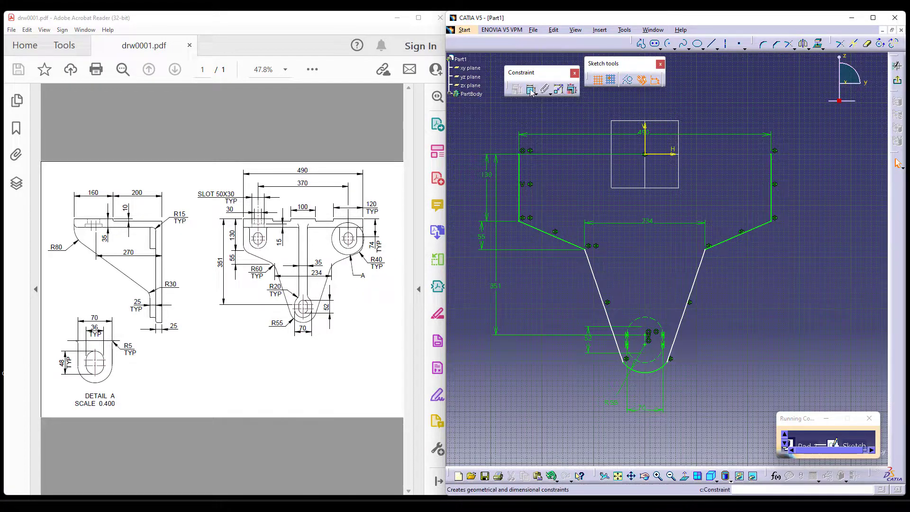
{"action": "left_click", "coordinate": [612, 318]}
{"action": "left_click", "coordinate": [635, 369]}
{"action": "right_click", "coordinate": [573, 368]}
{"action": "left_click", "coordinate": [596, 415]}
Extend the bottom arc's open end to the right slanted line with Trim, and remove the excess arc with Quick Trim.
{"action": "middle_click_drag", "start_coordinate": [714, 339], "coordinate": [682, 277]}
{"action": "middle_click_drag", "start_coordinate": [681, 277], "coordinate": [699, 251], "text": "ctrl"}
{"action": "left_click", "coordinate": [787, 45]}
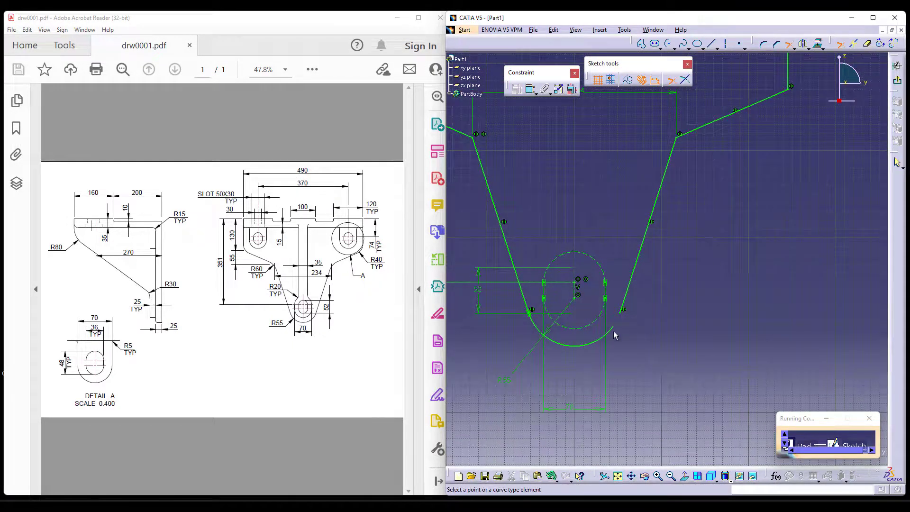
{"action": "left_click", "coordinate": [609, 331]}
{"action": "left_click", "coordinate": [623, 304]}
{"action": "mouse_move", "coordinate": [656, 359]}
{"action": "middle_mouse_down", "text": "ctrl"}
{"action": "mouse_move", "coordinate": [585, 368]}
{"action": "mouse_move", "coordinate": [767, 211]}
{"action": "mouse_move", "coordinate": [678, 219]}
{"action": "mouse_move", "coordinate": [711, 205]}
{"action": "mouse_move", "coordinate": [725, 249]}
{"action": "middle_mouse_up", "text": "ctrl"}
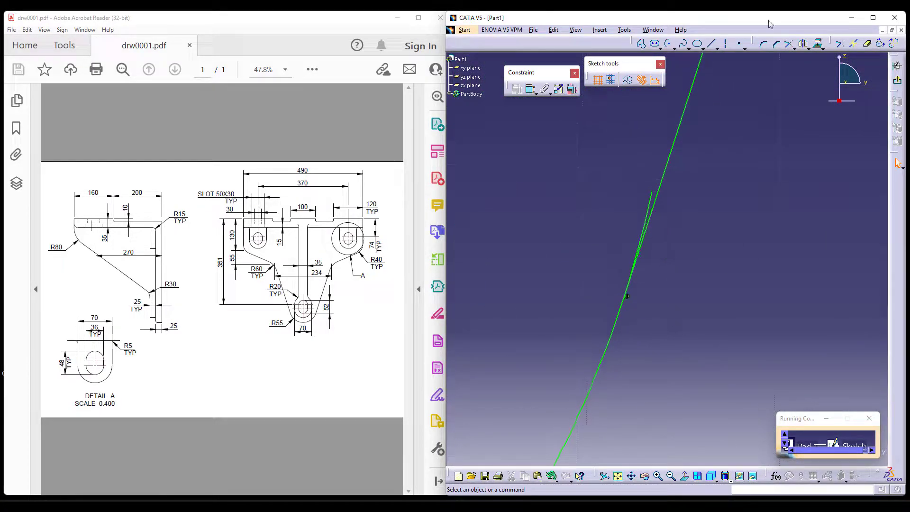
{"action": "left_click", "coordinate": [868, 45]}
{"action": "left_click", "coordinate": [649, 210]}
Close the profile with a 490 mm horizontal line between the upper ends of the two vertical sides.
{"action": "mouse_move", "coordinate": [702, 222]}
{"action": "middle_mouse_down", "text": "ctrl"}
{"action": "mouse_move", "coordinate": [680, 345]}
{"action": "mouse_move", "coordinate": [664, 312]}
{"action": "mouse_move", "coordinate": [682, 353]}
{"action": "middle_mouse_up", "text": "ctrl"}
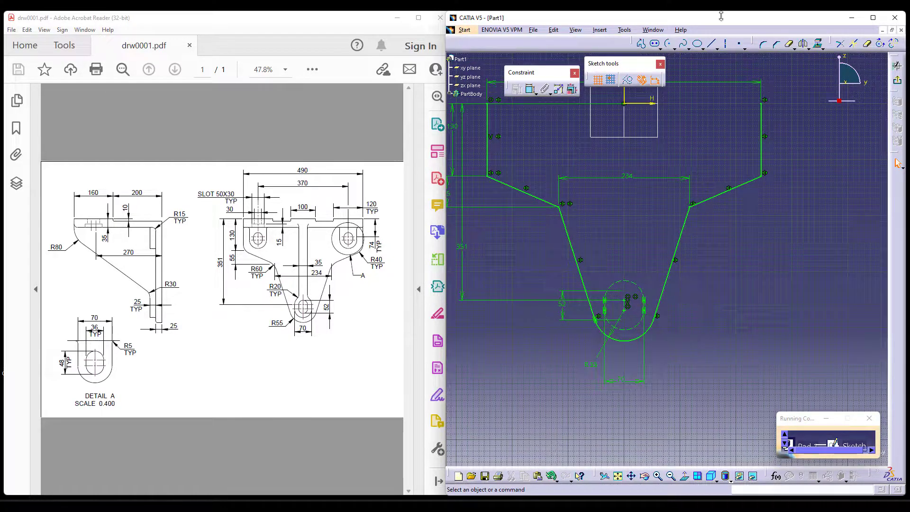
{"action": "middle_click_drag", "start_coordinate": [609, 128], "coordinate": [614, 202]}
{"action": "left_click", "coordinate": [711, 43]}
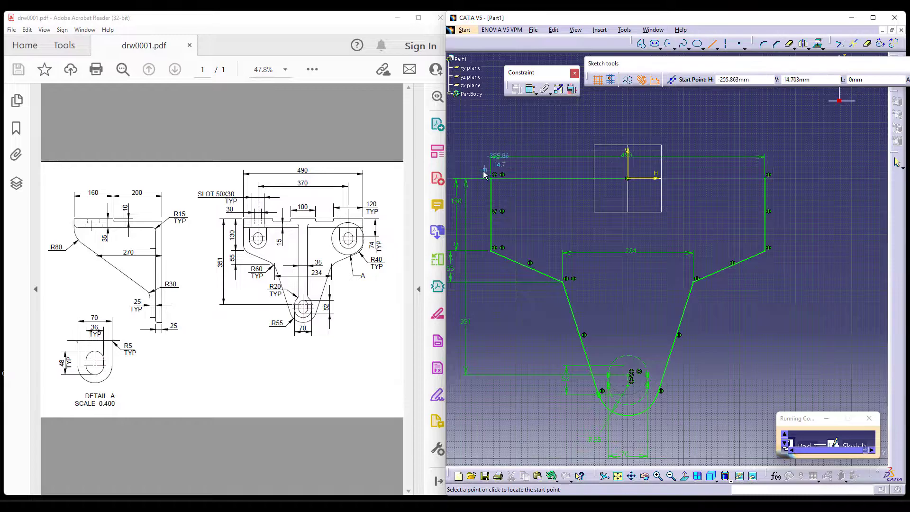
{"action": "left_click", "coordinate": [494, 178]}
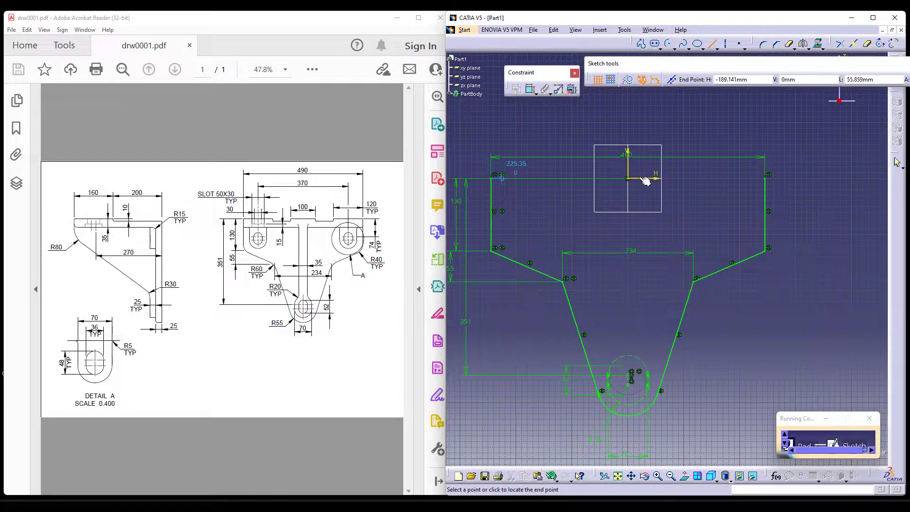
{"action": "left_click", "coordinate": [768, 178]}
{"action": "middle_click_drag", "start_coordinate": [801, 185], "coordinate": [810, 220], "text": "ctrl"}
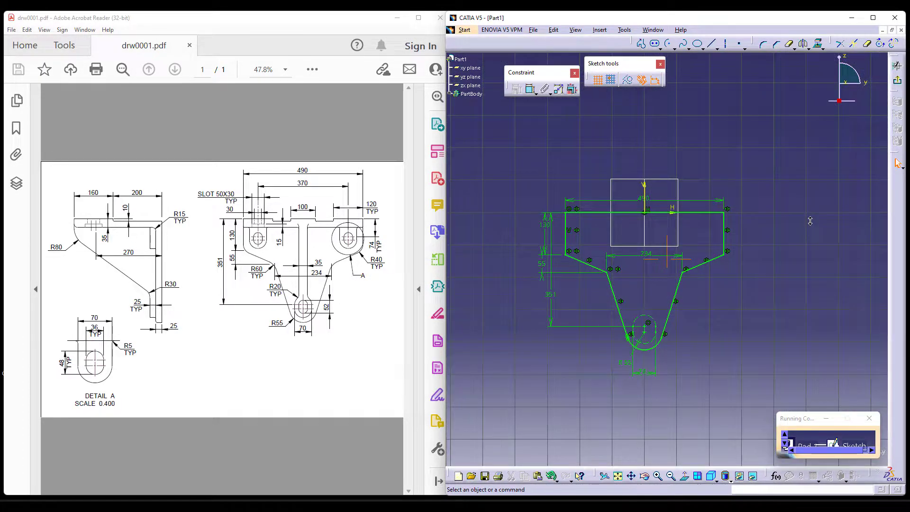
Exit the sketch and accept it as the pad's profile despite its standard points.
{"action": "left_click", "coordinate": [898, 82]}
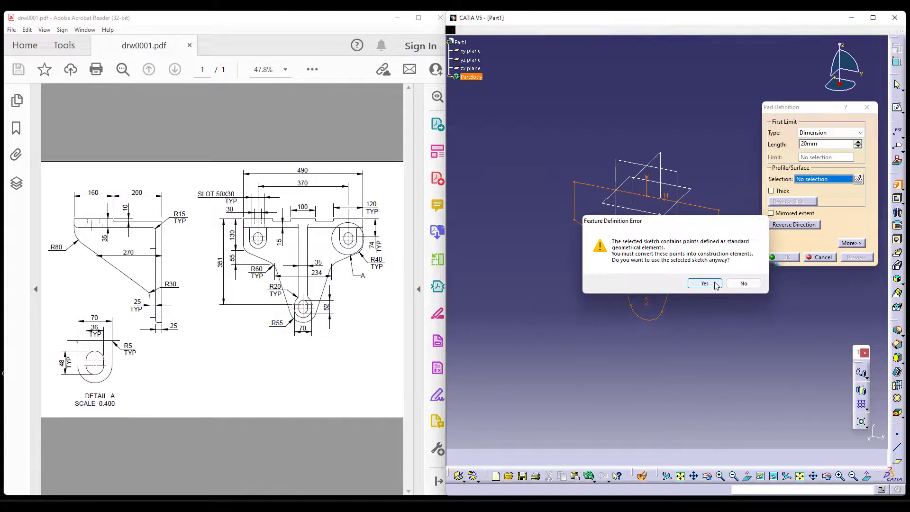
{"action": "left_click", "coordinate": [705, 283]}
{"action": "middle_click_drag", "start_coordinate": [617, 346], "coordinate": [726, 340], "text": "ctrl"}
Reopen the pad's profile sketch, convert its centre points into construction elements, and return to the pad definition.
{"action": "left_click", "coordinate": [858, 178]}
{"action": "middle_click_drag", "start_coordinate": [638, 368], "coordinate": [668, 192], "text": "ctrl"}
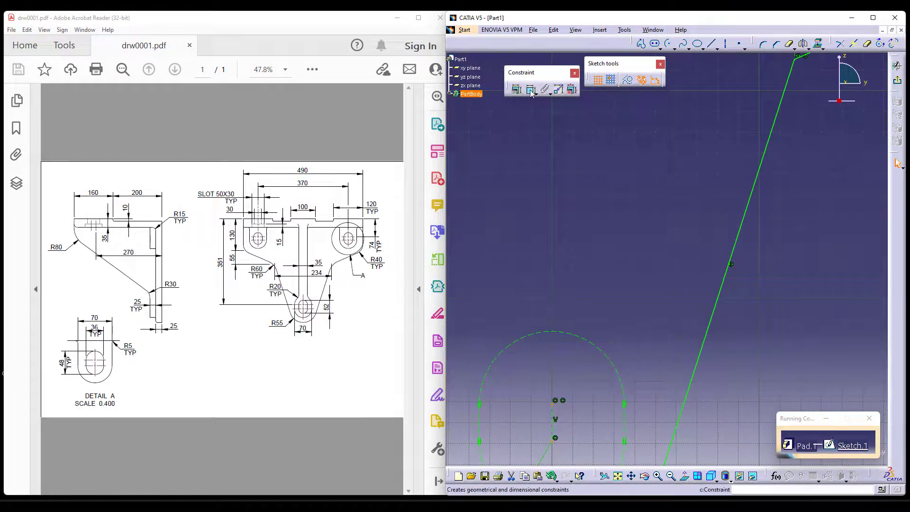
{"action": "left_click", "coordinate": [628, 82]}
{"action": "left_click", "coordinate": [633, 160]}
{"action": "left_click", "coordinate": [897, 65]}
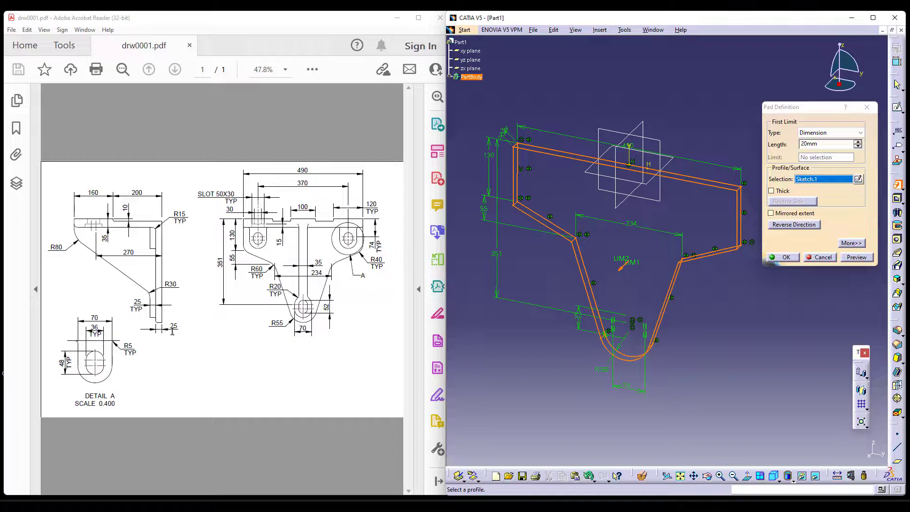
Set the pad length to 25 mm and create the back plate.
{"action": "double_click", "coordinate": [813, 143]}
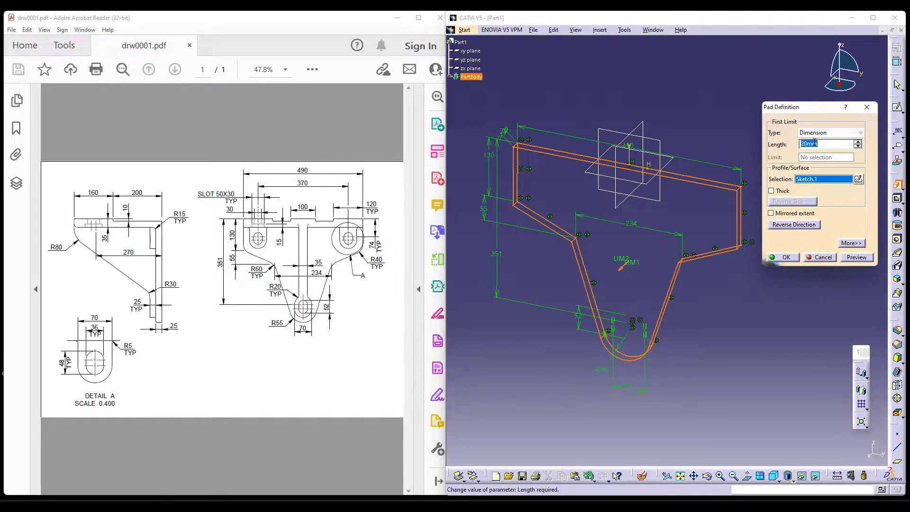
{"action": "type", "text": "25"}
{"action": "key", "text": "Return"}
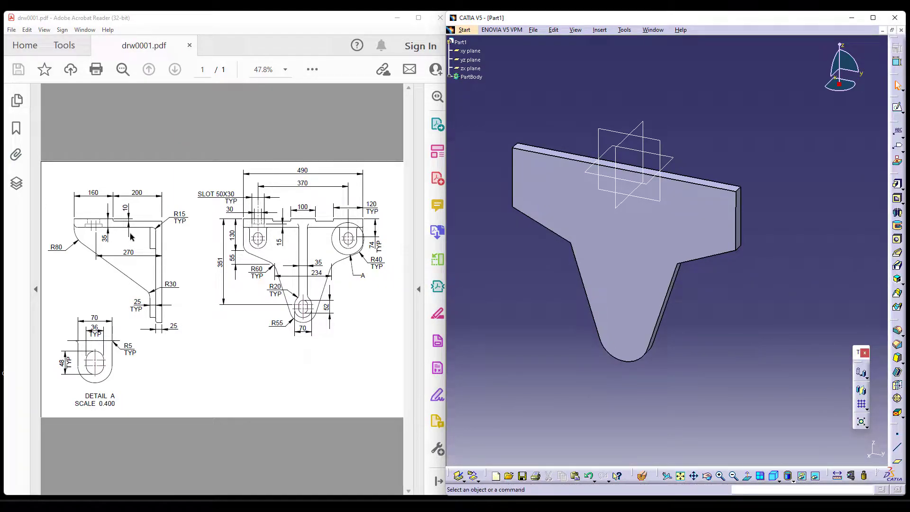
Start a second pad with a new sketch on the back plate's narrow side face, viewed with the plate upright.
{"action": "left_click", "coordinate": [779, 481]}
{"action": "left_click", "coordinate": [788, 448]}
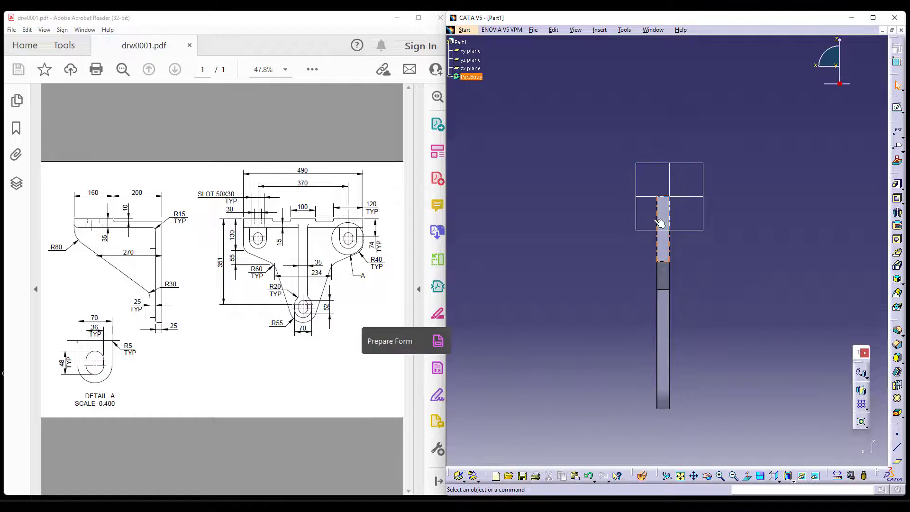
{"action": "left_click", "coordinate": [897, 184]}
{"action": "left_click", "coordinate": [858, 179]}
{"action": "left_click", "coordinate": [665, 204]}
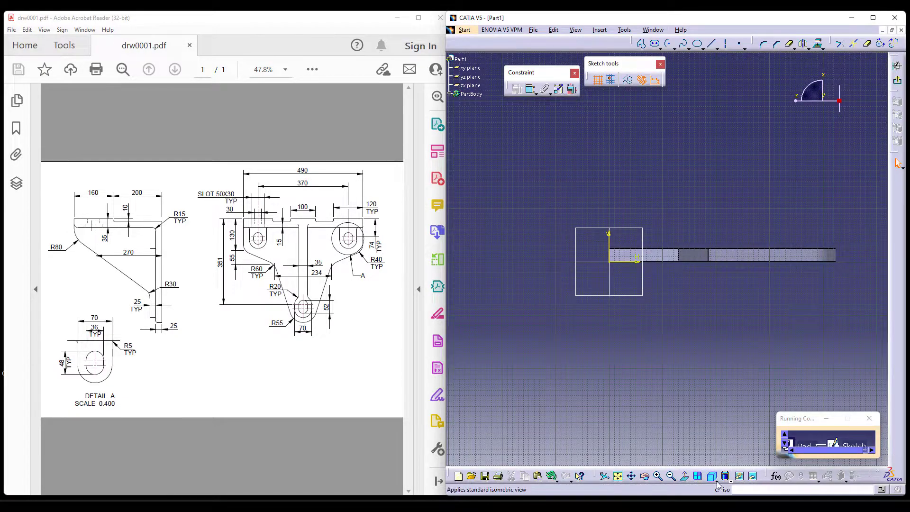
{"action": "left_click", "coordinate": [717, 482]}
{"action": "mouse_move", "coordinate": [654, 315]}
{"action": "middle_mouse_down"}
{"action": "mouse_move", "coordinate": [719, 332]}
{"action": "mouse_move", "coordinate": [720, 306]}
{"action": "mouse_move", "coordinate": [714, 357]}
{"action": "middle_mouse_up"}
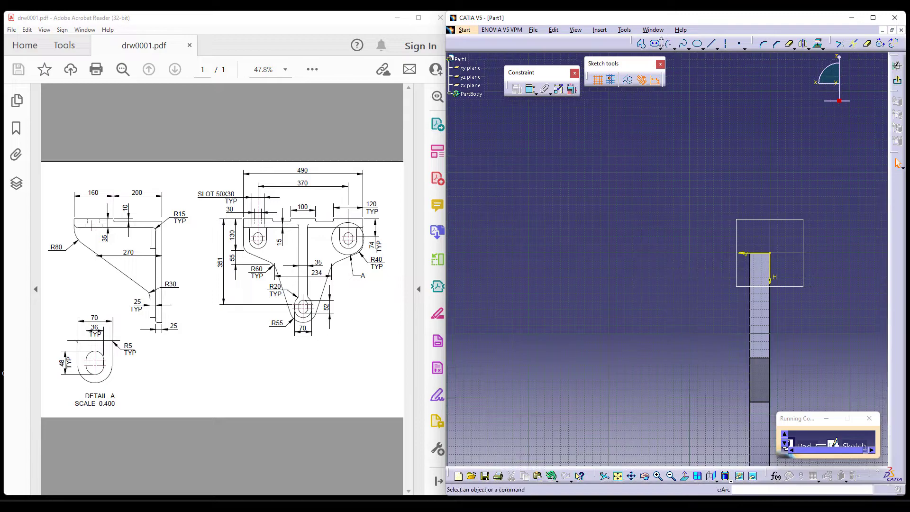
Sketch a long horizontal rectangle from the back plate's upper outer corner, extending away from the plate.
{"action": "left_click", "coordinate": [673, 47]}
{"action": "left_click", "coordinate": [669, 58]}
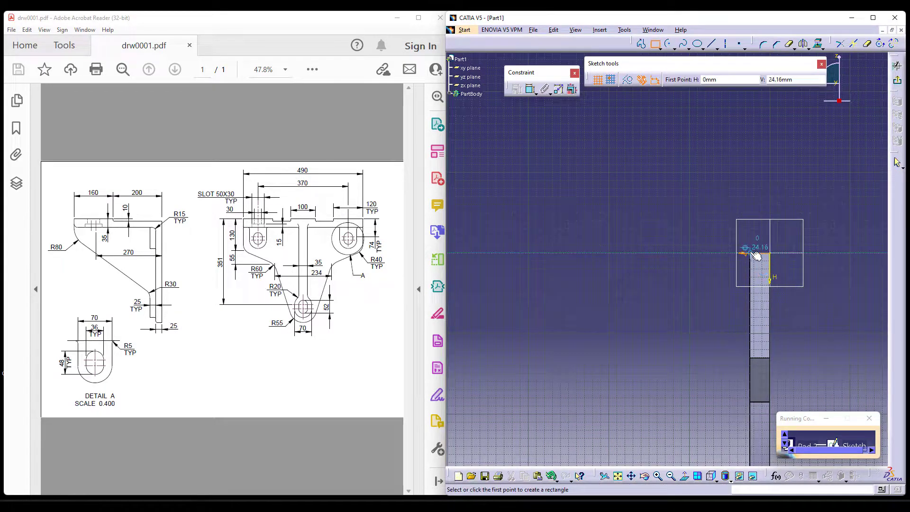
{"action": "left_click", "coordinate": [750, 253]}
{"action": "left_click", "coordinate": [464, 280]}
Make the rectangle's inner short side coincident with the back plate's front face edge.
{"action": "left_click", "coordinate": [530, 89]}
{"action": "left_click", "coordinate": [751, 278]}
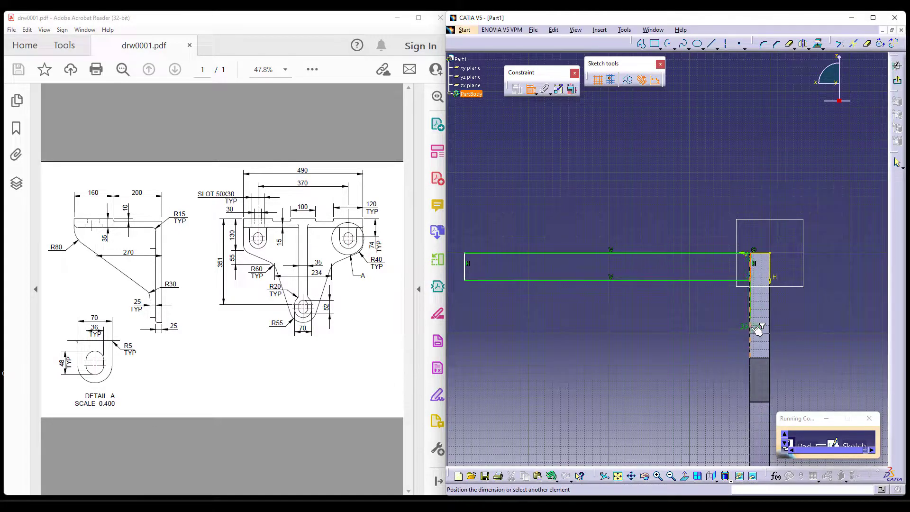
{"action": "right_click", "coordinate": [650, 325]}
{"action": "left_click", "coordinate": [682, 388]}
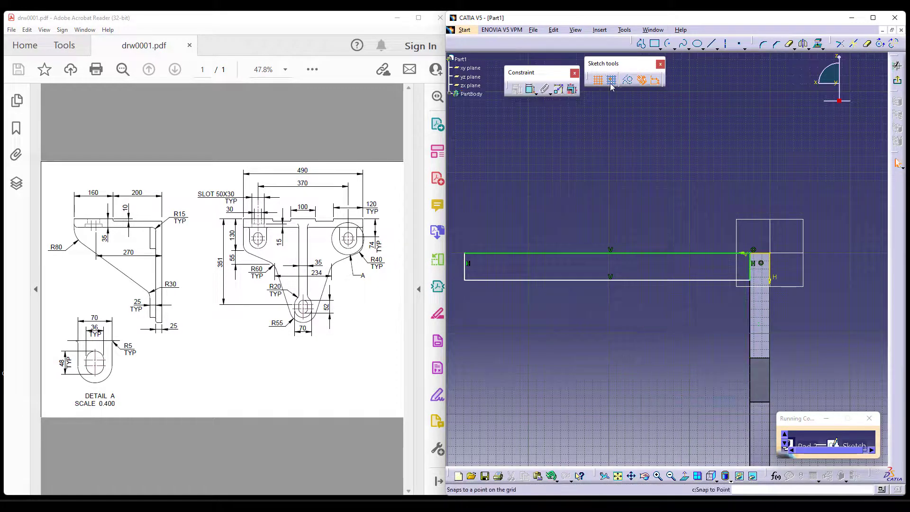
Break the rectangle's upper long edge into two segments at a point along its length.
{"action": "left_click", "coordinate": [530, 90]}
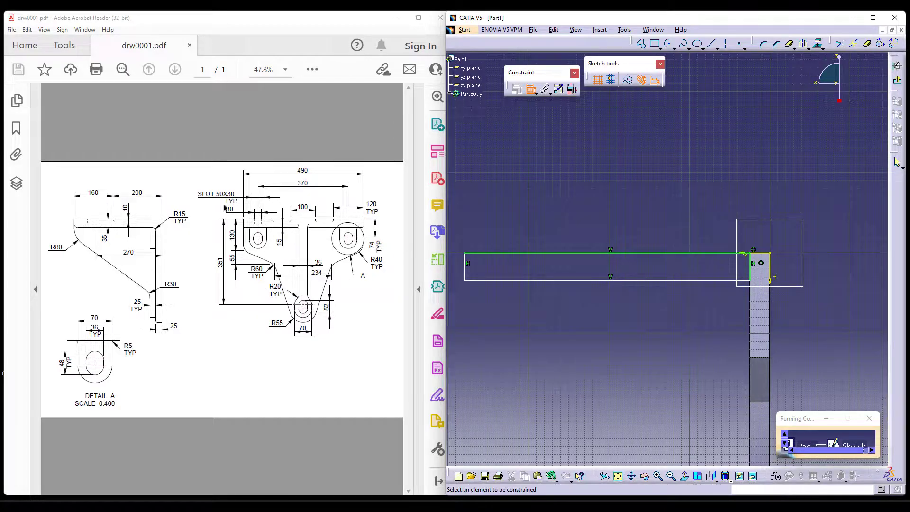
{"action": "key", "text": "Escape"}
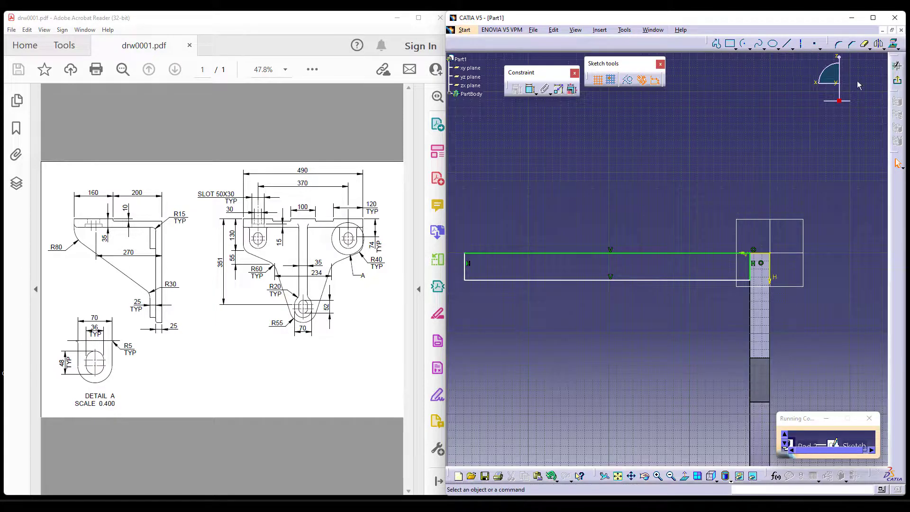
{"action": "left_click", "coordinate": [793, 48]}
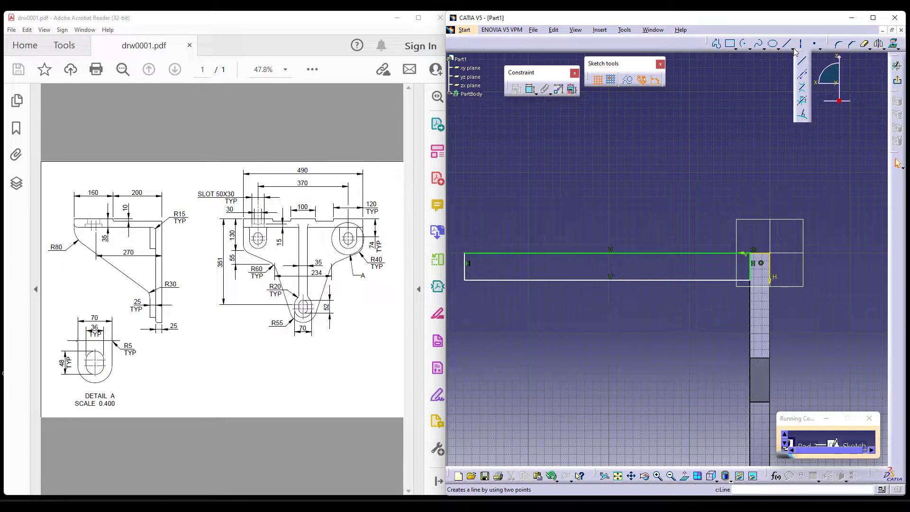
{"action": "left_click", "coordinate": [770, 73]}
{"action": "left_click", "coordinate": [869, 49]}
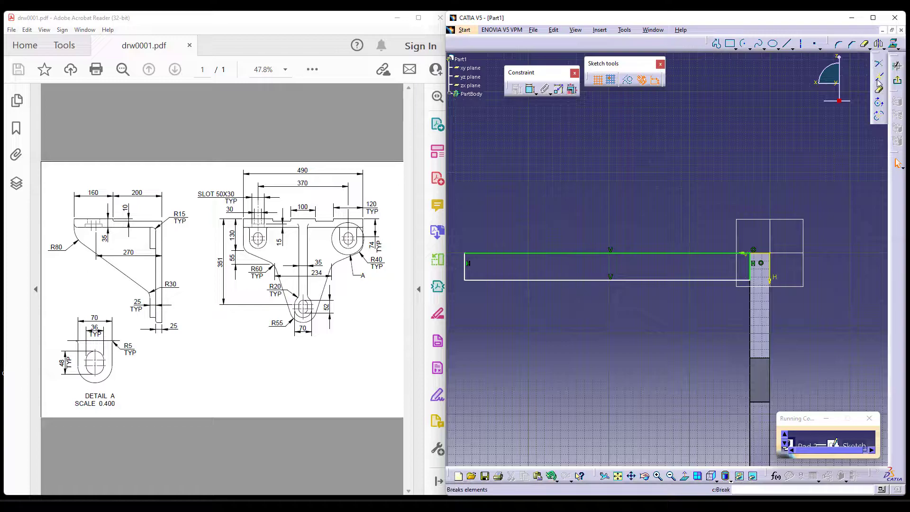
{"action": "left_click", "coordinate": [574, 255]}
Dimension the break point 200 mm from the back plate's outer face.
{"action": "left_click", "coordinate": [529, 93]}
{"action": "left_click", "coordinate": [772, 262]}
{"action": "left_click", "coordinate": [577, 256]}
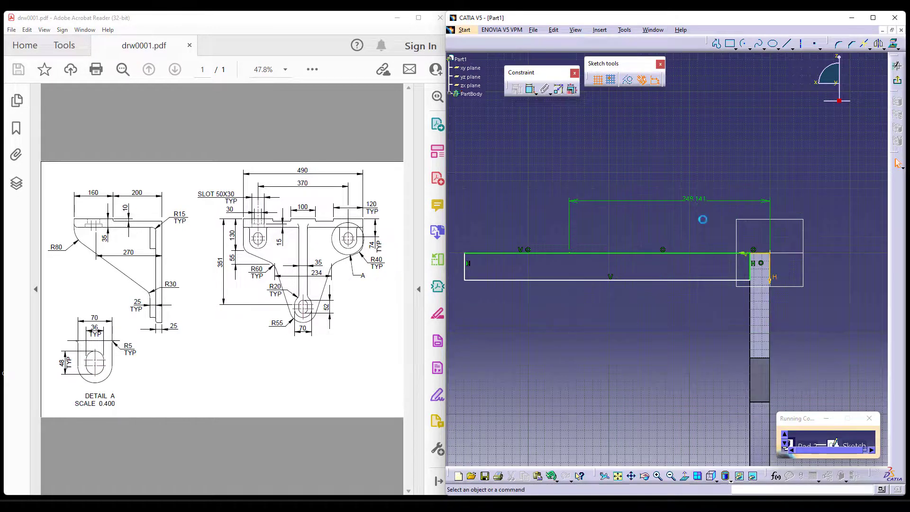
{"action": "double_click", "coordinate": [690, 198]}
{"action": "type", "text": "200mm"}
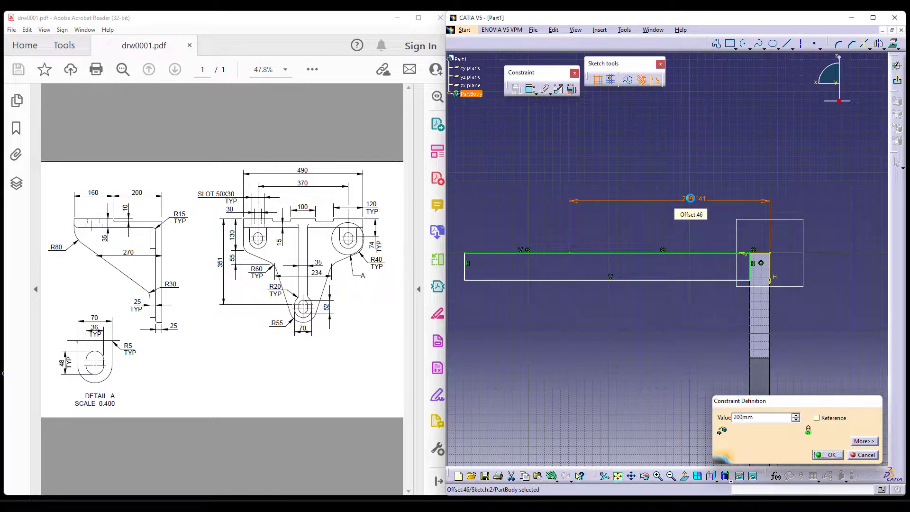
{"action": "key", "text": "Return"}
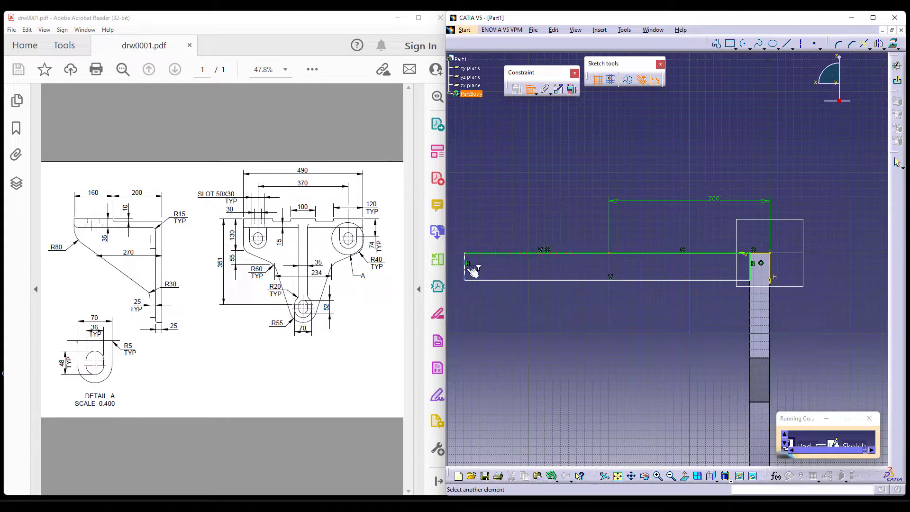
Dimension the distance from the break point to the rectangle's free end as 160 mm.
{"action": "left_click", "coordinate": [470, 268]}
{"action": "left_click", "coordinate": [561, 189]}
{"action": "double_click", "coordinate": [556, 184]}
{"action": "type", "text": "160"}
{"action": "key", "text": "Return"}
Dimension the rectangle's free end side and set its height to 35 mm.
{"action": "left_click", "coordinate": [480, 265]}
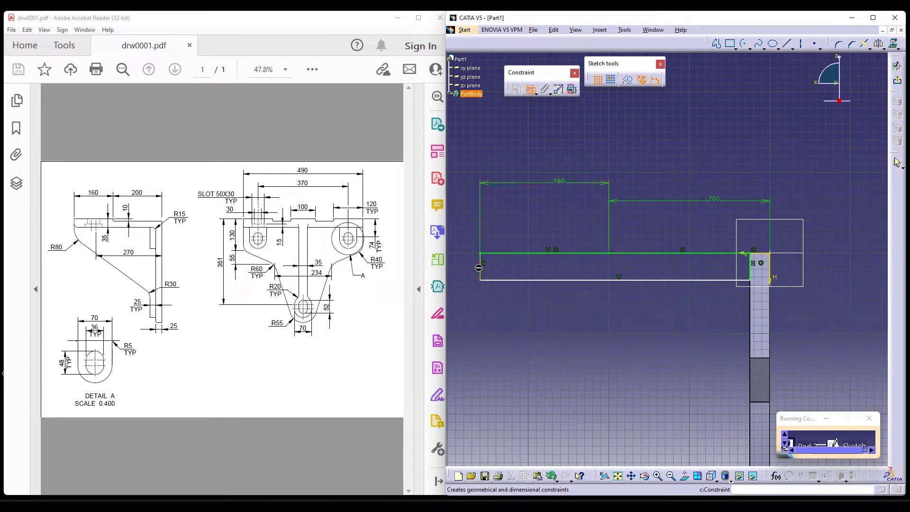
{"action": "left_click", "coordinate": [464, 263]}
{"action": "double_click", "coordinate": [463, 265]}
{"action": "type", "text": "35mm"}
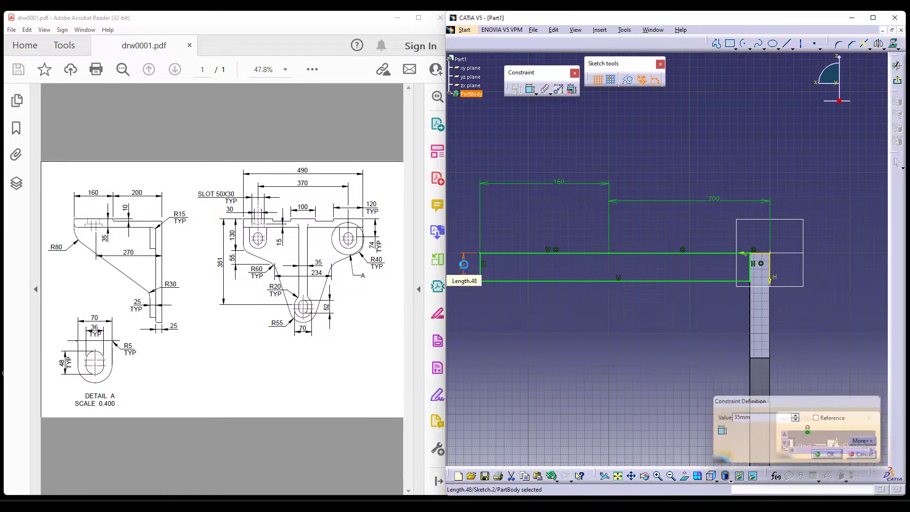
{"action": "key", "text": "Return"}
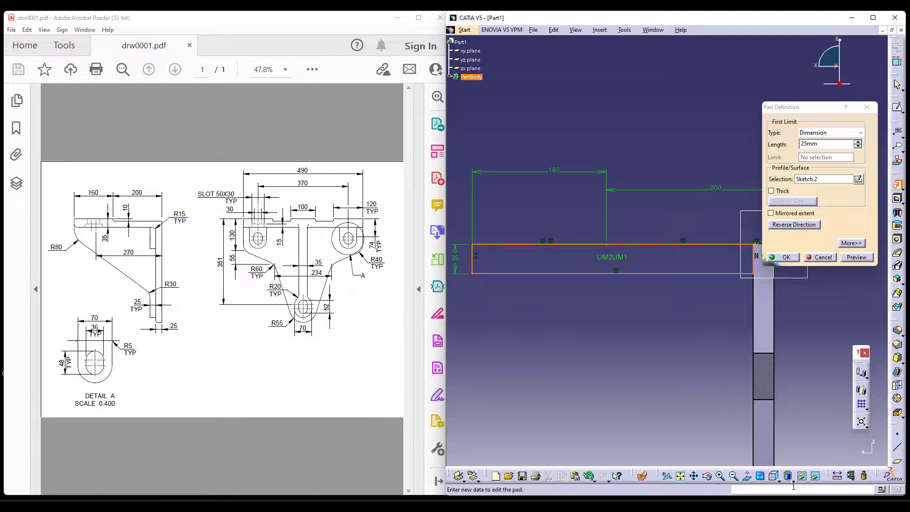
Pad the flange profile with the Up to plane limit, ending at the back plate's opposite narrow side face.
{"action": "left_click", "coordinate": [777, 478]}
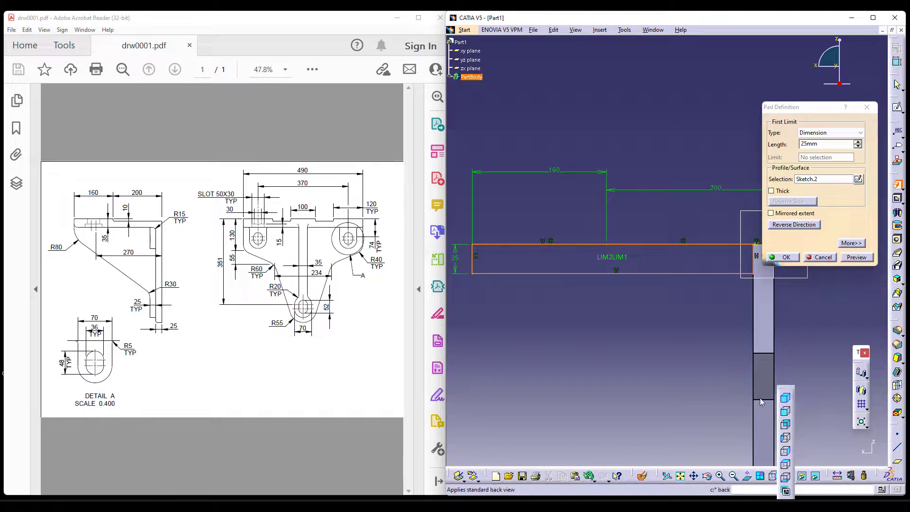
{"action": "left_click", "coordinate": [784, 398]}
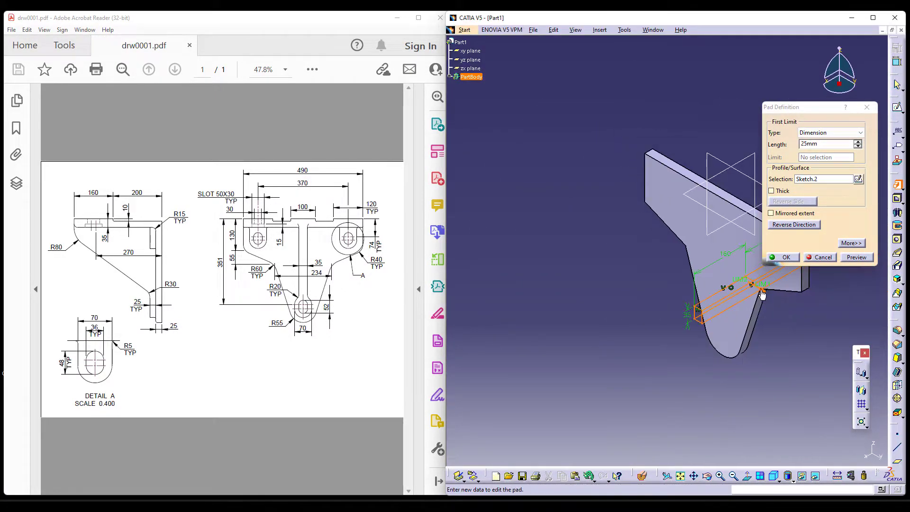
{"action": "middle_click_drag", "start_coordinate": [609, 285], "coordinate": [823, 416]}
{"action": "left_click", "coordinate": [859, 132]}
{"action": "left_click", "coordinate": [824, 163]}
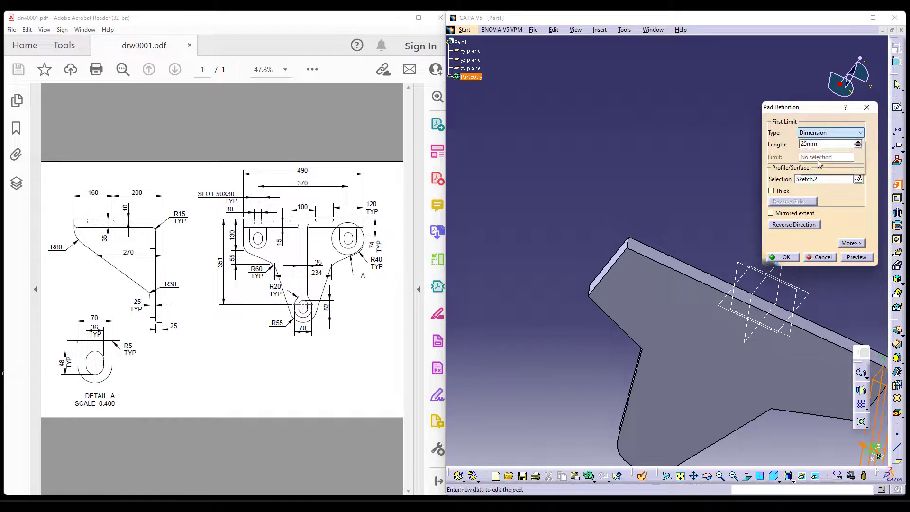
{"action": "left_click", "coordinate": [623, 258]}
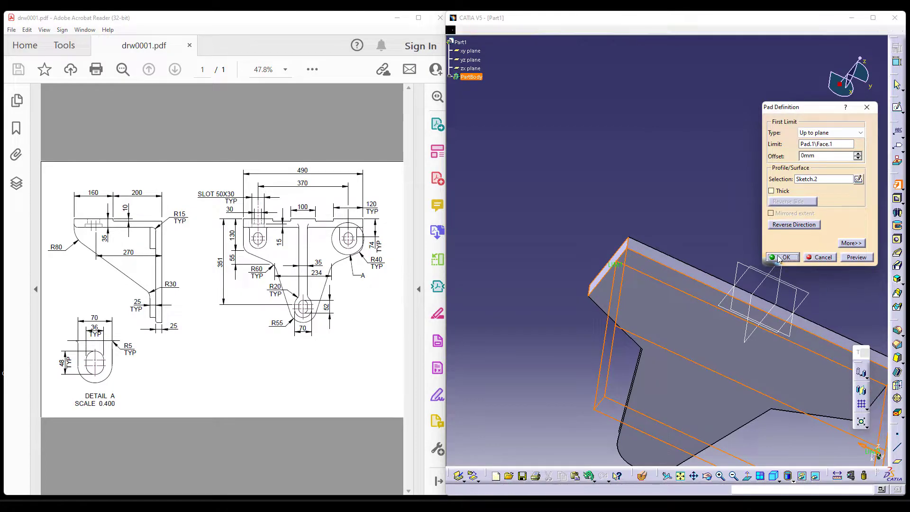
{"action": "left_click", "coordinate": [783, 257]}
Start a pocket with a new sketch on the top flange's front end face, viewed from the front with the flange uppermost.
{"action": "middle_click_drag", "start_coordinate": [645, 440], "coordinate": [683, 454]}
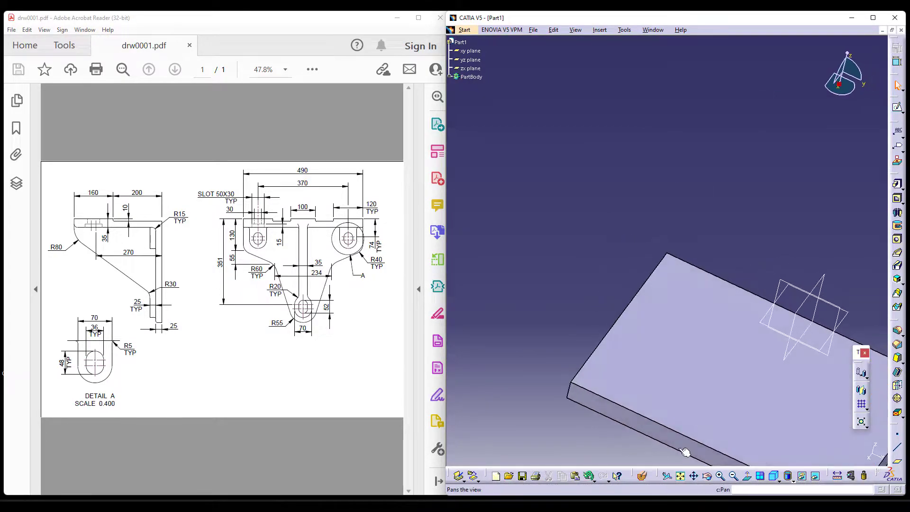
{"action": "middle_click_drag", "start_coordinate": [754, 374], "coordinate": [678, 180]}
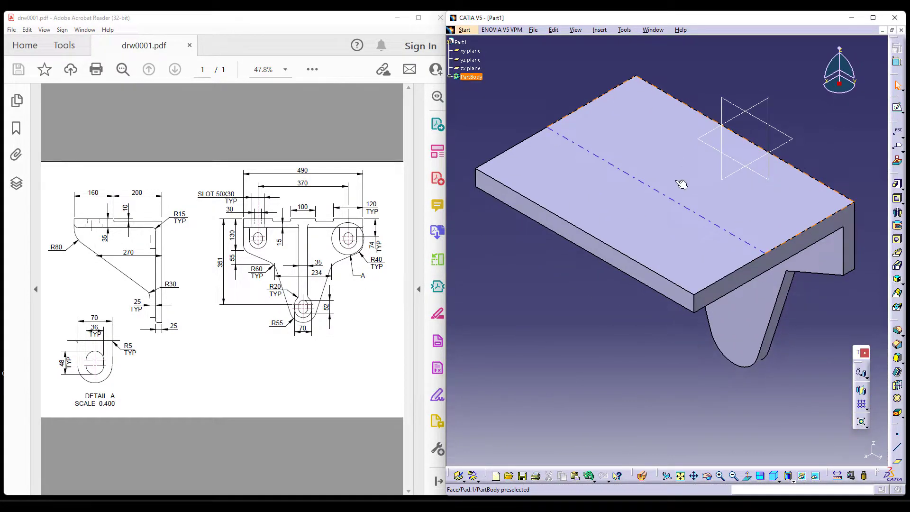
{"action": "left_click", "coordinate": [778, 479]}
{"action": "left_click", "coordinate": [789, 435]}
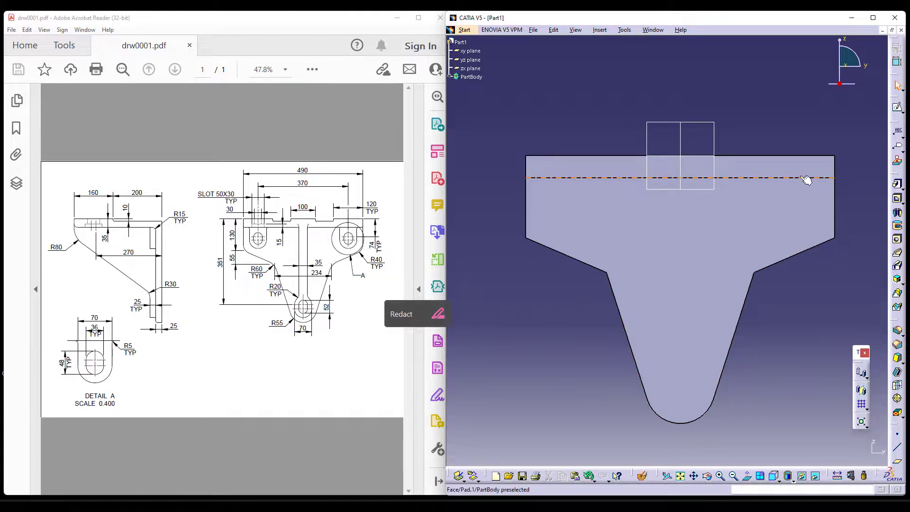
{"action": "left_click", "coordinate": [895, 198]}
{"action": "left_click", "coordinate": [864, 181]}
{"action": "left_click", "coordinate": [791, 259]}
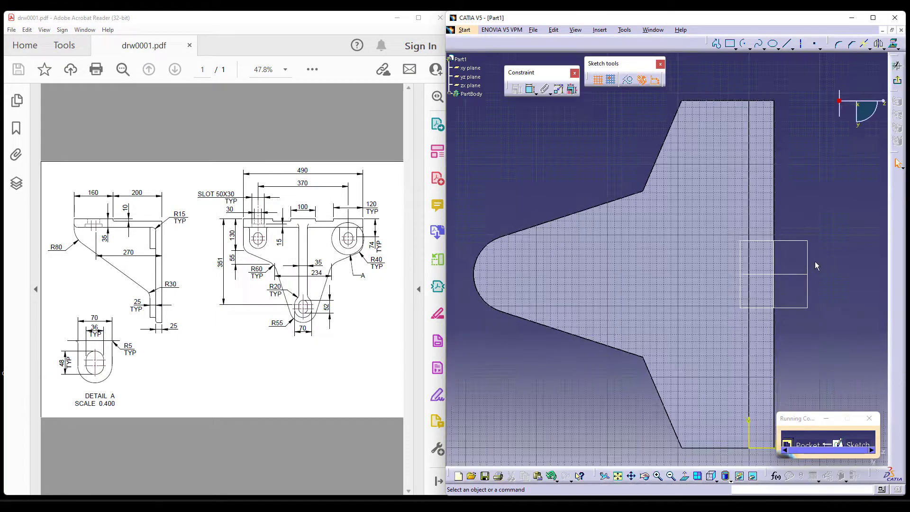
{"action": "left_click", "coordinate": [717, 478]}
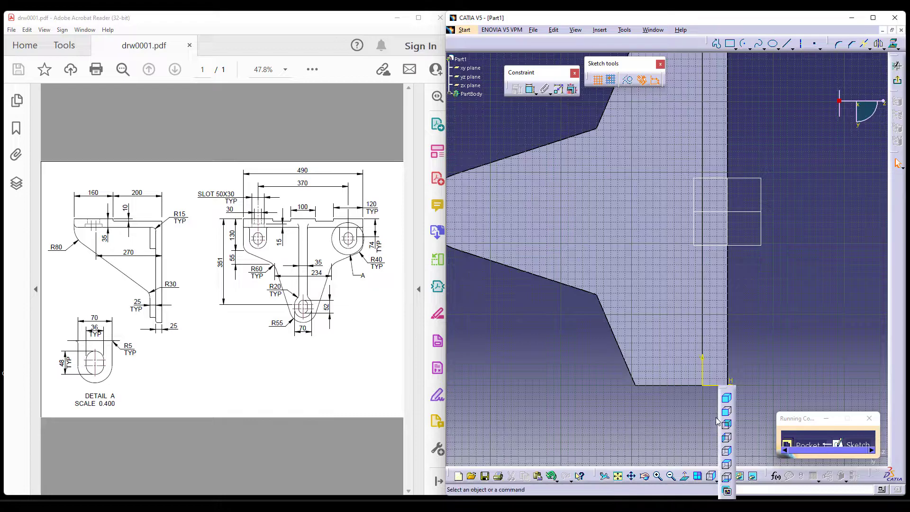
{"action": "left_click", "coordinate": [727, 411]}
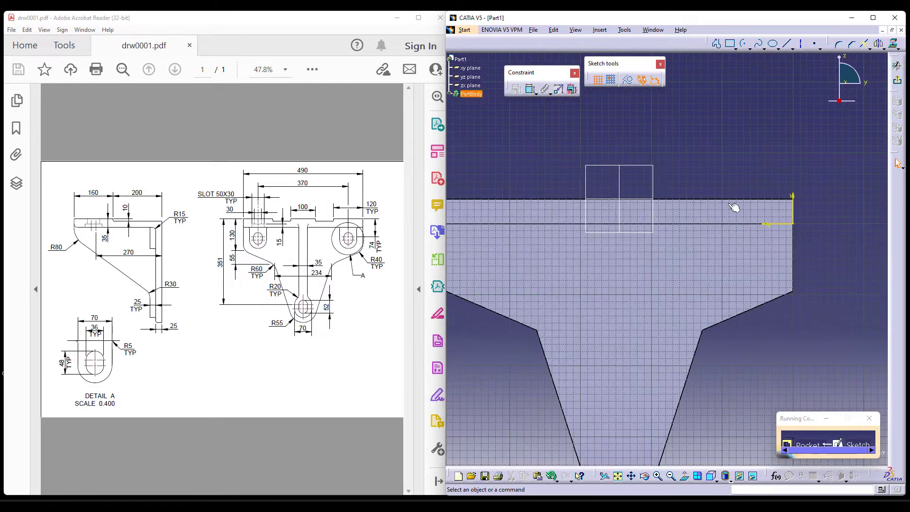
Project the flange's top edge into the pocket sketch and convert it to a construction element.
{"action": "scroll", "coordinate": [702, 189], "scroll_direction": "up", "scroll_amount": 2}
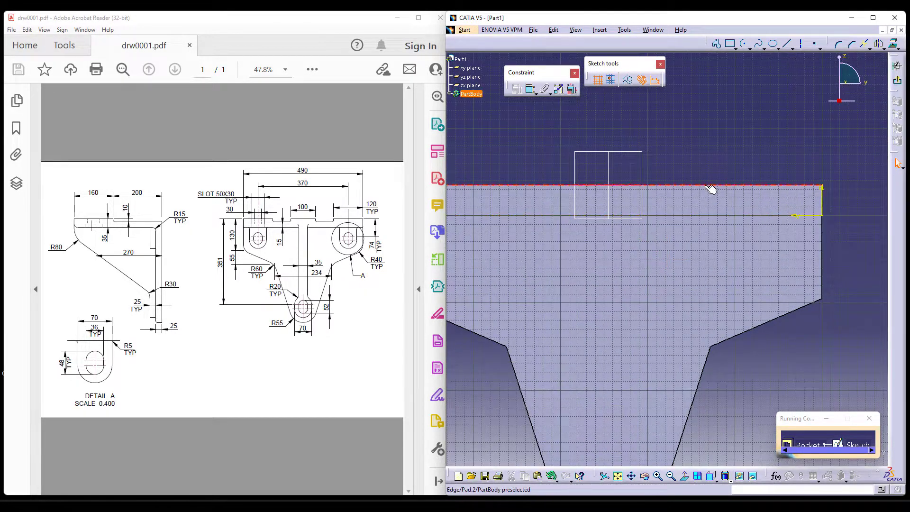
{"action": "left_click", "coordinate": [893, 44]}
{"action": "left_click", "coordinate": [623, 79]}
{"action": "middle_click_drag", "start_coordinate": [744, 115], "coordinate": [740, 127]}
Sketch a shallow horizontal rectangle hanging from the projected top edge, between the centre and the flange's side edge.
{"action": "left_click", "coordinate": [730, 44]}
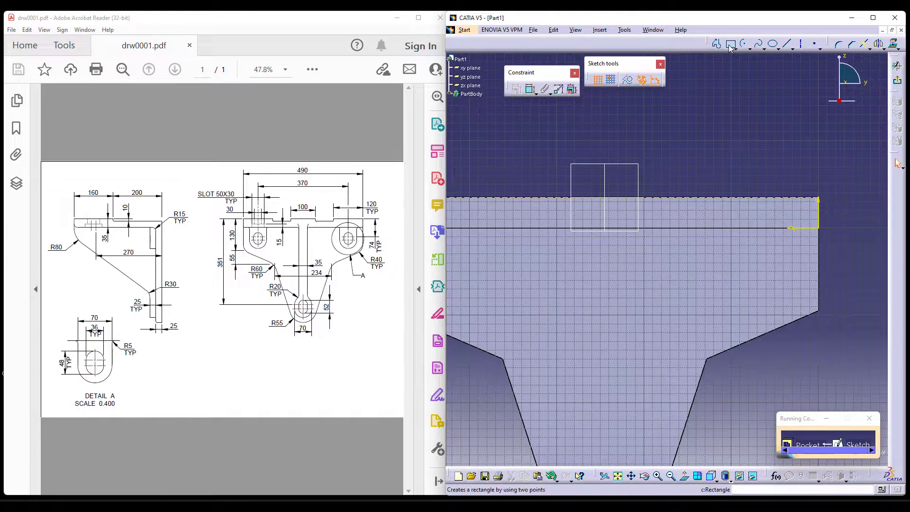
{"action": "left_click", "coordinate": [730, 45]}
{"action": "left_click", "coordinate": [757, 198]}
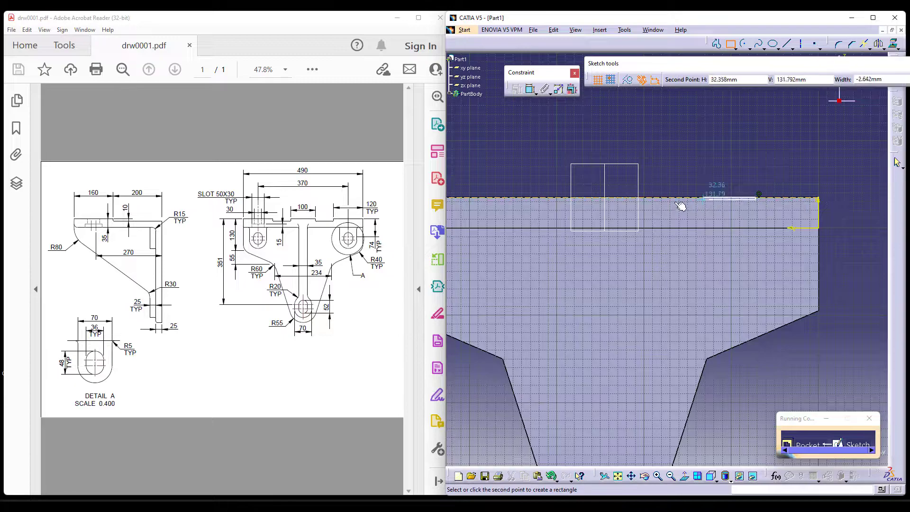
{"action": "left_click", "coordinate": [668, 203]}
Dimension the rectangle's outer side 120 mm from the flange's side edge.
{"action": "left_click", "coordinate": [531, 95]}
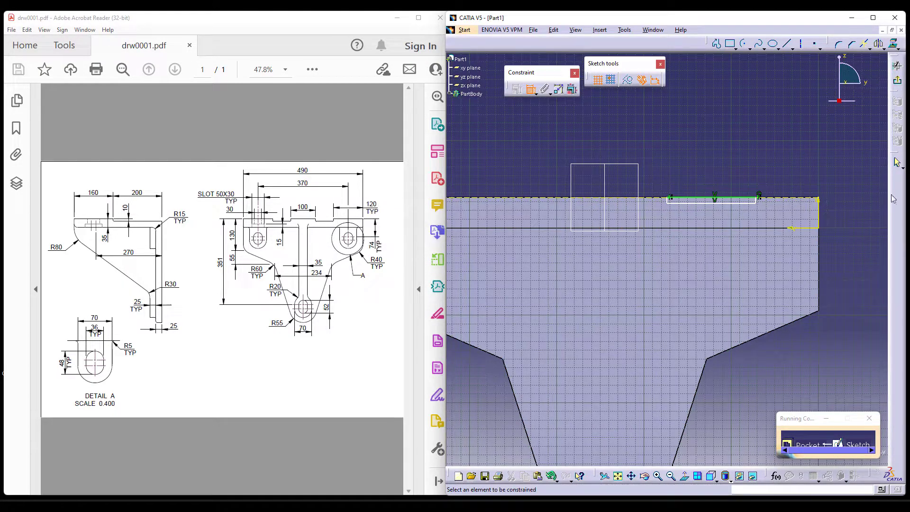
{"action": "left_click", "coordinate": [823, 216]}
{"action": "left_click", "coordinate": [759, 196]}
{"action": "left_click", "coordinate": [794, 159]}
{"action": "double_click", "coordinate": [792, 154]}
{"action": "type", "text": "120"}
{"action": "key", "text": "Return"}
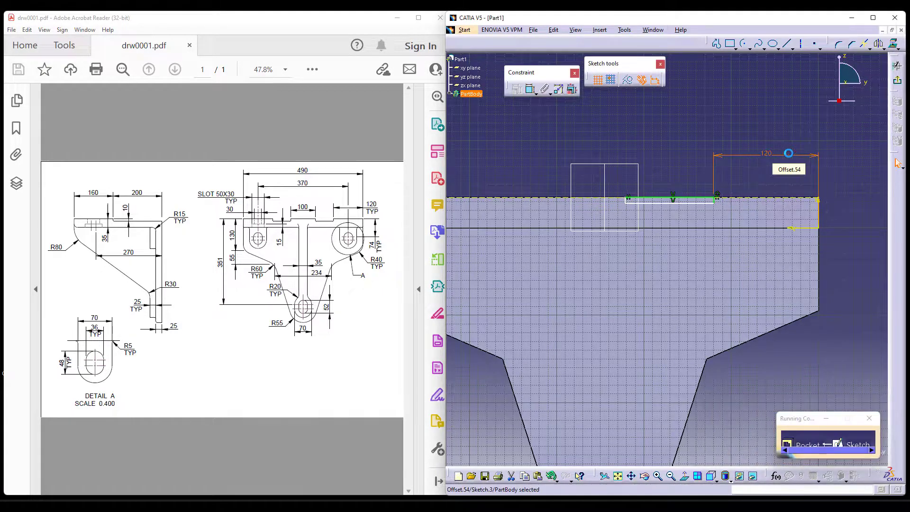
Mirror the rectangle about the vertical centre plane and convert the mirrored copy to construction elements.
{"action": "middle_click_drag", "start_coordinate": [652, 162], "coordinate": [715, 165]}
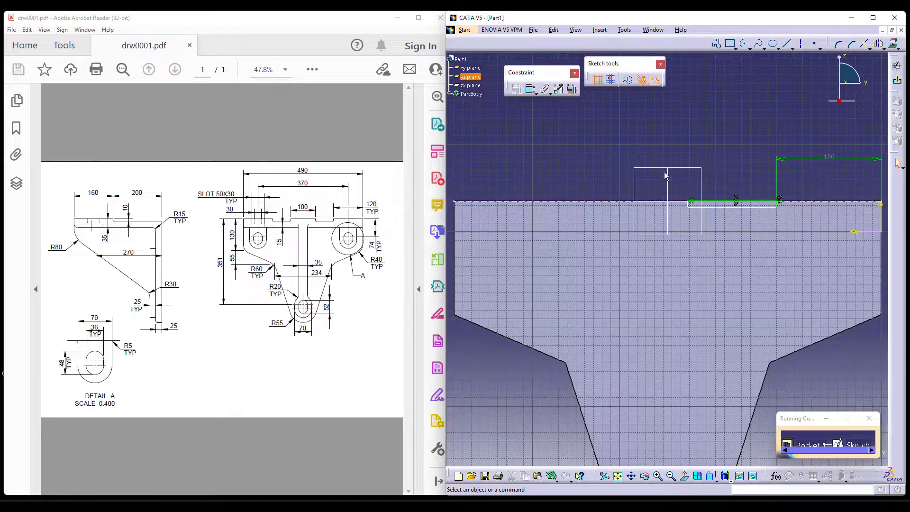
{"action": "left_click_drag", "start_coordinate": [680, 188], "coordinate": [782, 212]}
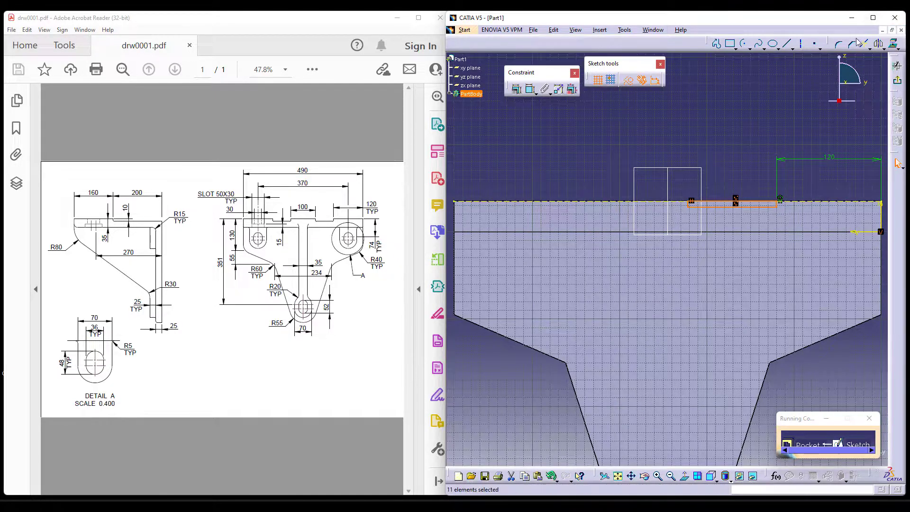
{"action": "left_click", "coordinate": [878, 44]}
{"action": "left_click", "coordinate": [694, 174]}
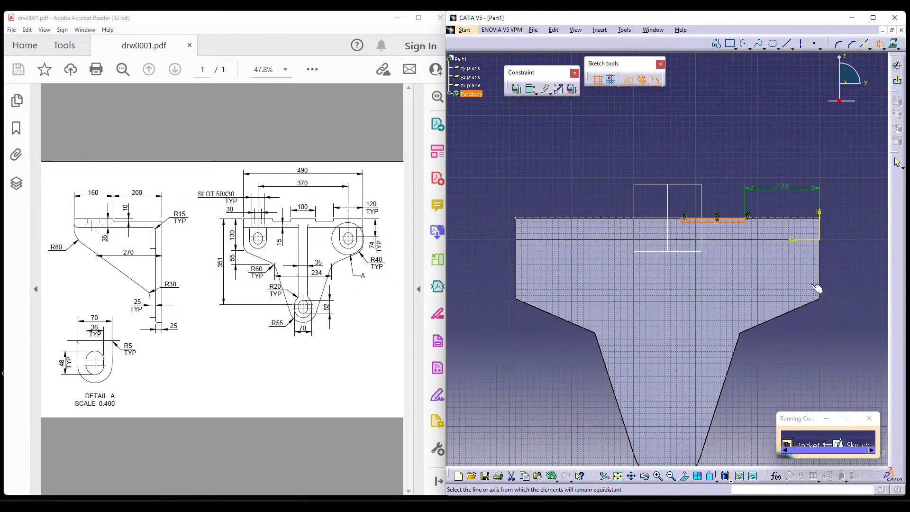
{"action": "left_click", "coordinate": [593, 217]}
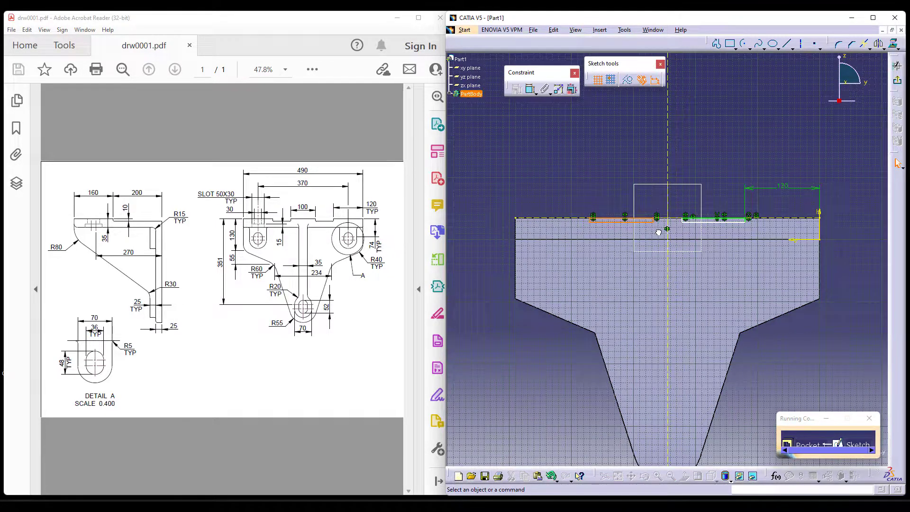
{"action": "left_click", "coordinate": [630, 85]}
Dimension the gap between the inner sides of the two mirrored rectangles as 100 mm.
{"action": "mouse_move", "coordinate": [697, 173]}
{"action": "middle_mouse_down"}
{"action": "mouse_move", "coordinate": [711, 172]}
{"action": "mouse_move", "coordinate": [719, 122]}
{"action": "middle_mouse_up"}
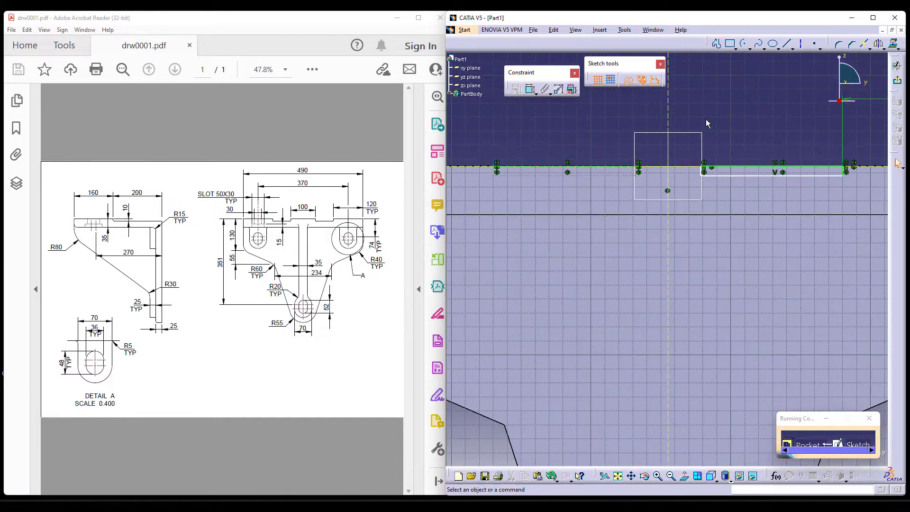
{"action": "left_click", "coordinate": [637, 172]}
{"action": "left_click", "coordinate": [701, 171]}
{"action": "left_click", "coordinate": [670, 116]}
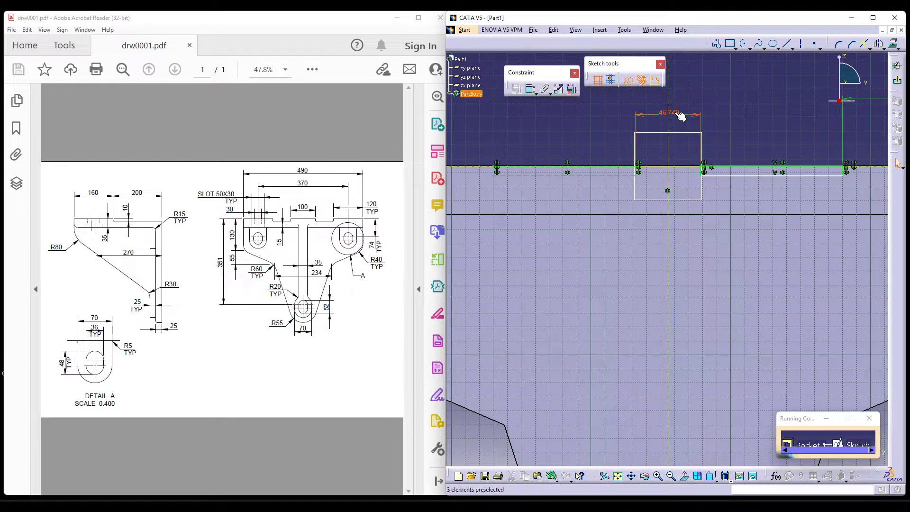
{"action": "double_click", "coordinate": [680, 116]}
{"action": "type", "text": "100"}
{"action": "key", "text": "Return"}
Dimension the rectangle's depth below the flange's top edge as 10 mm.
{"action": "left_click", "coordinate": [746, 118]}
{"action": "middle_click_drag", "start_coordinate": [746, 118], "coordinate": [765, 138]}
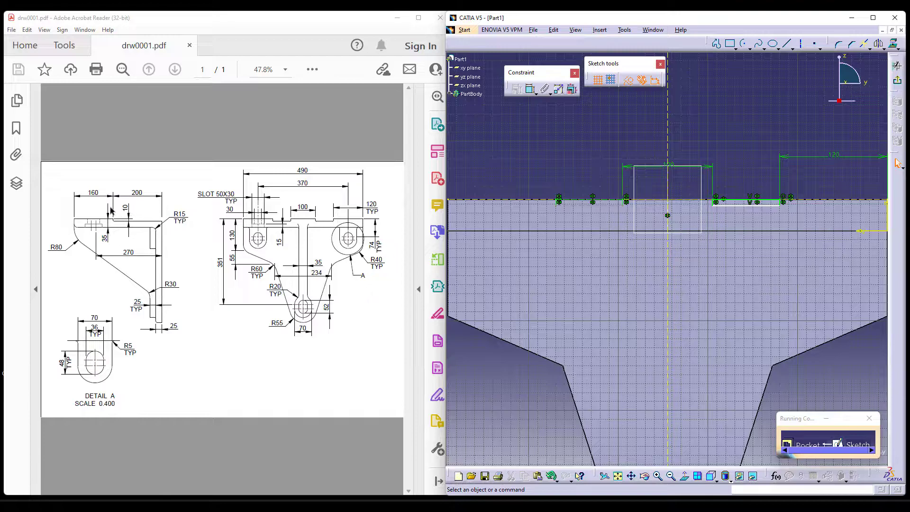
{"action": "left_click", "coordinate": [740, 205]}
{"action": "left_click", "coordinate": [749, 200]}
{"action": "left_click", "coordinate": [738, 175]}
{"action": "double_click", "coordinate": [735, 173]}
{"action": "type", "text": "10"}
{"action": "key", "text": "Return"}
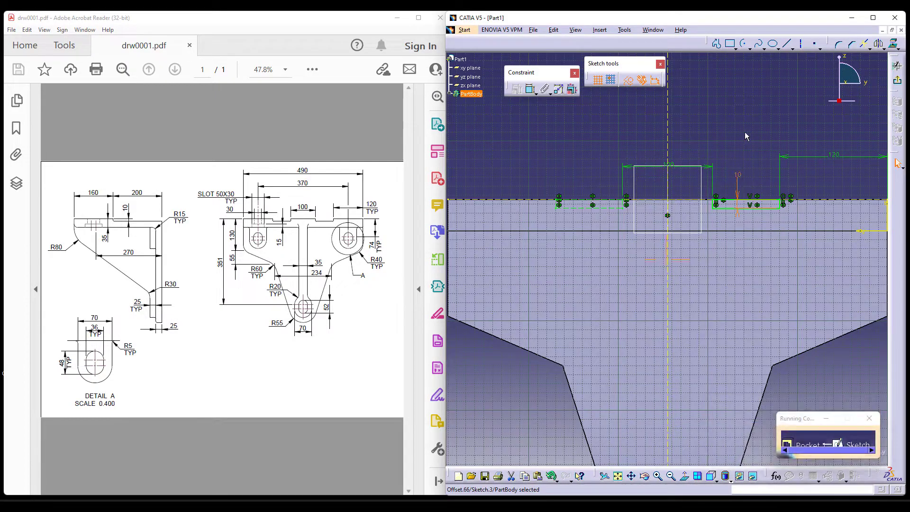
Finish the recess sketch and cut it through the top flange as a pocket limited Up to next.
{"action": "middle_click_drag", "start_coordinate": [744, 132], "coordinate": [777, 168], "text": "ctrl"}
{"action": "left_click", "coordinate": [897, 85]}
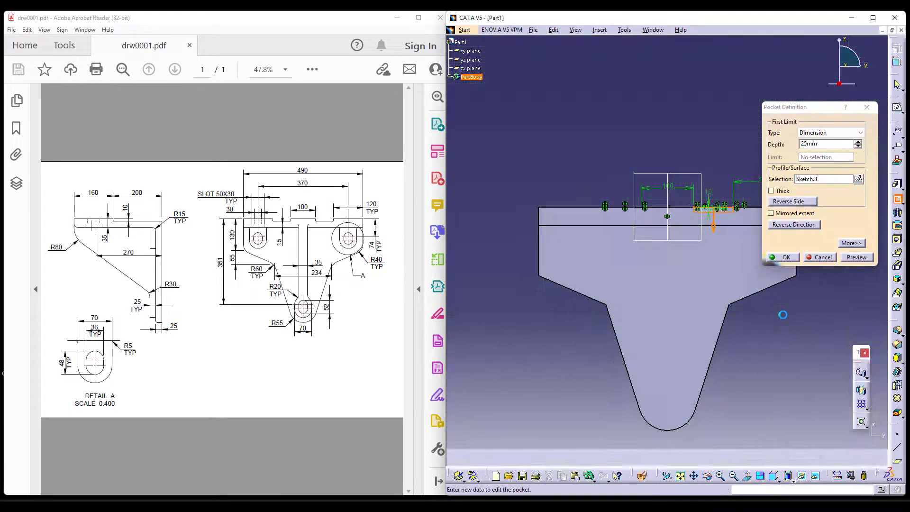
{"action": "left_click", "coordinate": [778, 479]}
{"action": "left_click", "coordinate": [788, 400]}
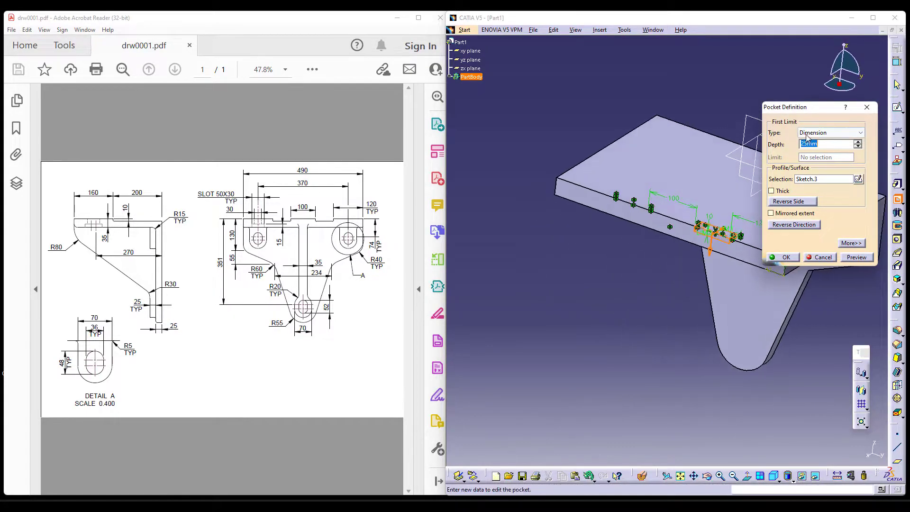
{"action": "left_click", "coordinate": [834, 133]}
{"action": "left_click", "coordinate": [807, 150]}
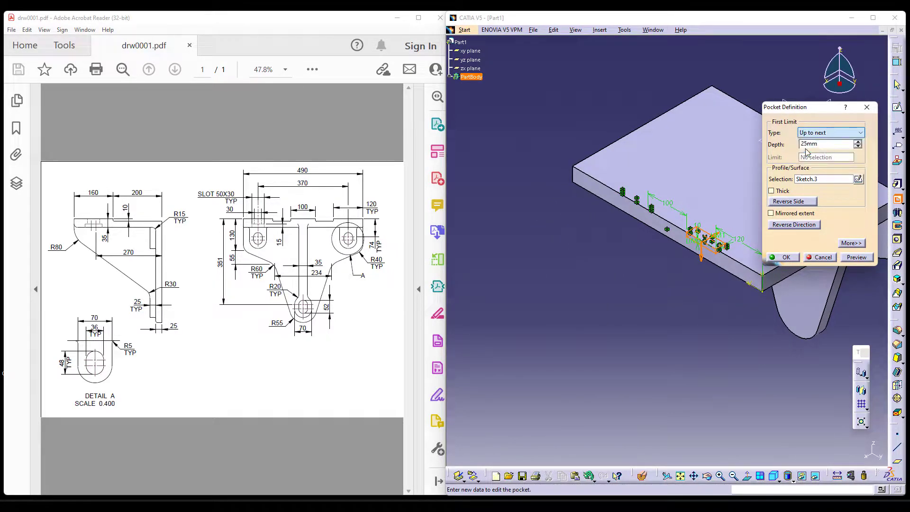
{"action": "left_click", "coordinate": [784, 256]}
Mirror the recess pocket about the zx plane to create the second groove in the top flange.
{"action": "left_click", "coordinate": [861, 389]}
{"action": "left_click", "coordinate": [768, 97]}
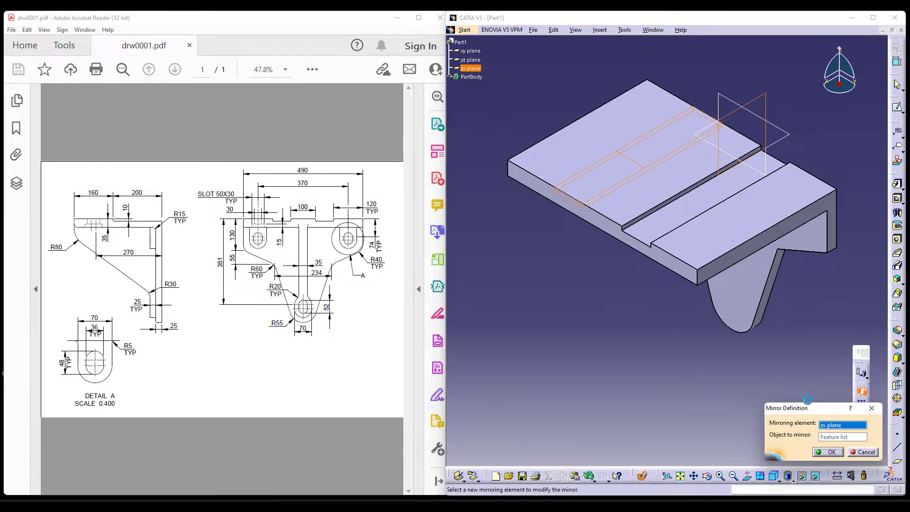
{"action": "left_click", "coordinate": [827, 452]}
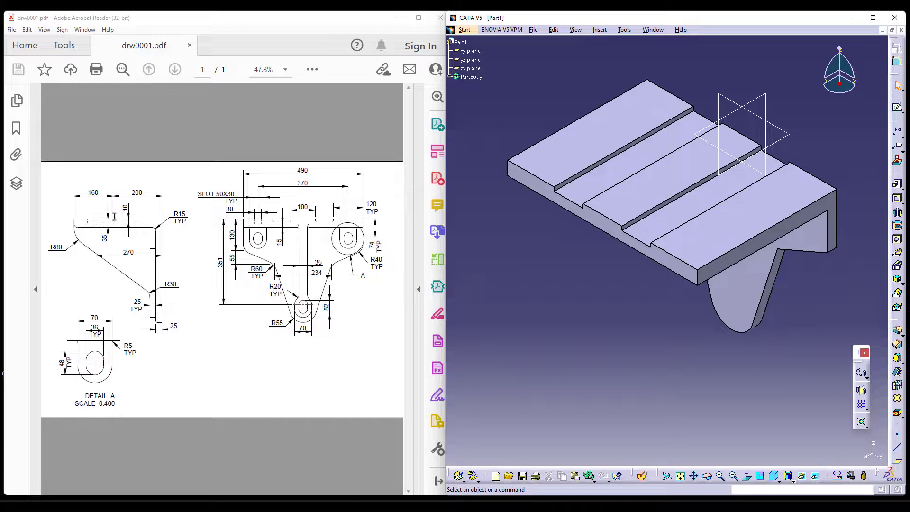
Start a new pocket sketch on the bracket's side face and project the flange's top edge and the plate's outer edge as construction elements.
{"action": "middle_click_drag", "start_coordinate": [782, 248], "coordinate": [737, 248]}
{"action": "left_click", "coordinate": [897, 198]}
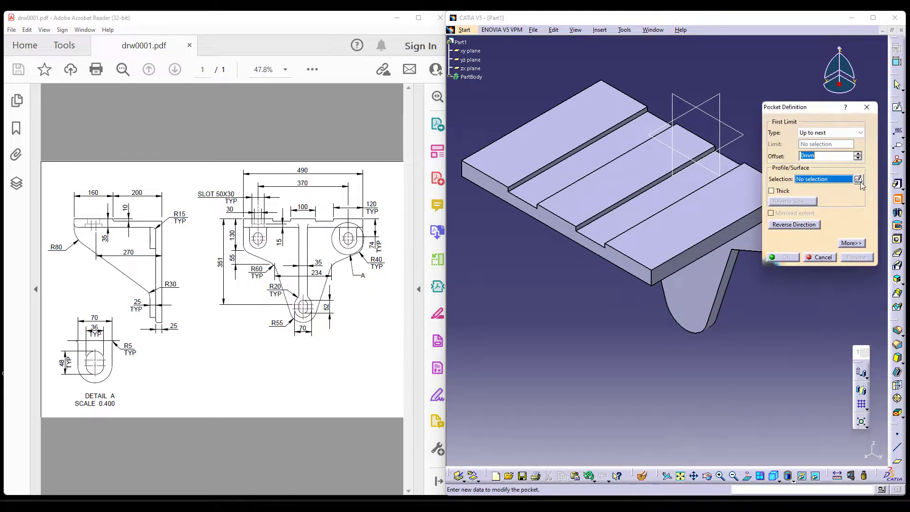
{"action": "left_click", "coordinate": [859, 179]}
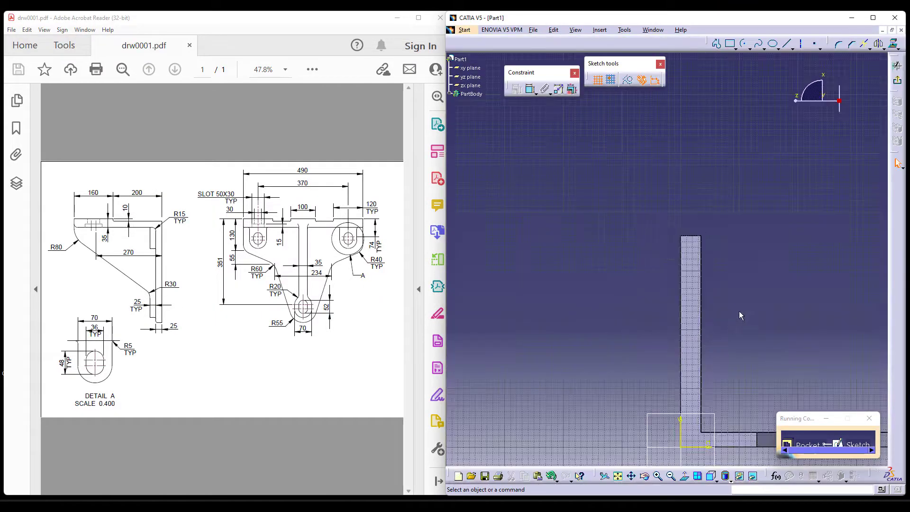
{"action": "left_click", "coordinate": [726, 476]}
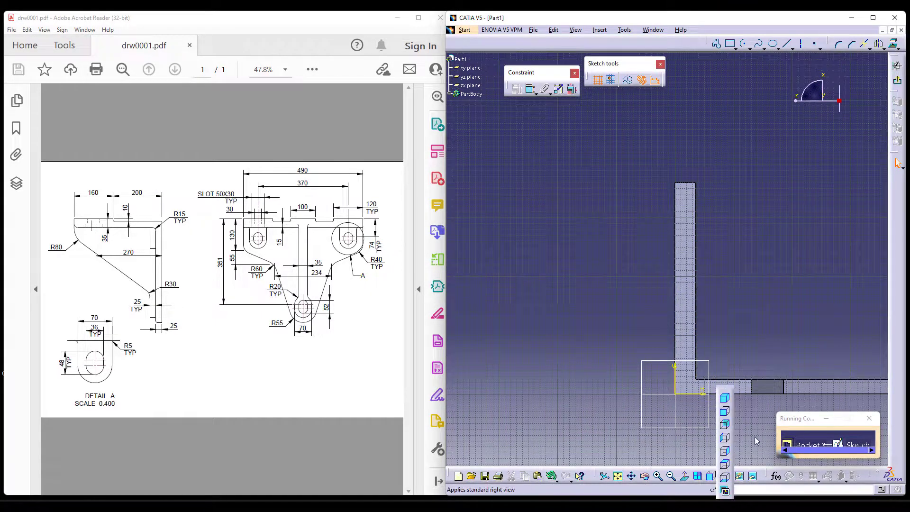
{"action": "left_click", "coordinate": [725, 450]}
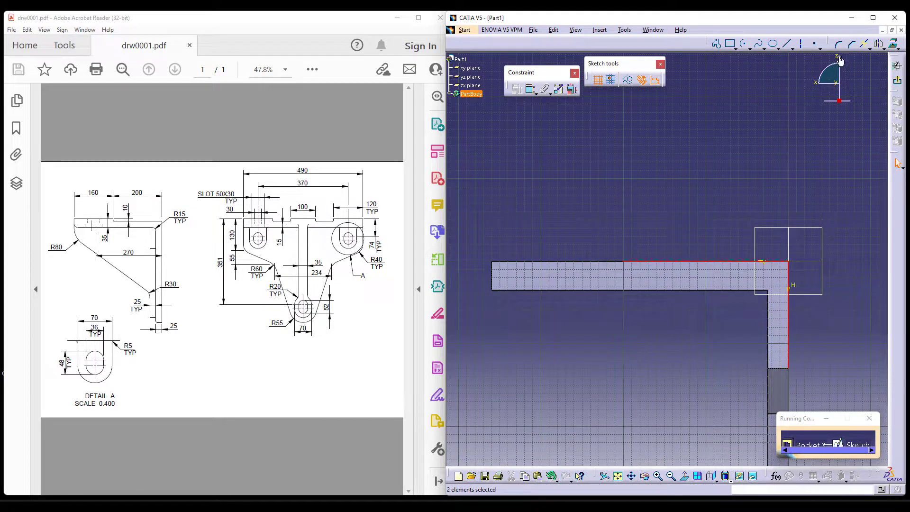
{"action": "left_click", "coordinate": [635, 162]}
{"action": "mouse_move", "coordinate": [705, 163]}
{"action": "middle_mouse_down"}
{"action": "mouse_move", "coordinate": [688, 154]}
{"action": "mouse_move", "coordinate": [713, 158]}
{"action": "middle_mouse_up"}
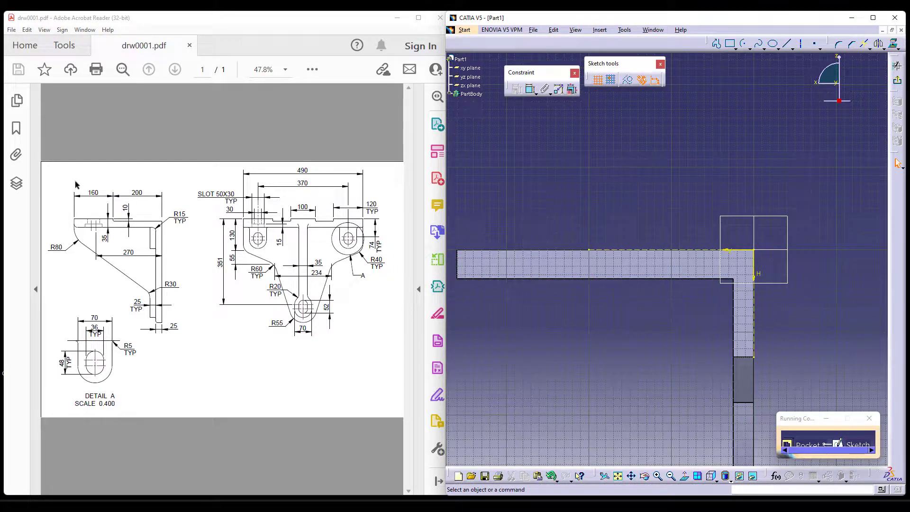
Sketch a thin rectangle from the bracket's outer top corner along the projected top edge to its far end.
{"action": "left_click", "coordinate": [730, 43]}
{"action": "left_click", "coordinate": [754, 250]}
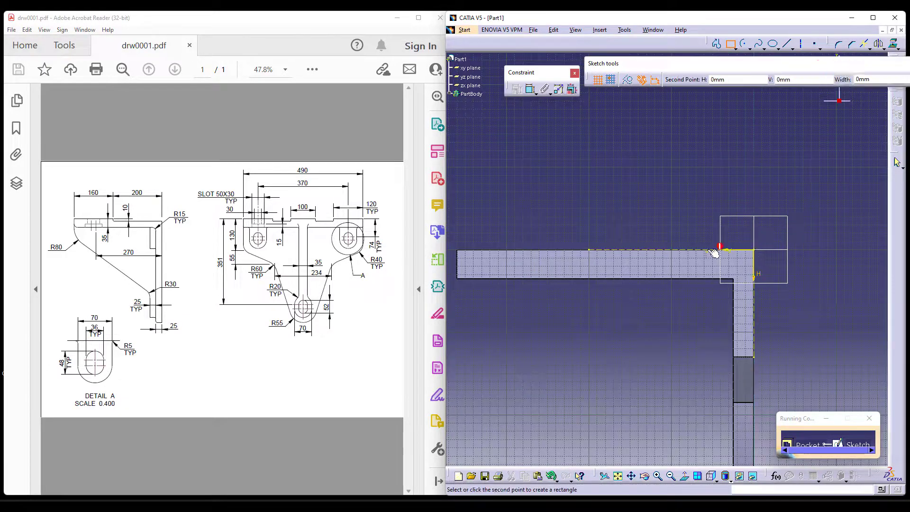
{"action": "left_click", "coordinate": [589, 257]}
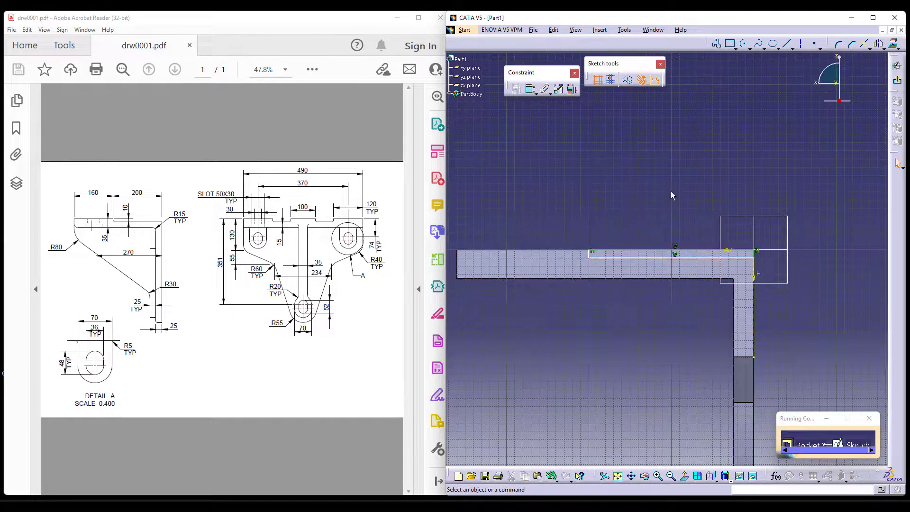
Dimension the rectangle's depth below the flange's top edge as 10 mm and move its free end side inward.
{"action": "left_click", "coordinate": [530, 90]}
{"action": "left_click", "coordinate": [656, 250]}
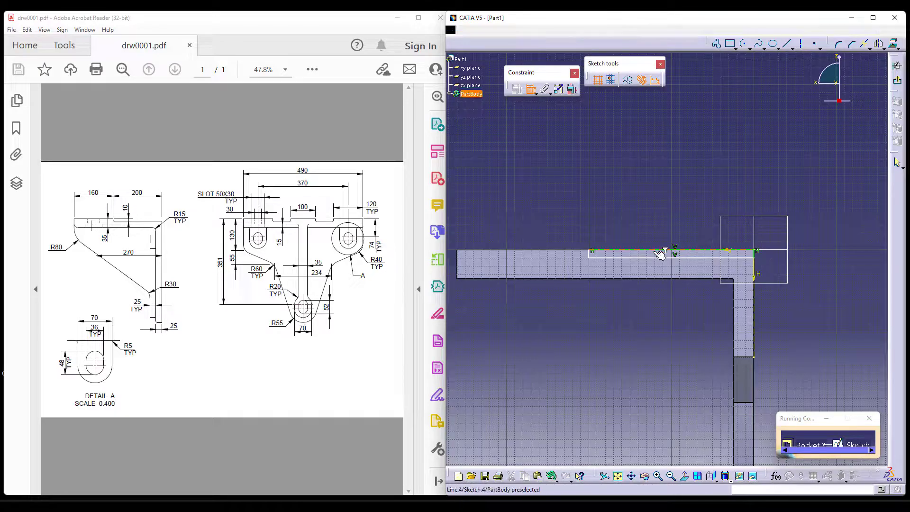
{"action": "left_click", "coordinate": [657, 258]}
{"action": "left_click", "coordinate": [656, 224]}
{"action": "double_click", "coordinate": [656, 224]}
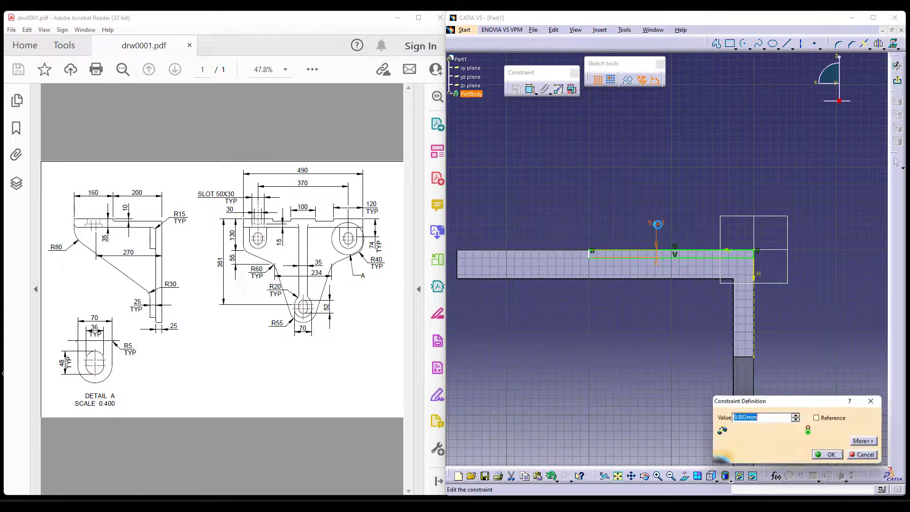
{"action": "type", "text": "10"}
{"action": "key", "text": "Return"}
{"action": "middle_click_drag", "start_coordinate": [636, 325], "coordinate": [622, 250], "text": "ctrl"}
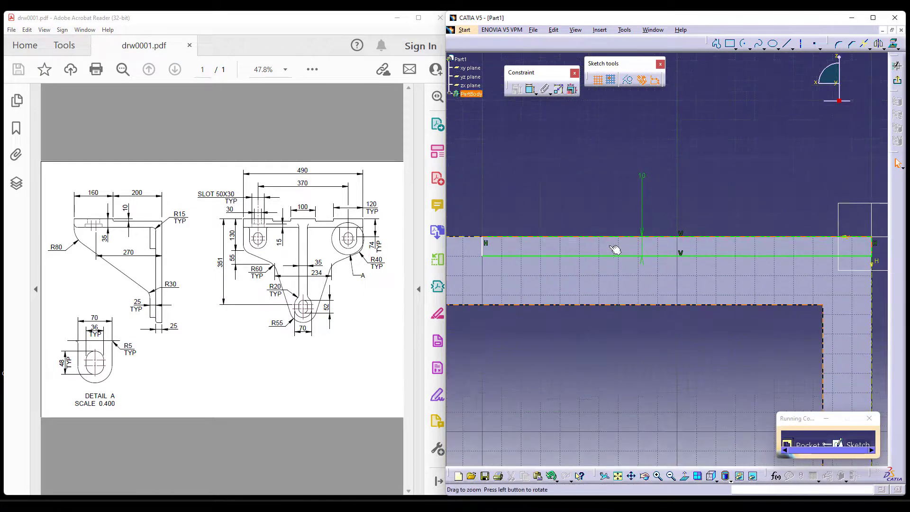
{"action": "left_click_drag", "start_coordinate": [484, 248], "coordinate": [536, 247]}
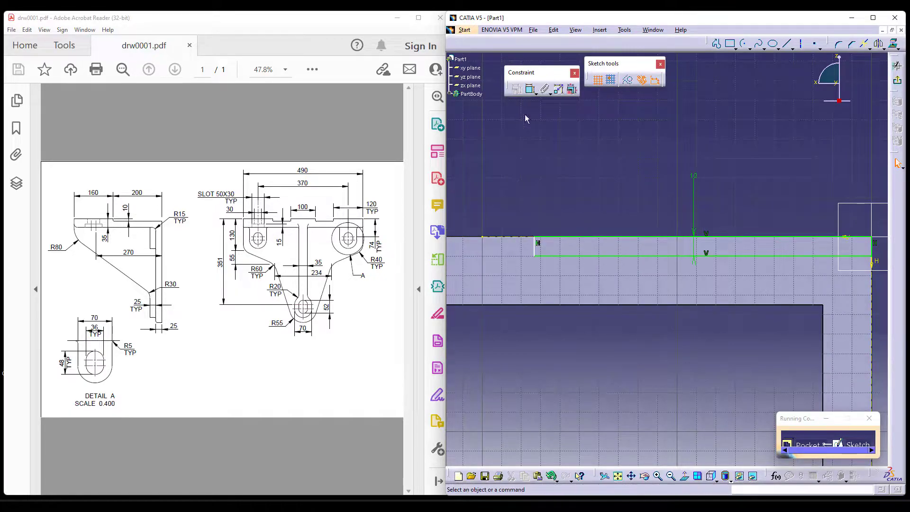
{"action": "right_click", "coordinate": [541, 250]}
{"action": "left_click", "coordinate": [587, 217]}
{"action": "key", "text": "ctrl+z"}
Make the rectangle's free end side coincident with the end point of the projected top edge.
{"action": "left_click", "coordinate": [530, 89]}
{"action": "left_click", "coordinate": [488, 239]}
{"action": "left_click", "coordinate": [538, 246]}
{"action": "right_click", "coordinate": [521, 180]}
{"action": "left_click", "coordinate": [571, 234]}
Finish the sketch, choose the pocket's limit type and cut the rectangle across the full width of the top flange.
{"action": "left_click", "coordinate": [897, 80]}
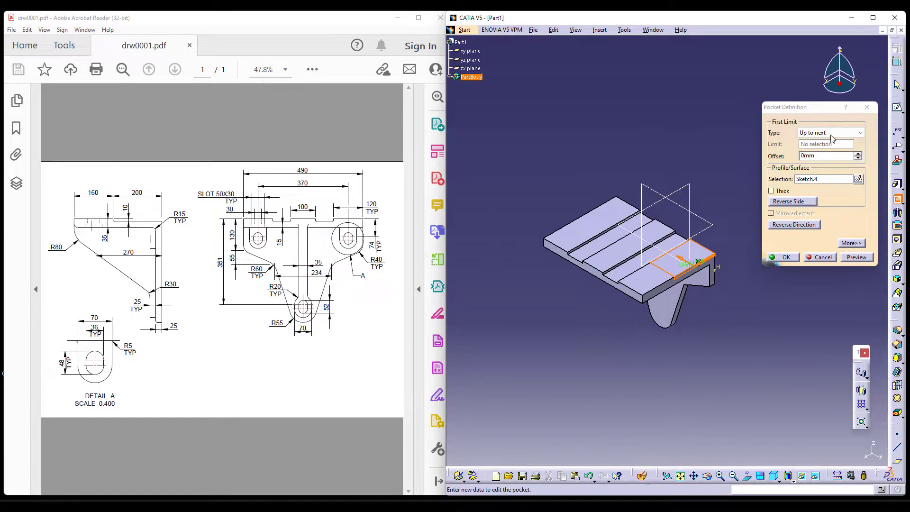
{"action": "left_click", "coordinate": [832, 133]}
{"action": "left_click", "coordinate": [831, 150]}
{"action": "left_click", "coordinate": [783, 256]}
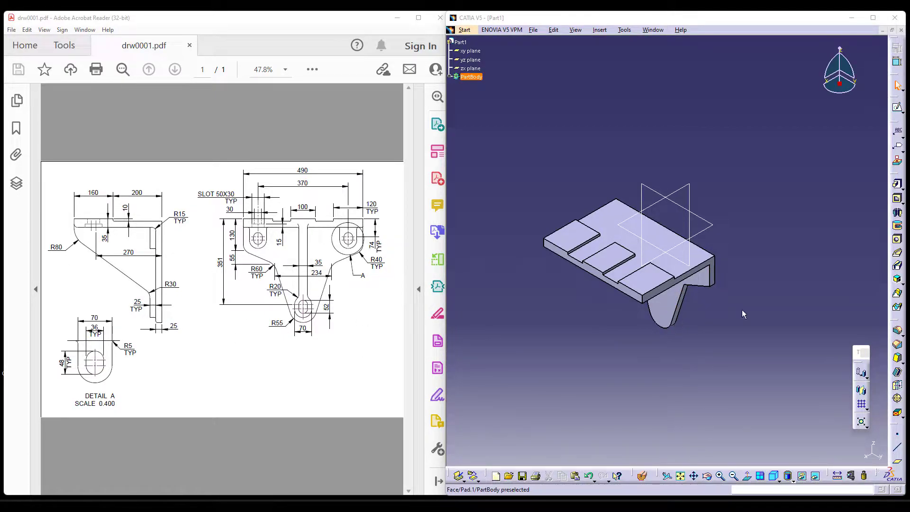
Start a pad sketch on the front face of the plate's lower tongue and project the tongue's rounded end edge as a construction element.
{"action": "left_click", "coordinate": [897, 183]}
{"action": "left_click", "coordinate": [857, 178]}
{"action": "left_click", "coordinate": [669, 310]}
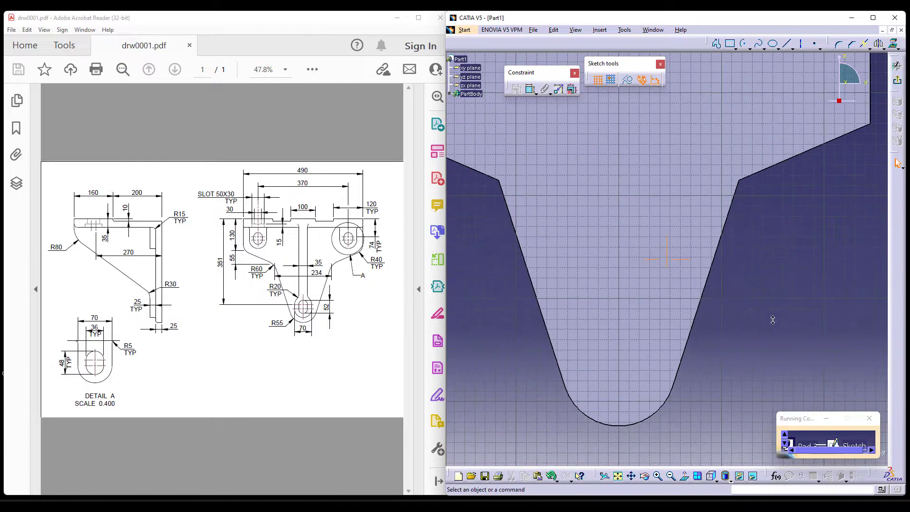
{"action": "left_click", "coordinate": [656, 416]}
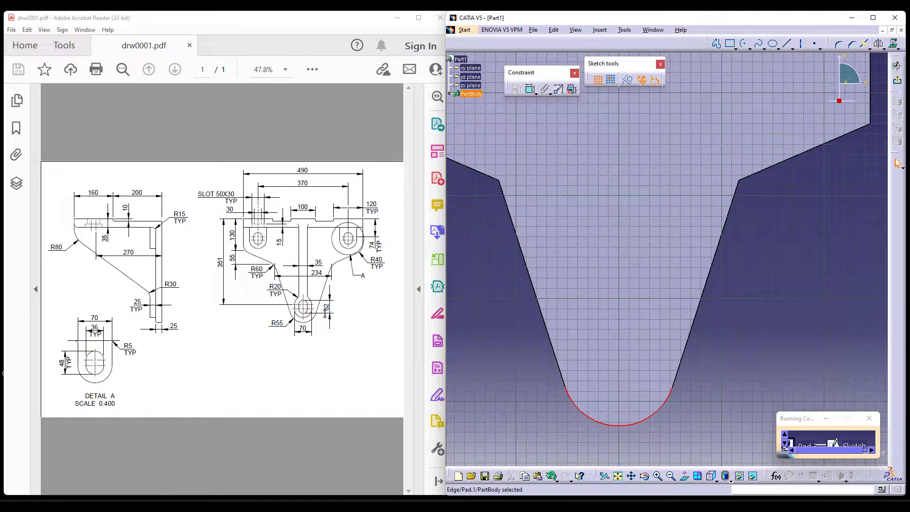
{"action": "middle_click_drag", "start_coordinate": [699, 341], "coordinate": [698, 349], "text": "ctrl"}
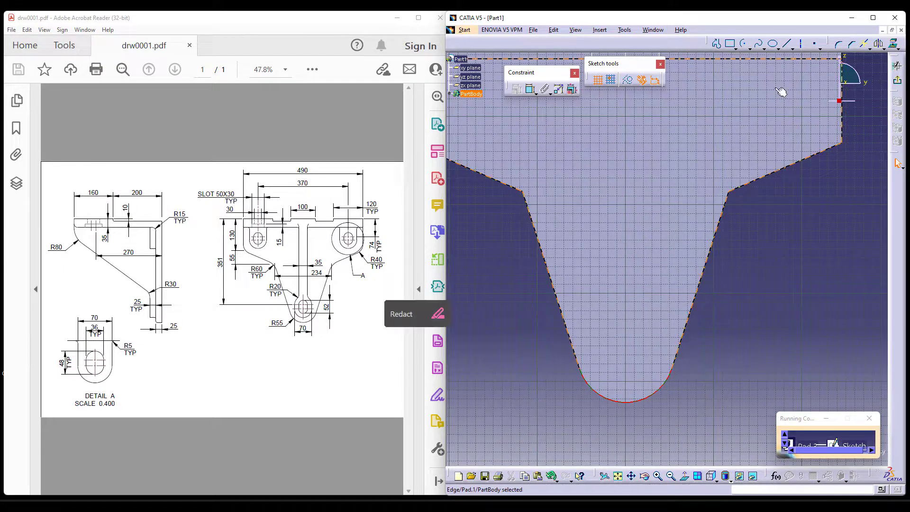
{"action": "left_click", "coordinate": [629, 81]}
Place a sketch point beside the tongue and make it concentric with the projected end arc.
{"action": "left_click", "coordinate": [815, 44]}
{"action": "left_click", "coordinate": [766, 293]}
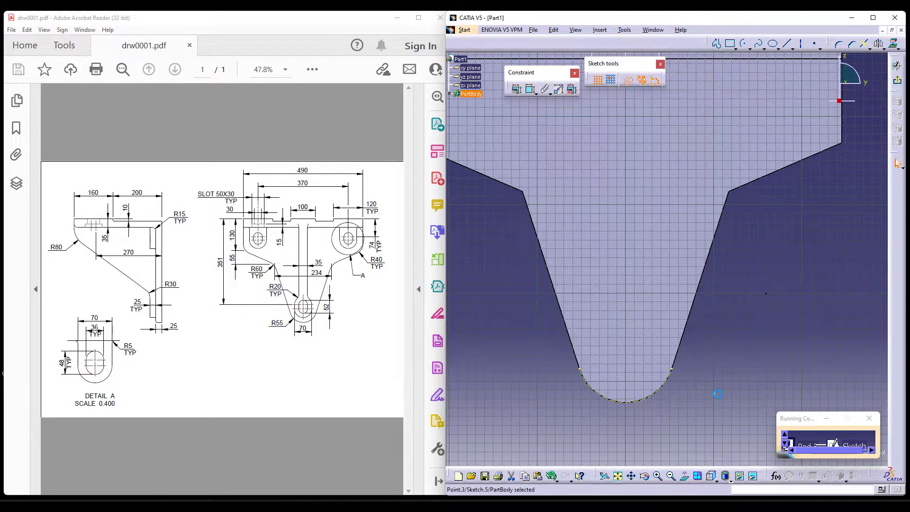
{"action": "left_click", "coordinate": [531, 89]}
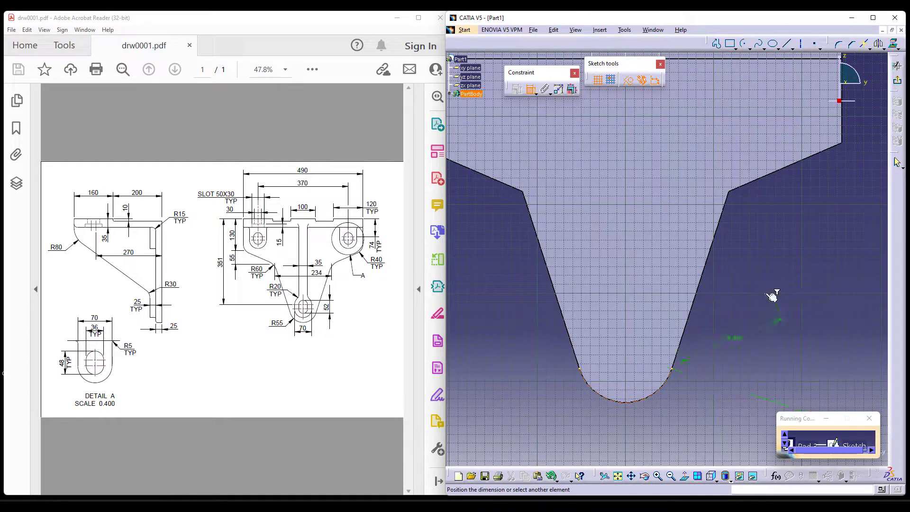
{"action": "right_click", "coordinate": [742, 259]}
{"action": "left_click", "coordinate": [798, 326]}
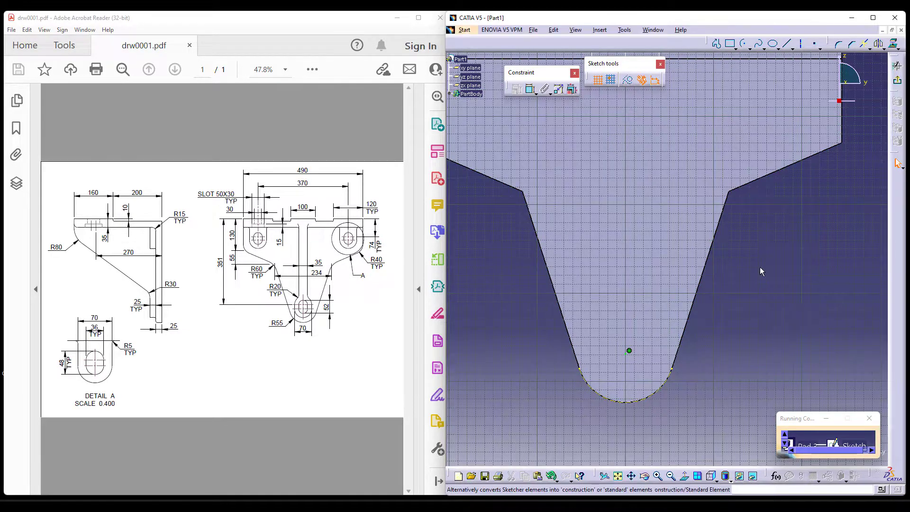
Draw a vertical elongated hole upward from the arc's centre point and delete the constraint added automatically with it.
{"action": "left_click", "coordinate": [730, 44]}
{"action": "left_click", "coordinate": [734, 48]}
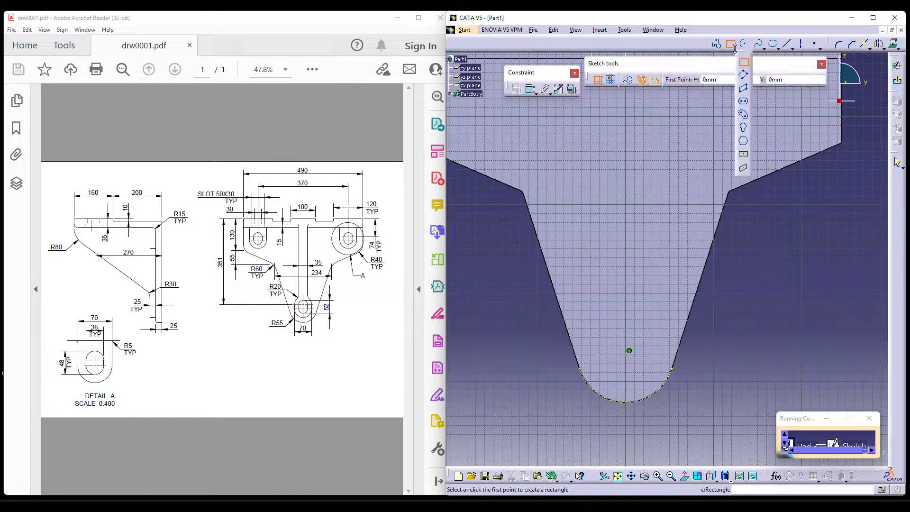
{"action": "left_click", "coordinate": [744, 102]}
{"action": "left_click", "coordinate": [629, 351]}
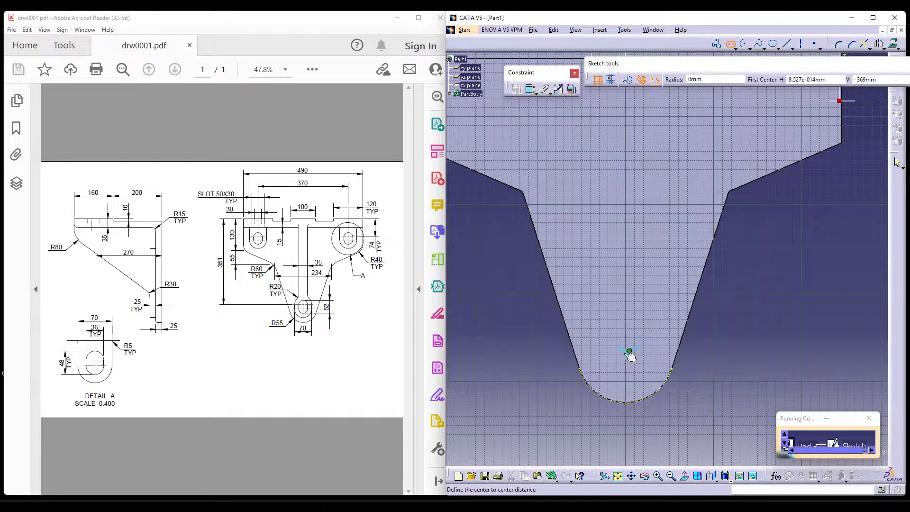
{"action": "left_click", "coordinate": [626, 291]}
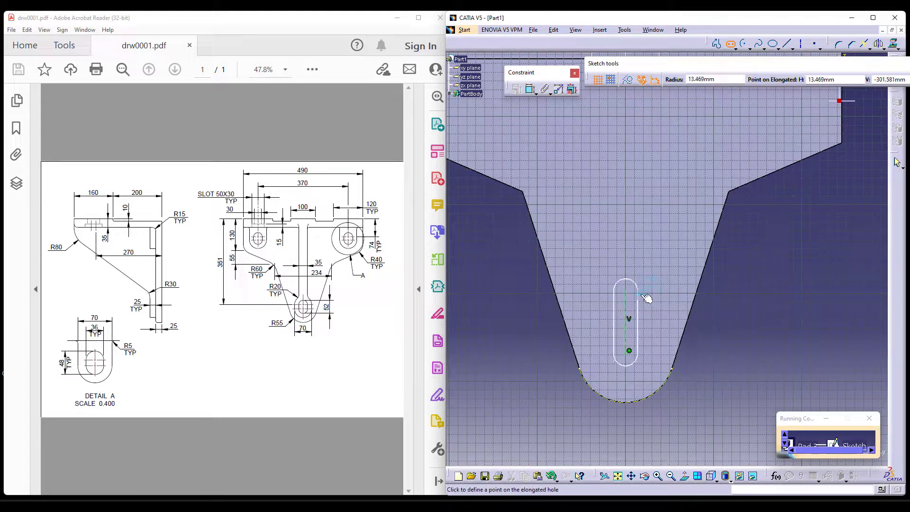
{"action": "left_click", "coordinate": [647, 296]}
{"action": "middle_click_drag", "start_coordinate": [725, 396], "coordinate": [758, 343]}
{"action": "key", "text": "Delete"}
Dimension the elongated profile's width between its two straight sides as 70 mm.
{"action": "left_click", "coordinate": [531, 91]}
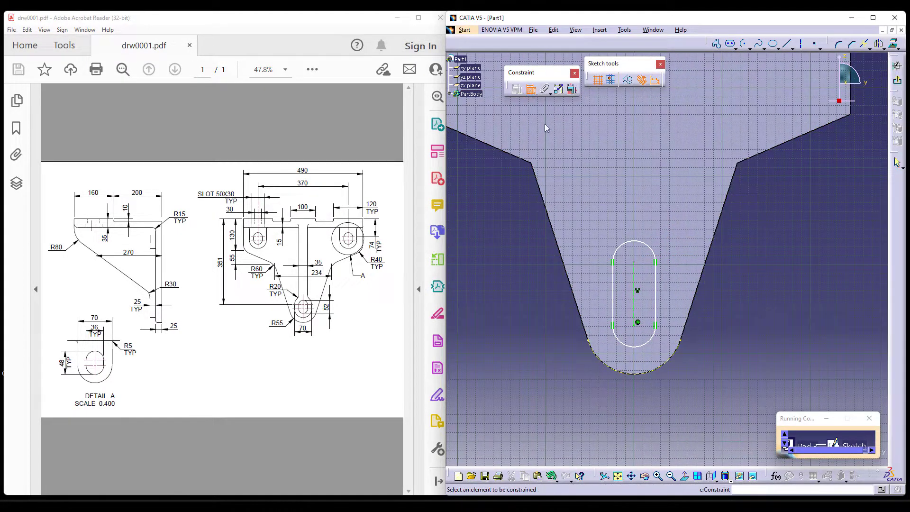
{"action": "left_click", "coordinate": [613, 294]}
{"action": "left_click", "coordinate": [656, 302]}
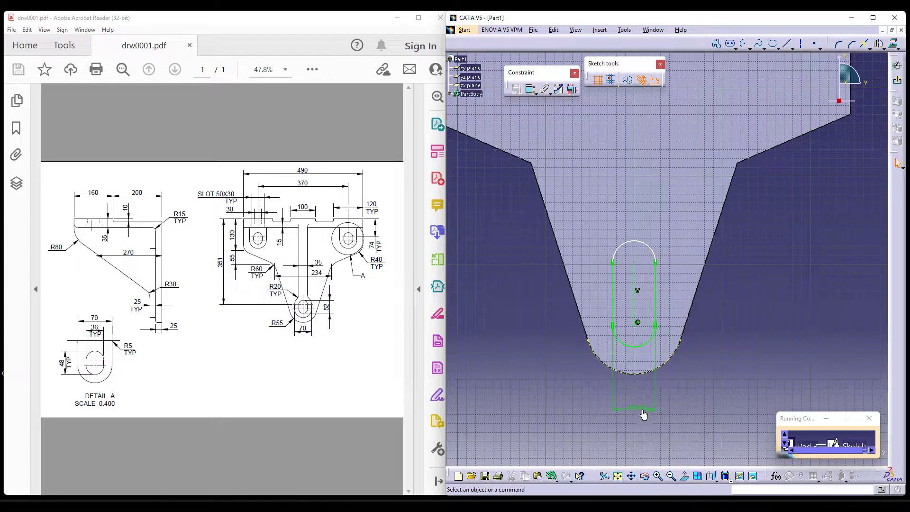
{"action": "double_click", "coordinate": [641, 408]}
{"action": "type", "text": "70"}
{"action": "key", "text": "Return"}
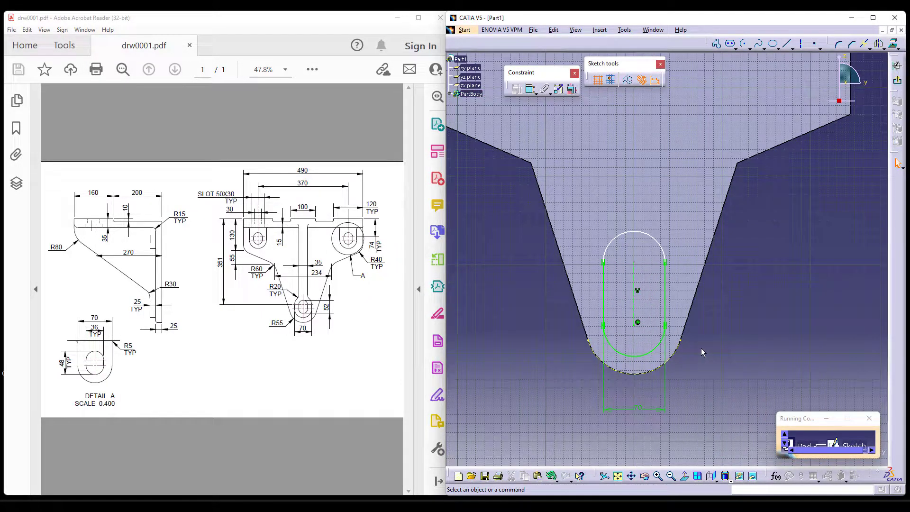
Dimension the vertical distance between the elongated profile's two end arcs as 52 mm.
{"action": "left_click", "coordinate": [531, 90]}
{"action": "left_click", "coordinate": [655, 238]}
{"action": "left_click", "coordinate": [650, 353]}
{"action": "double_click", "coordinate": [800, 286]}
{"action": "type", "text": "52mm"}
{"action": "key", "text": "Return"}
Finish the sketch and pad the elongated boss 25 mm out from the tongue's front face.
{"action": "middle_click_drag", "start_coordinate": [740, 359], "coordinate": [729, 368]}
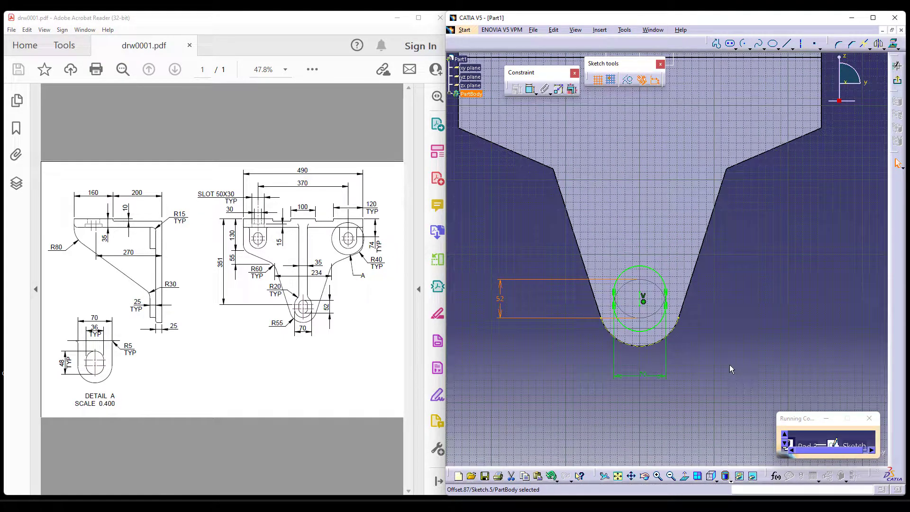
{"action": "middle_click_drag", "start_coordinate": [725, 318], "coordinate": [717, 349]}
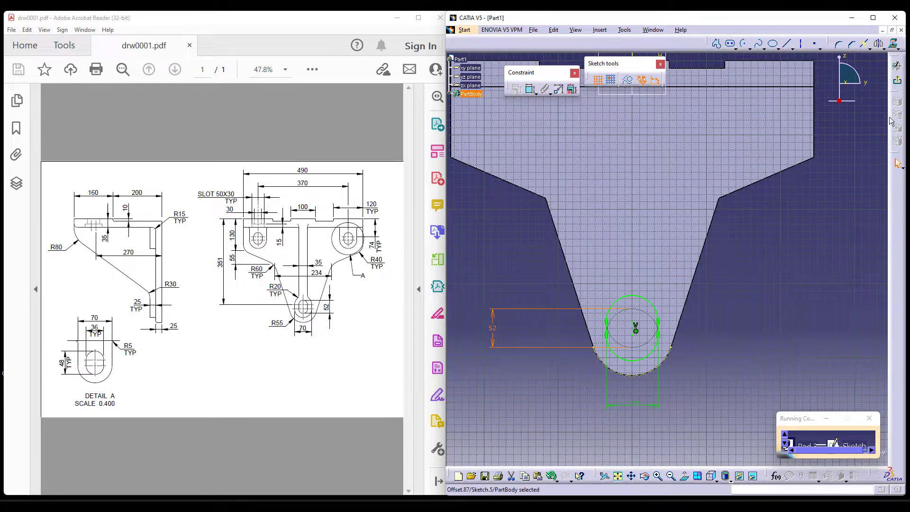
{"action": "left_click", "coordinate": [899, 86]}
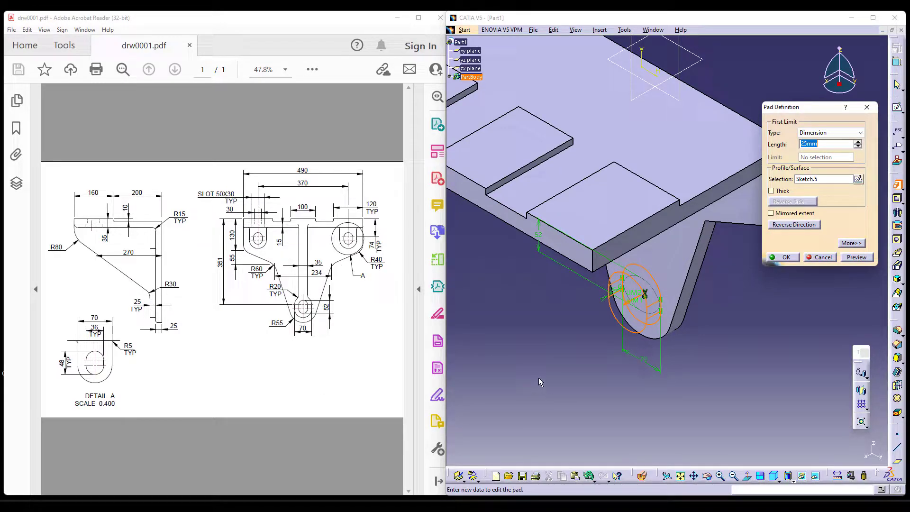
{"action": "left_click", "coordinate": [798, 260]}
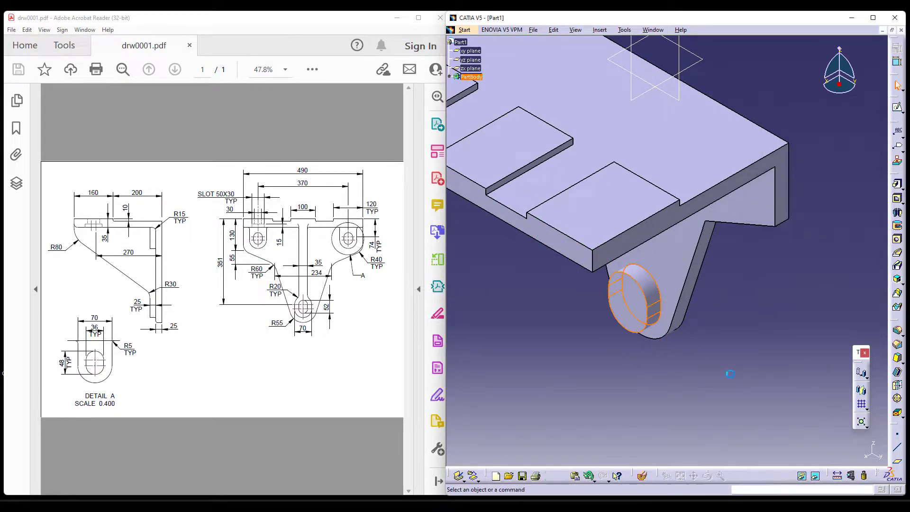
{"action": "middle_click_drag", "start_coordinate": [595, 390], "coordinate": [595, 404]}
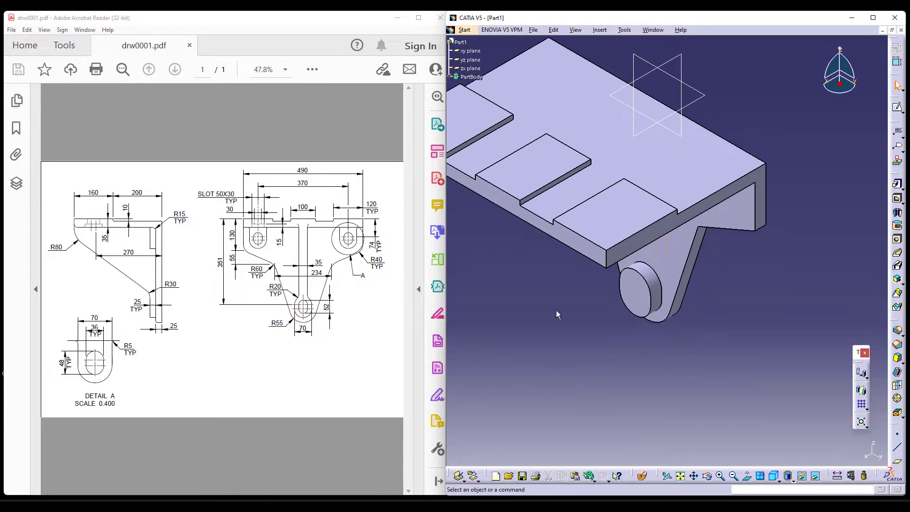
Start a new pad and open its profile sketch on the upright plate's front face.
{"action": "middle_click_drag", "start_coordinate": [556, 311], "coordinate": [565, 300]}
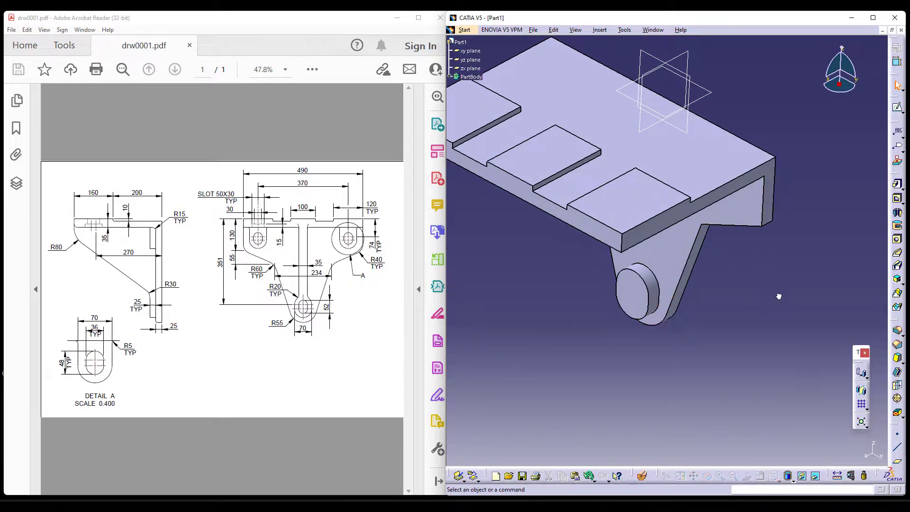
{"action": "left_click", "coordinate": [897, 184]}
{"action": "left_click", "coordinate": [854, 179]}
{"action": "left_click", "coordinate": [716, 208]}
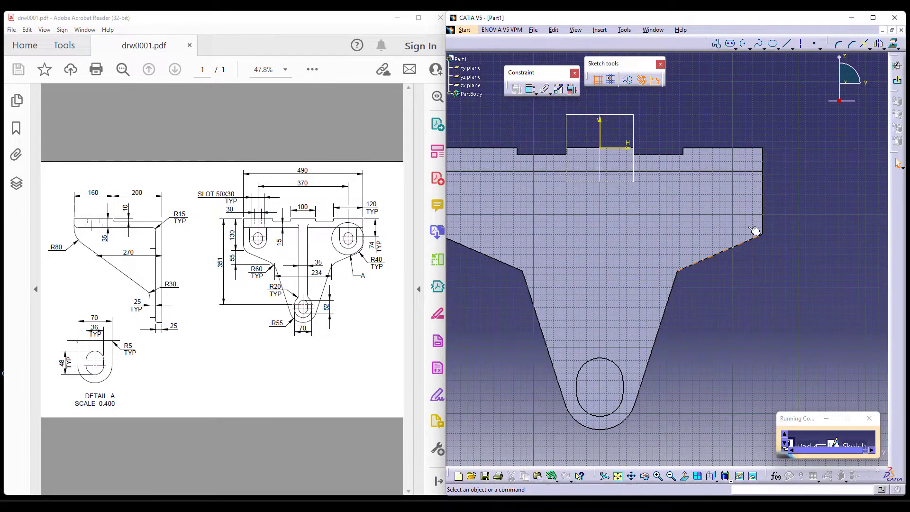
Draw a closed U-shaped profile with a rounded lower end, hanging from the flange's lower edge near the plate's outer side.
{"action": "left_click", "coordinate": [718, 134]}
{"action": "left_click", "coordinate": [730, 103]}
{"action": "left_click", "coordinate": [628, 80]}
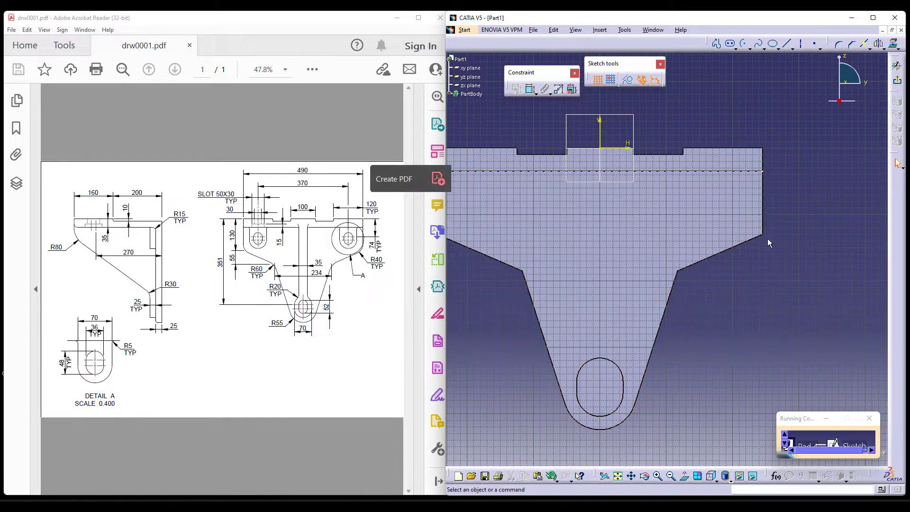
{"action": "left_click", "coordinate": [716, 45]}
{"action": "left_click", "coordinate": [698, 168]}
{"action": "left_click", "coordinate": [695, 206]}
{"action": "left_click", "coordinate": [733, 206]}
{"action": "left_click", "coordinate": [735, 169]}
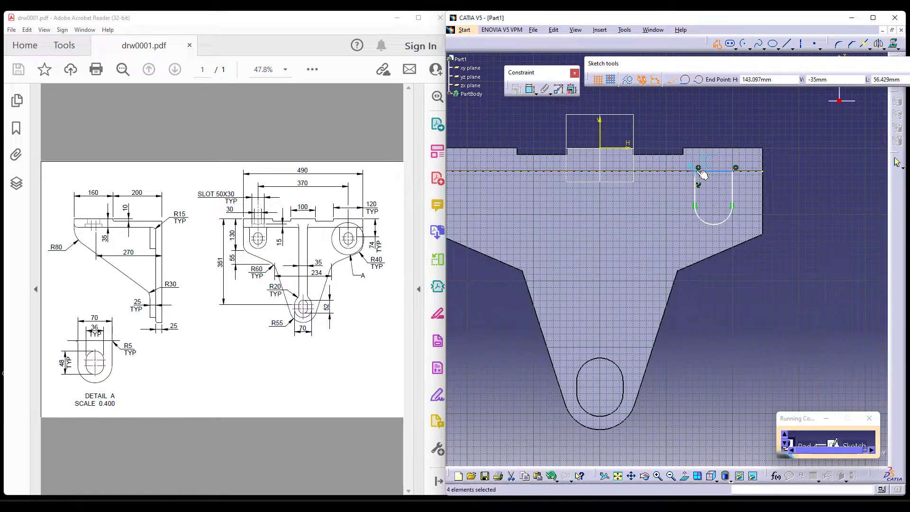
{"action": "left_click", "coordinate": [698, 167]}
Draw a vertical elongated hole as construction geometry inside the U-shaped profile.
{"action": "mouse_move", "coordinate": [781, 291]}
{"action": "middle_mouse_down"}
{"action": "mouse_move", "coordinate": [763, 331]}
{"action": "mouse_move", "coordinate": [793, 317]}
{"action": "middle_mouse_up"}
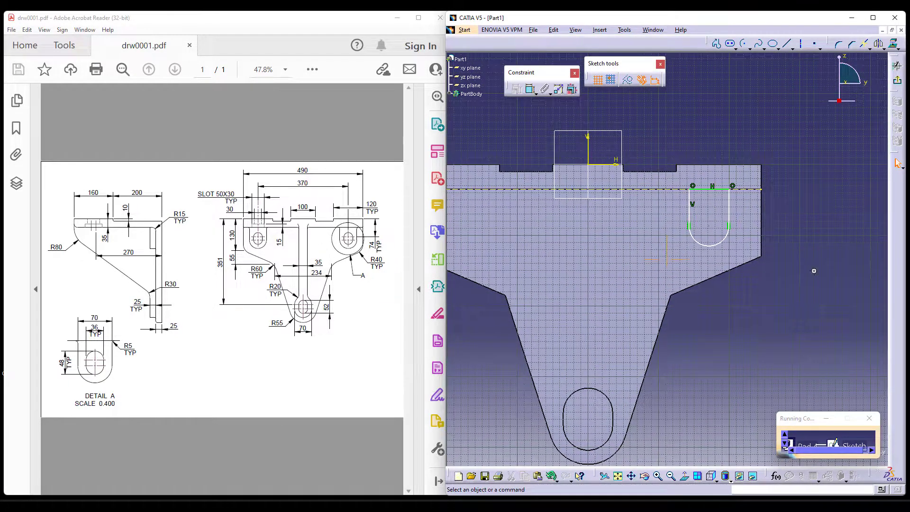
{"action": "middle_click_drag", "start_coordinate": [814, 270], "coordinate": [812, 282]}
{"action": "mouse_move", "coordinate": [795, 208]}
{"action": "middle_mouse_down"}
{"action": "mouse_move", "coordinate": [790, 224]}
{"action": "mouse_move", "coordinate": [779, 192]}
{"action": "middle_mouse_up"}
{"action": "left_click", "coordinate": [628, 80]}
{"action": "left_click", "coordinate": [730, 47]}
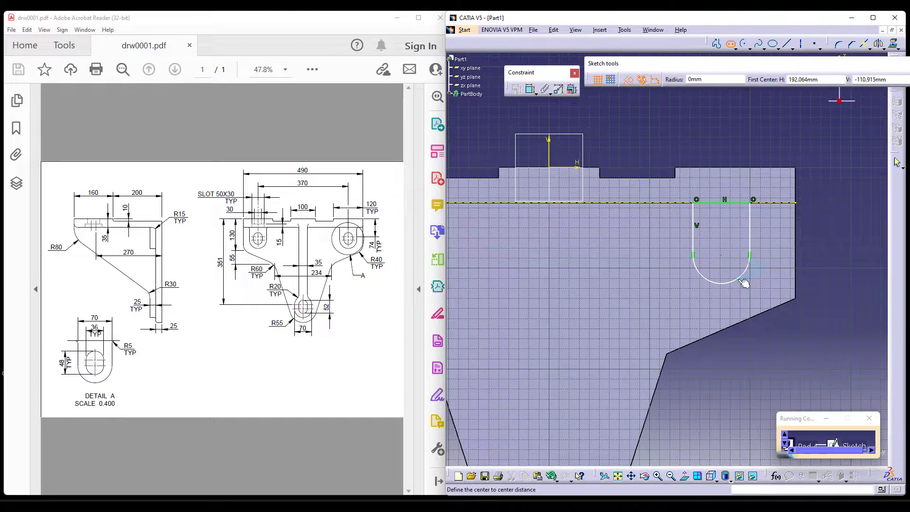
{"action": "left_click", "coordinate": [722, 223]}
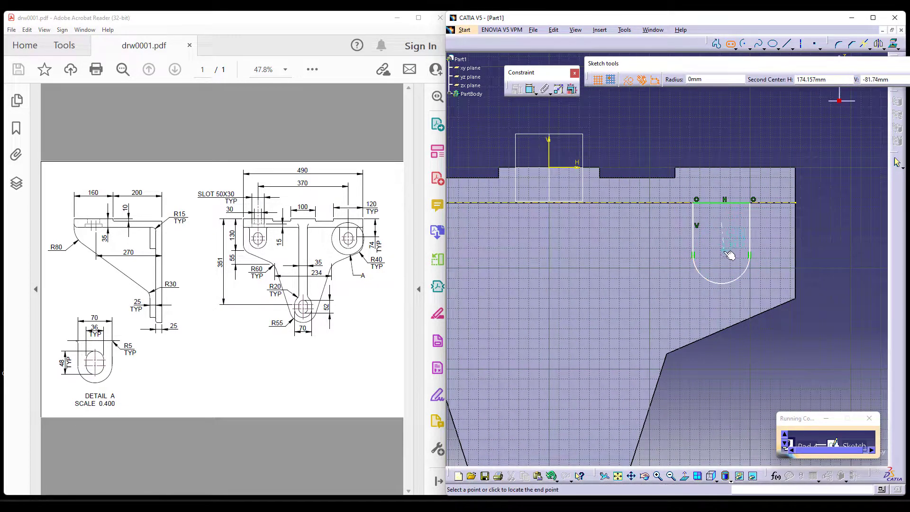
{"action": "left_click", "coordinate": [726, 258]}
{"action": "left_click", "coordinate": [736, 254]}
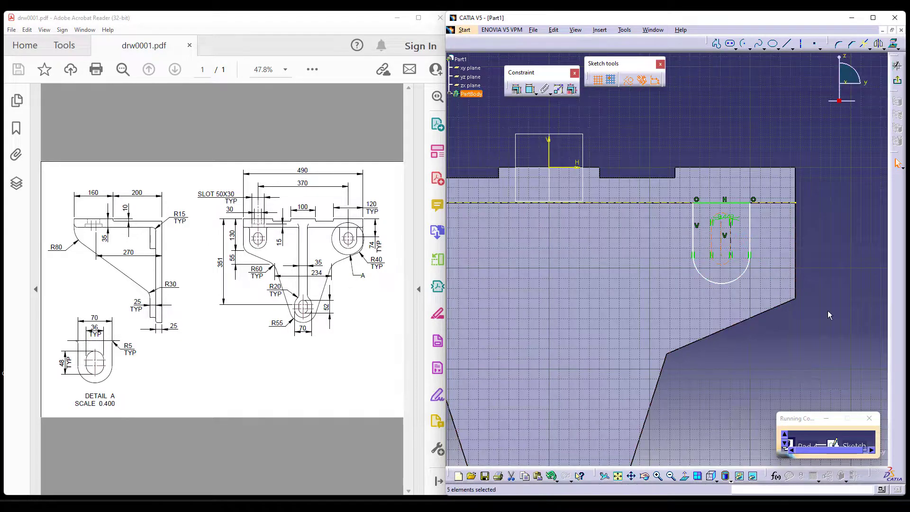
{"action": "middle_click_drag", "start_coordinate": [816, 349], "coordinate": [797, 300]}
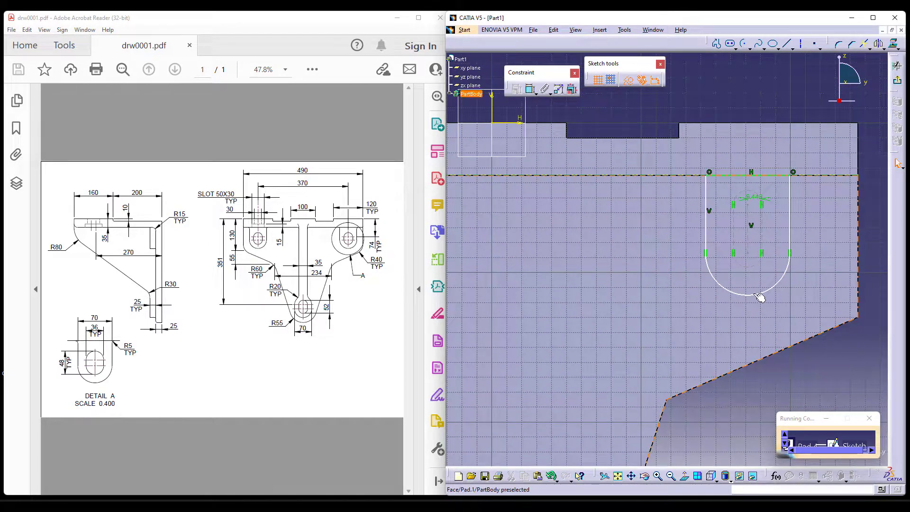
{"action": "middle_click_drag", "start_coordinate": [780, 335], "coordinate": [701, 347]}
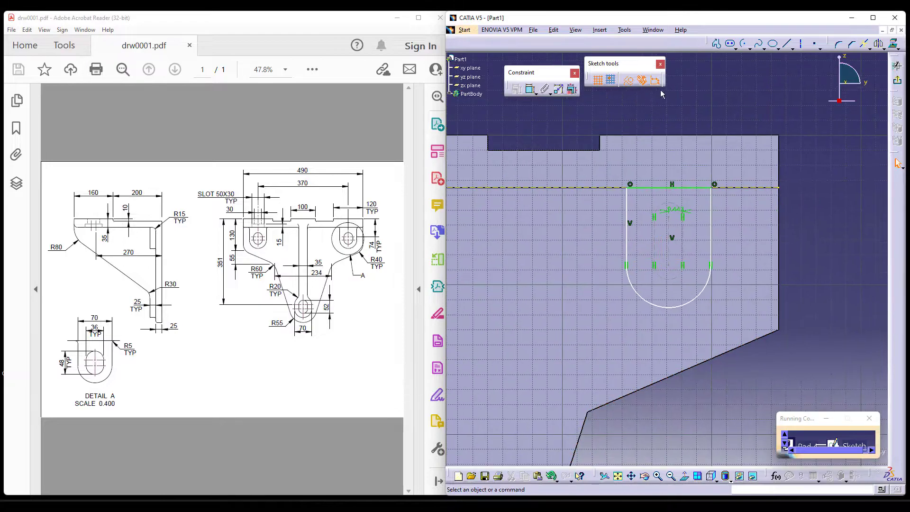
Make the lower arc of the construction slot concentric with the U-shaped profile's arc.
{"action": "left_click", "coordinate": [529, 88]}
{"action": "left_click", "coordinate": [690, 303]}
{"action": "right_click", "coordinate": [784, 256]}
{"action": "left_click", "coordinate": [823, 343]}
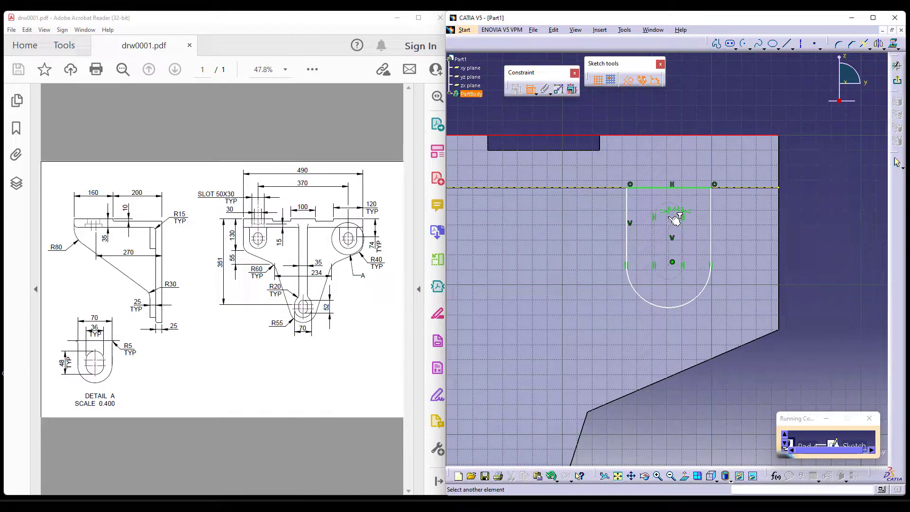
Dimension the vertical distance from the plate's upper edge to the construction slot's upper arc centre as 74 mm.
{"action": "left_click", "coordinate": [833, 173]}
{"action": "double_click", "coordinate": [833, 174]}
{"action": "type", "text": "74"}
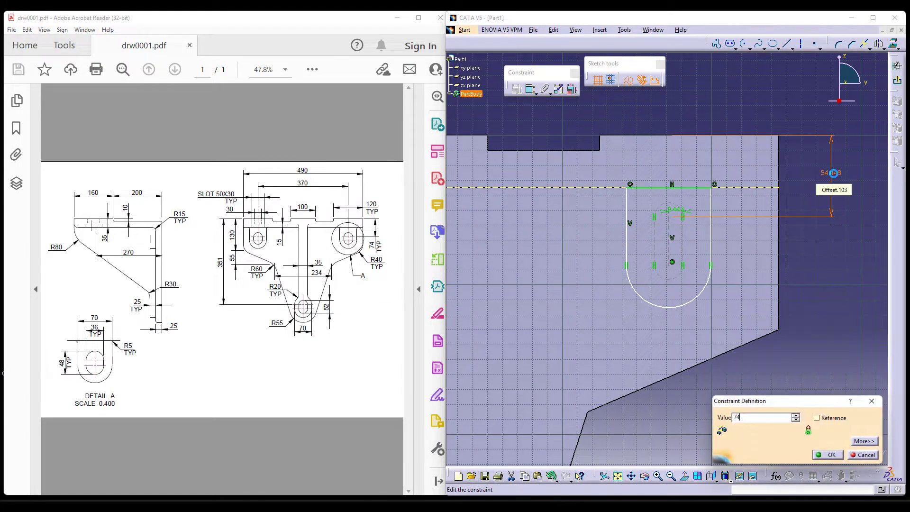
{"action": "key", "text": "Return"}
{"action": "left_click", "coordinate": [839, 287]}
Dimension the construction slot's width between its two straight sides as 48 mm.
{"action": "middle_click_drag", "start_coordinate": [676, 278], "coordinate": [682, 256]}
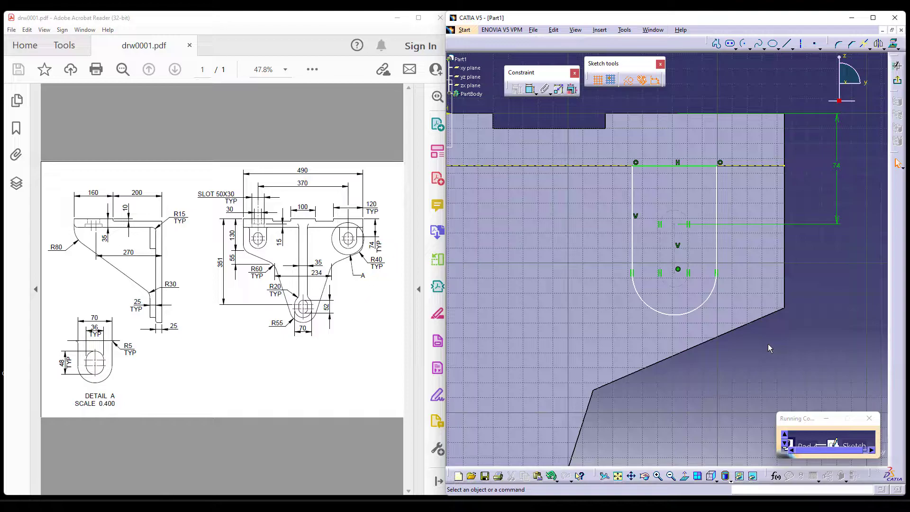
{"action": "middle_click_drag", "start_coordinate": [741, 354], "coordinate": [747, 337]}
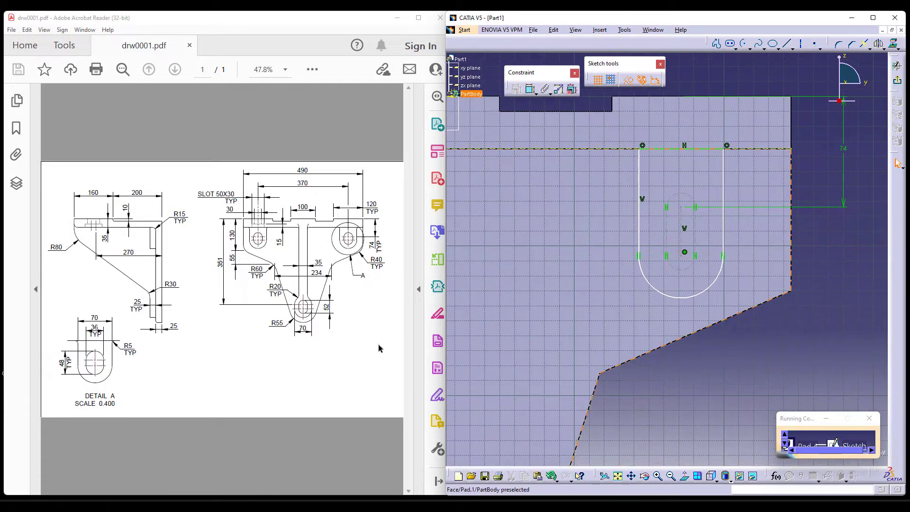
{"action": "left_click", "coordinate": [530, 89]}
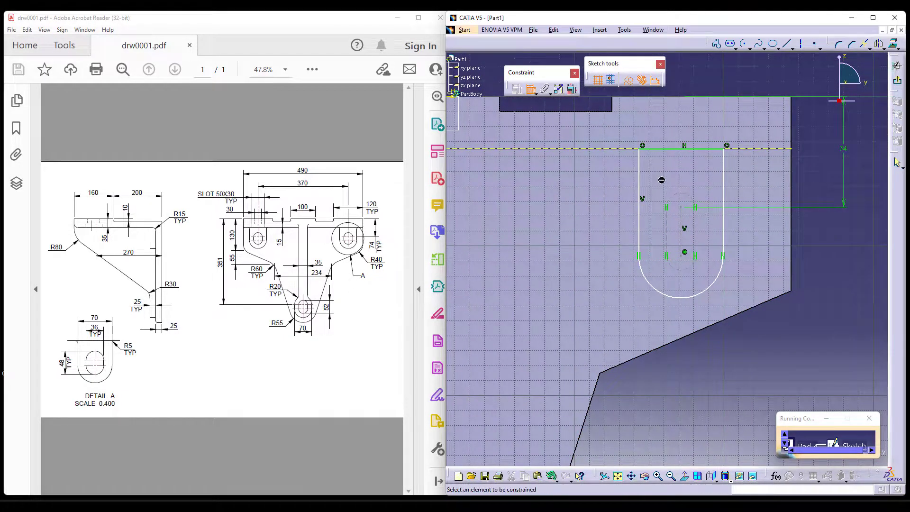
{"action": "left_click", "coordinate": [667, 232]}
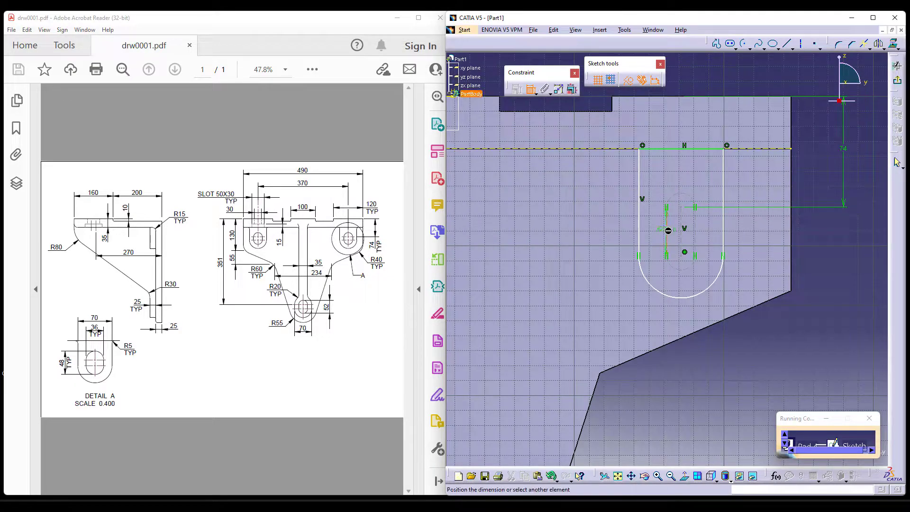
{"action": "left_click", "coordinate": [695, 232]}
{"action": "left_click", "coordinate": [811, 233]}
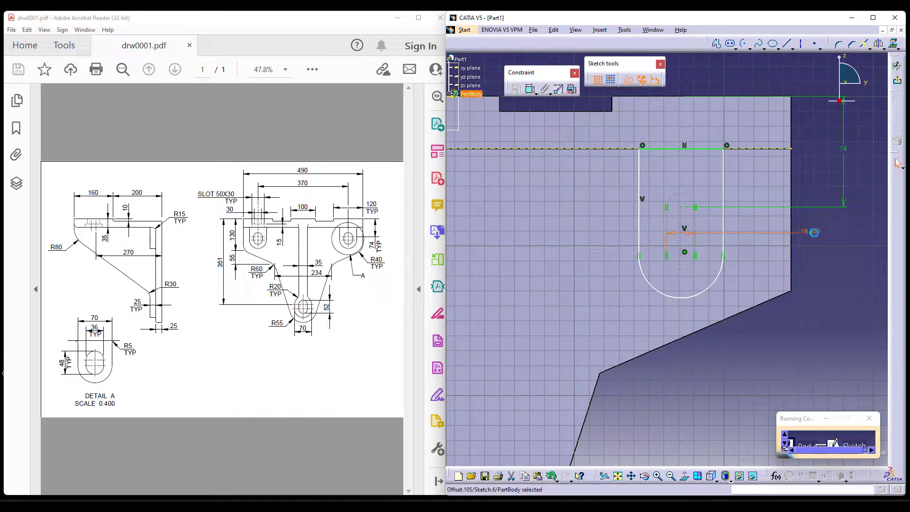
{"action": "double_click", "coordinate": [812, 233]}
{"action": "type", "text": "48"}
{"action": "key", "text": "Return"}
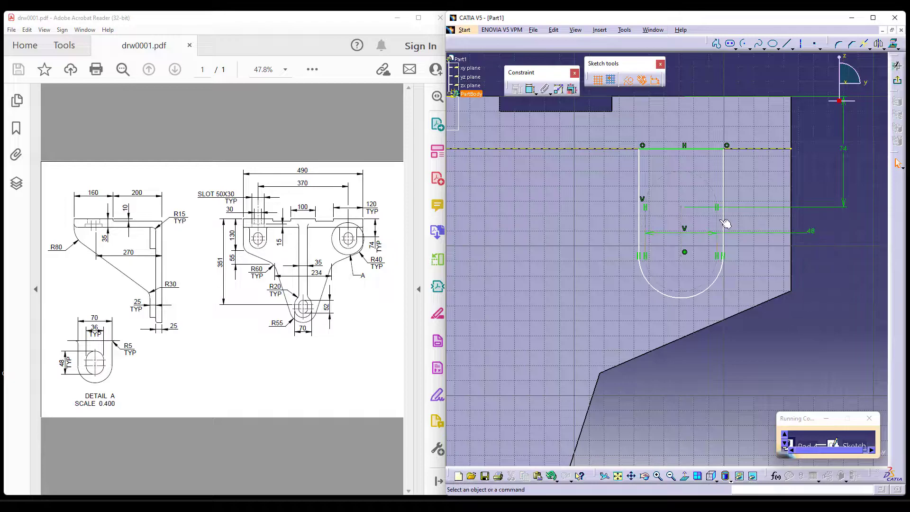
Dimension the vertical distance between the construction slot's two end arcs as 36 mm.
{"action": "left_click", "coordinate": [531, 89]}
{"action": "left_click", "coordinate": [692, 174]}
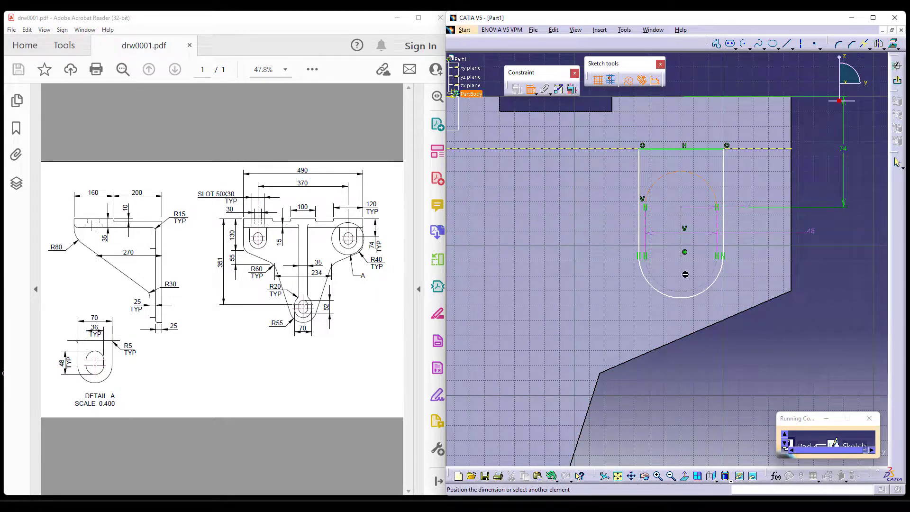
{"action": "left_click", "coordinate": [695, 296]}
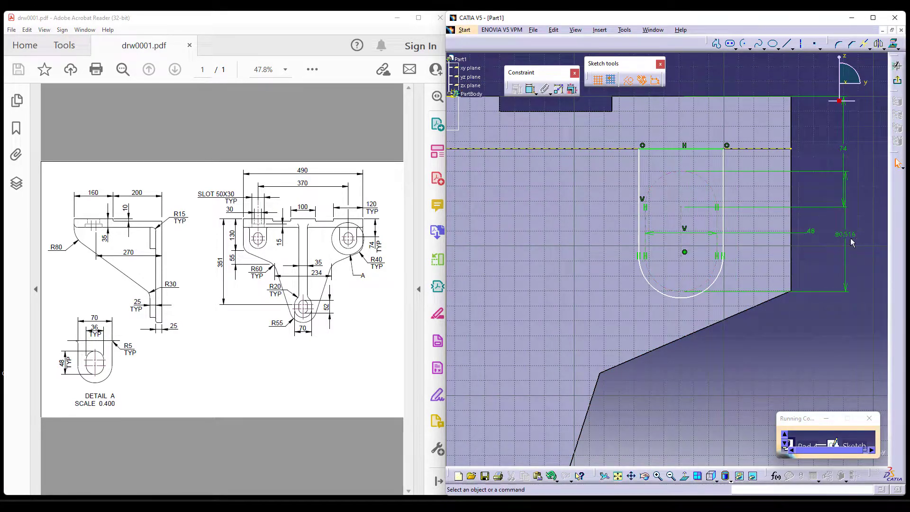
{"action": "double_click", "coordinate": [853, 234]}
{"action": "type", "text": "36mm"}
{"action": "key", "text": "Return"}
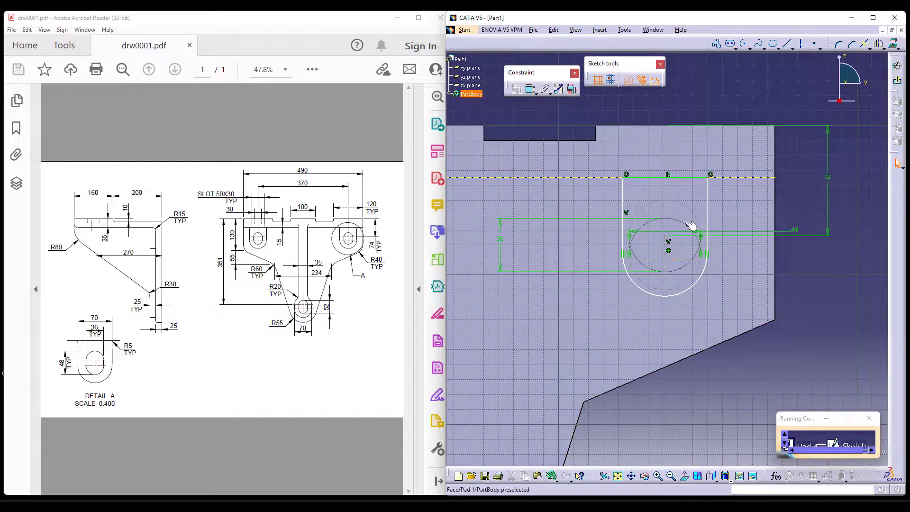
Dimension the U-shaped profile's width between its two straight sides as 70 mm.
{"action": "left_click", "coordinate": [531, 90]}
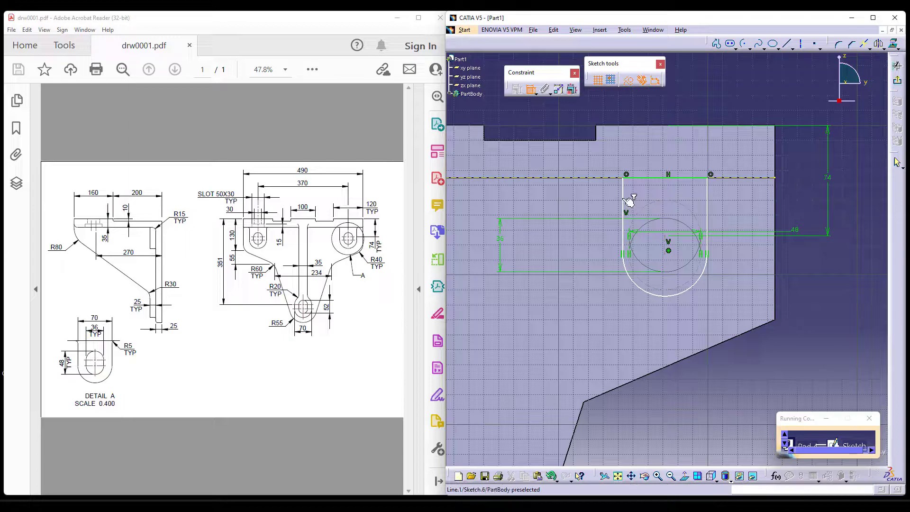
{"action": "left_click", "coordinate": [625, 199]}
{"action": "left_click", "coordinate": [710, 215]}
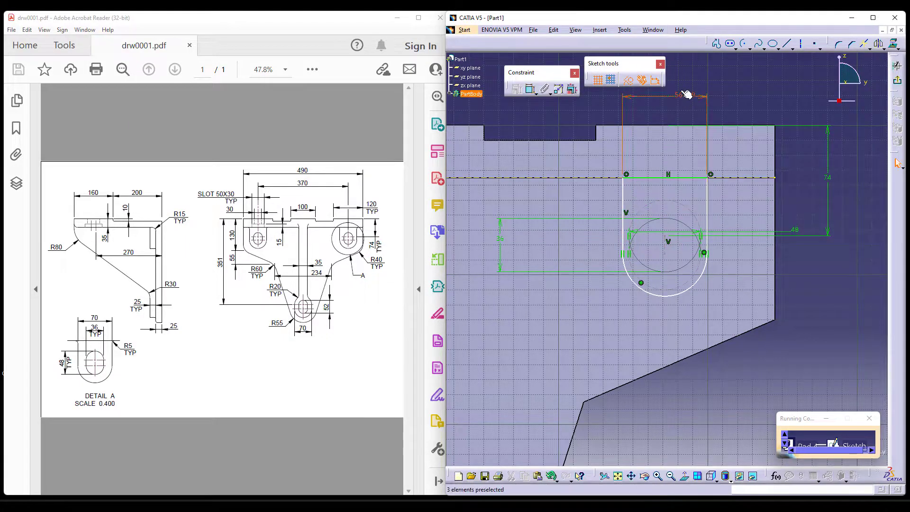
{"action": "double_click", "coordinate": [682, 94]}
{"action": "type", "text": "70"}
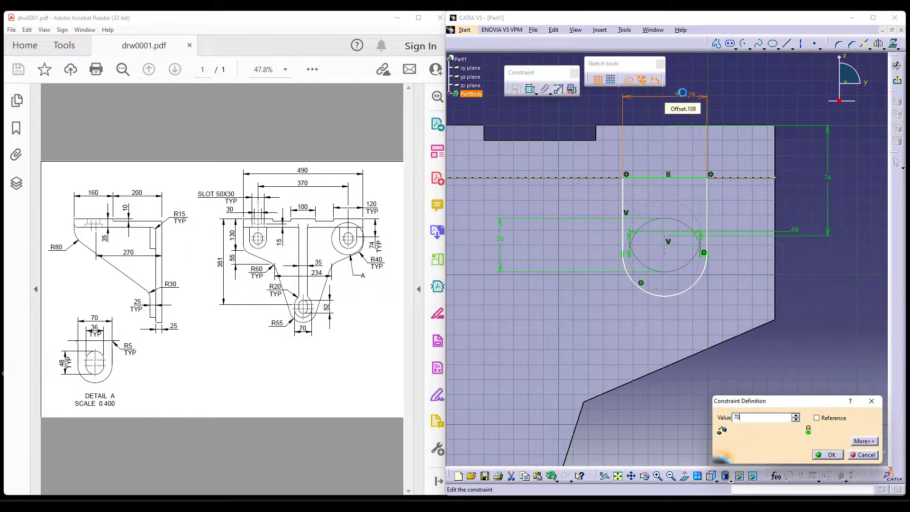
{"action": "key", "text": "Return"}
Mirror the U-shaped profile and its construction slot about the sketch's vertical axis.
{"action": "middle_click_drag", "start_coordinate": [814, 237], "coordinate": [808, 278]}
{"action": "middle_click_drag", "start_coordinate": [721, 331], "coordinate": [768, 349]}
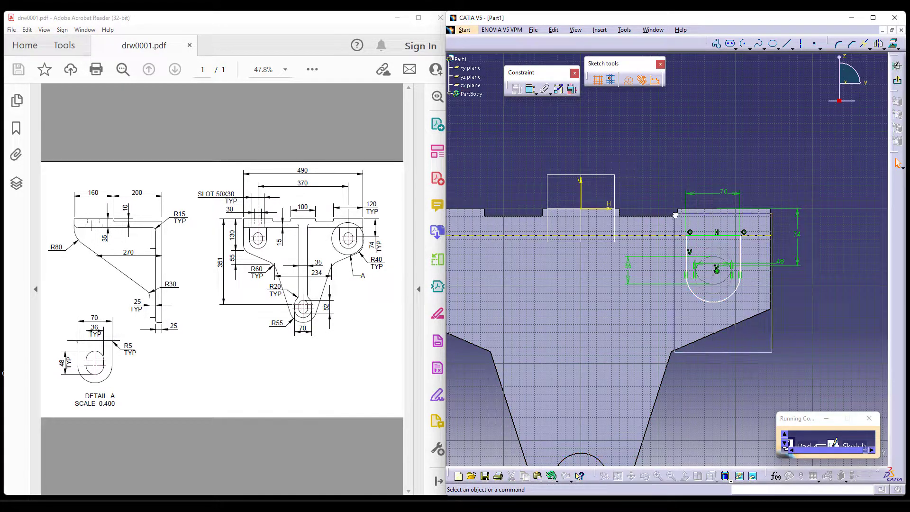
{"action": "left_click", "coordinate": [878, 44]}
{"action": "left_click", "coordinate": [580, 194]}
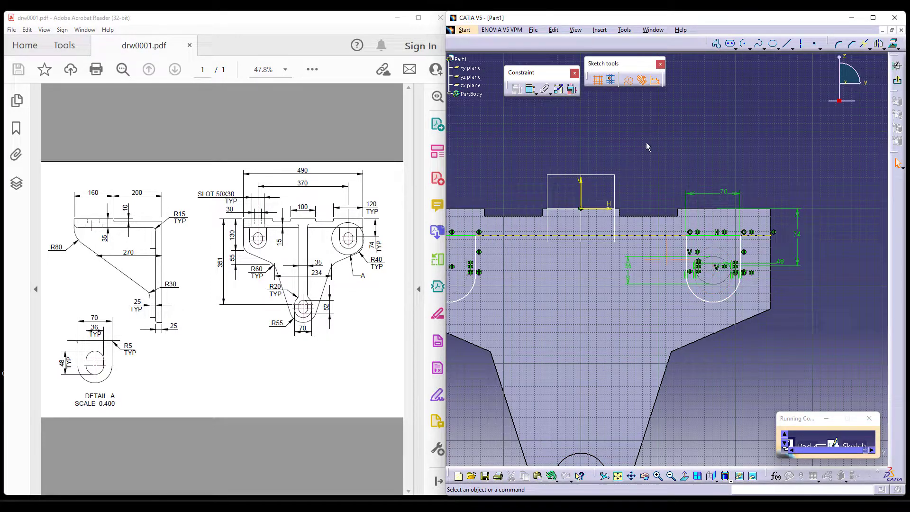
Convert the mirrored copy of the profile to construction geometry.
{"action": "middle_click_drag", "start_coordinate": [648, 147], "coordinate": [721, 140]}
{"action": "mouse_move", "coordinate": [468, 192]}
{"action": "left_mouse_down"}
{"action": "mouse_move", "coordinate": [502, 223]}
{"action": "mouse_move", "coordinate": [554, 326]}
{"action": "left_mouse_up"}
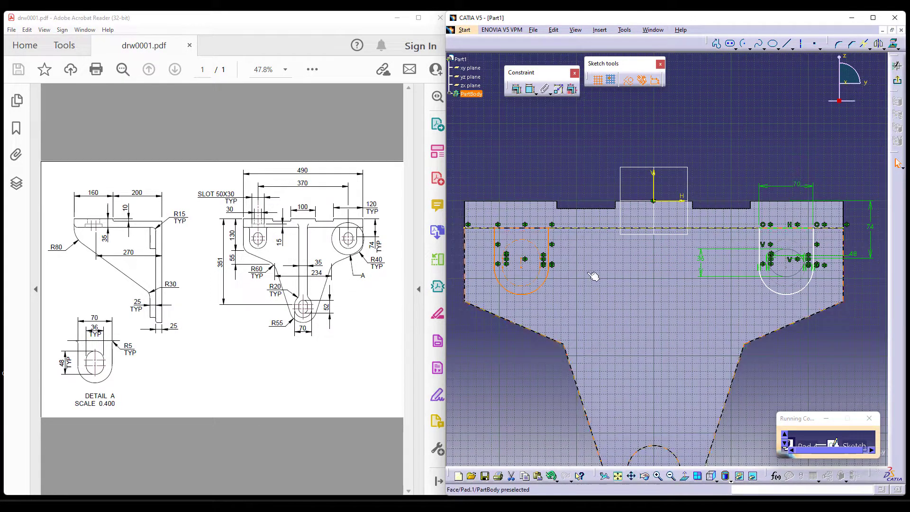
{"action": "left_click", "coordinate": [628, 81]}
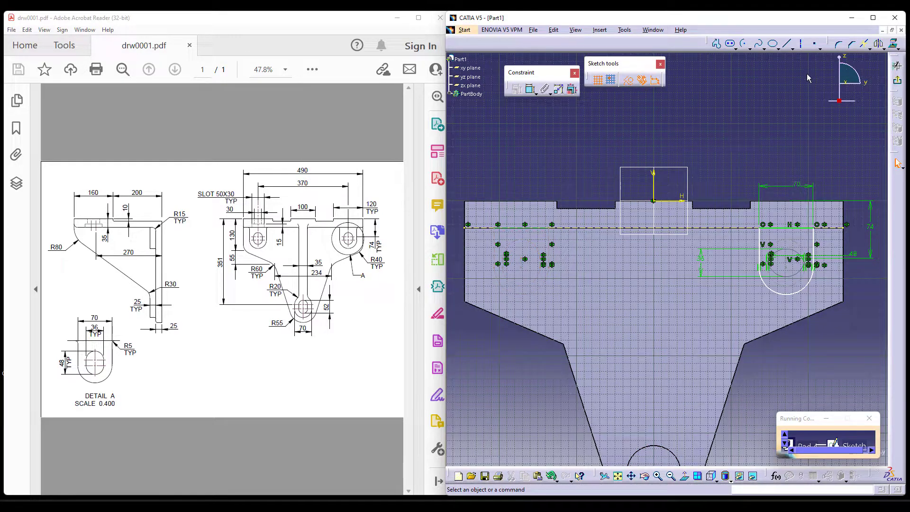
Dimension the horizontal distance between the arc centres of the original and mirrored profiles as 370 mm.
{"action": "left_click", "coordinate": [522, 266]}
{"action": "left_click", "coordinate": [787, 265]}
{"action": "left_click", "coordinate": [652, 105]}
{"action": "double_click", "coordinate": [653, 106]}
{"action": "type", "text": "370mm"}
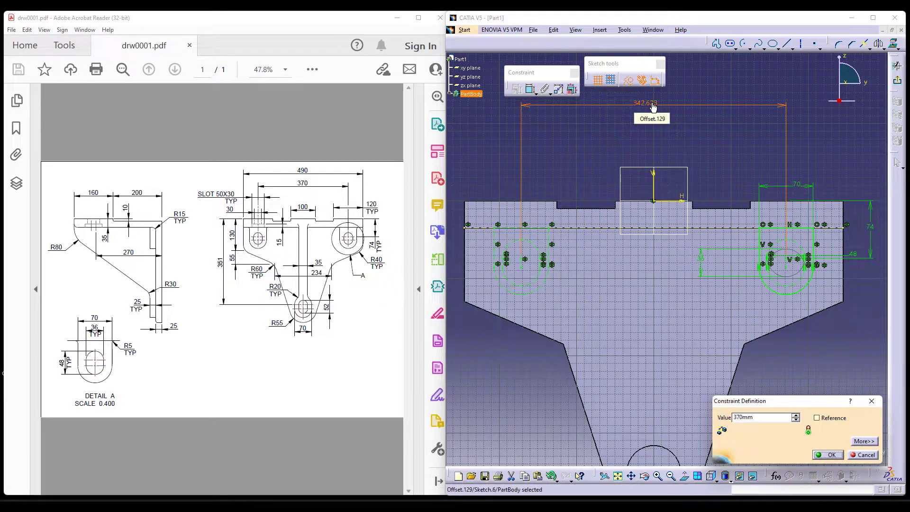
{"action": "key", "text": "Return"}
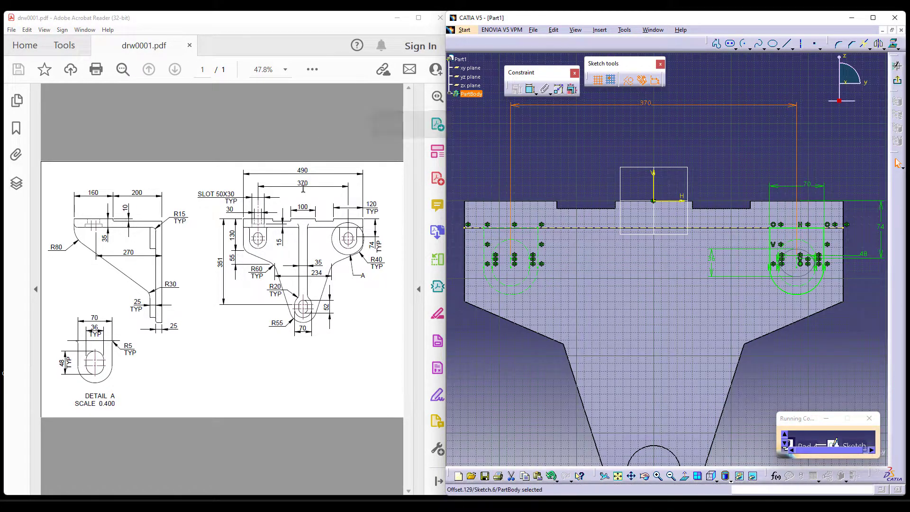
Finish the sketch and pad the U-shaped boss up to the plane of the tongue boss's front face.
{"action": "middle_click_drag", "start_coordinate": [647, 412], "coordinate": [578, 265]}
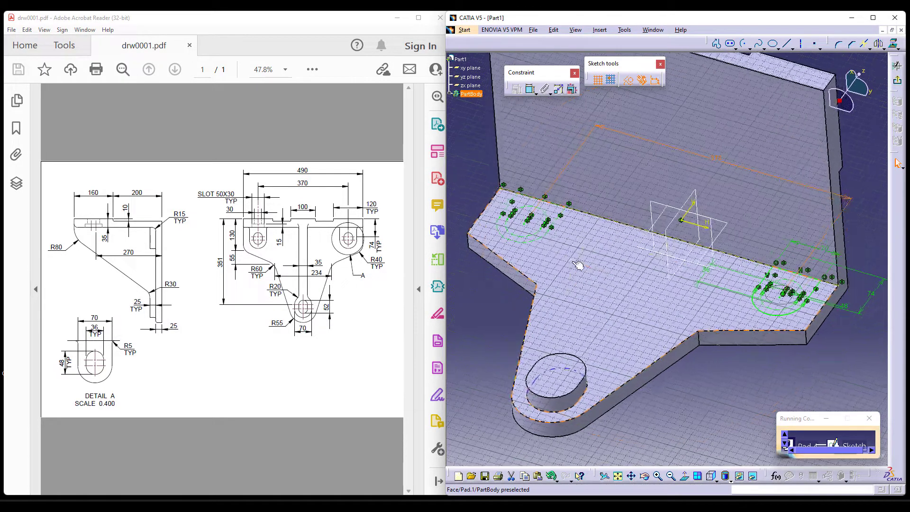
{"action": "left_click", "coordinate": [897, 84]}
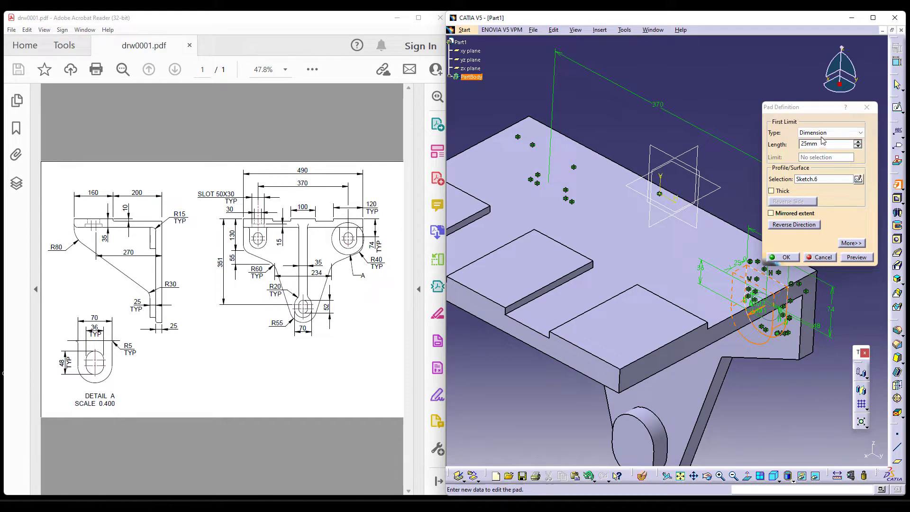
{"action": "left_click", "coordinate": [820, 133]}
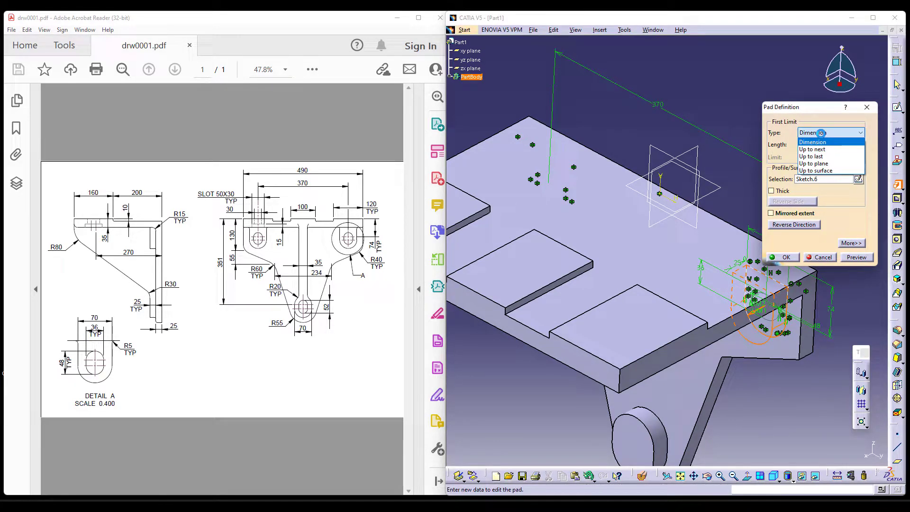
{"action": "left_click", "coordinate": [813, 163]}
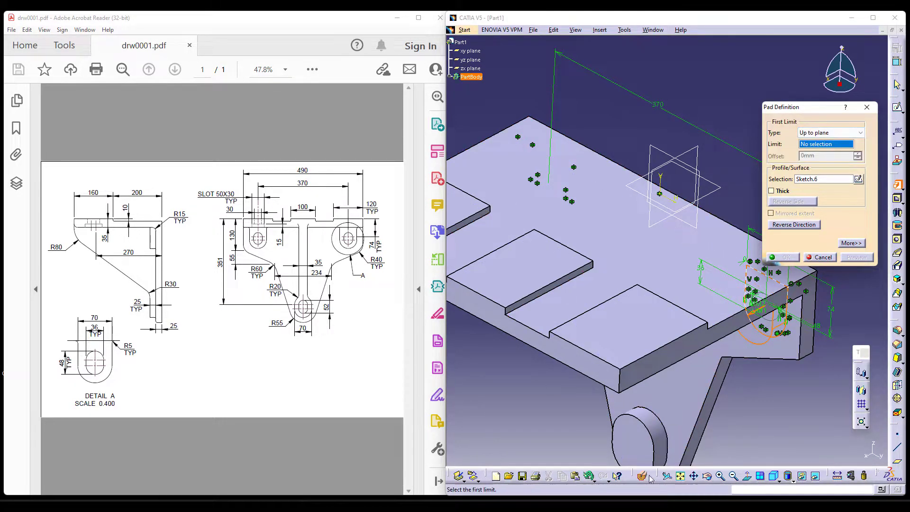
{"action": "left_click", "coordinate": [647, 450]}
{"action": "left_click", "coordinate": [782, 257]}
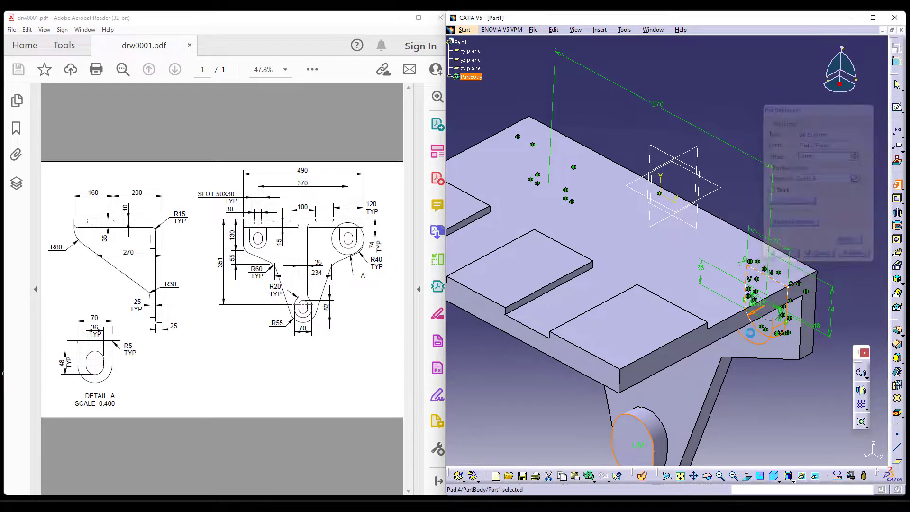
Mirror the upper U-shaped boss pad about the zx plane to the other side of the bracket.
{"action": "middle_click_drag", "start_coordinate": [699, 390], "coordinate": [686, 349]}
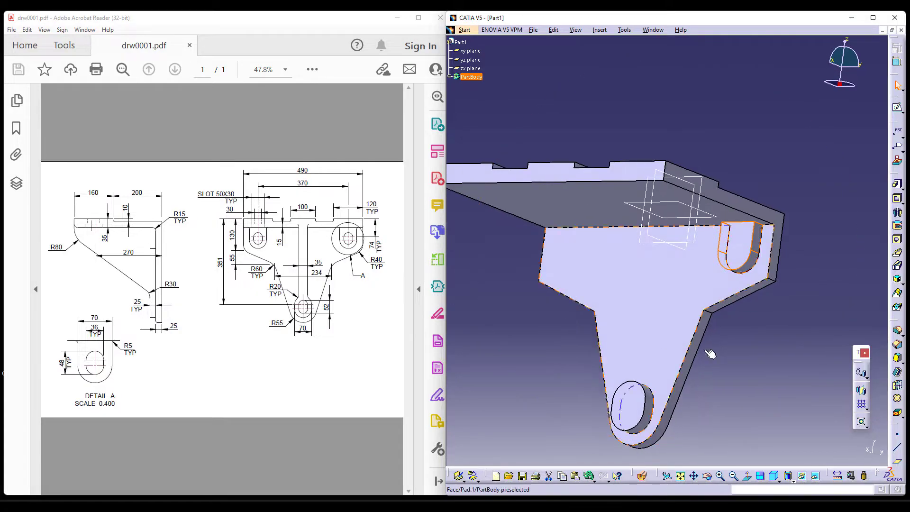
{"action": "left_click", "coordinate": [861, 390]}
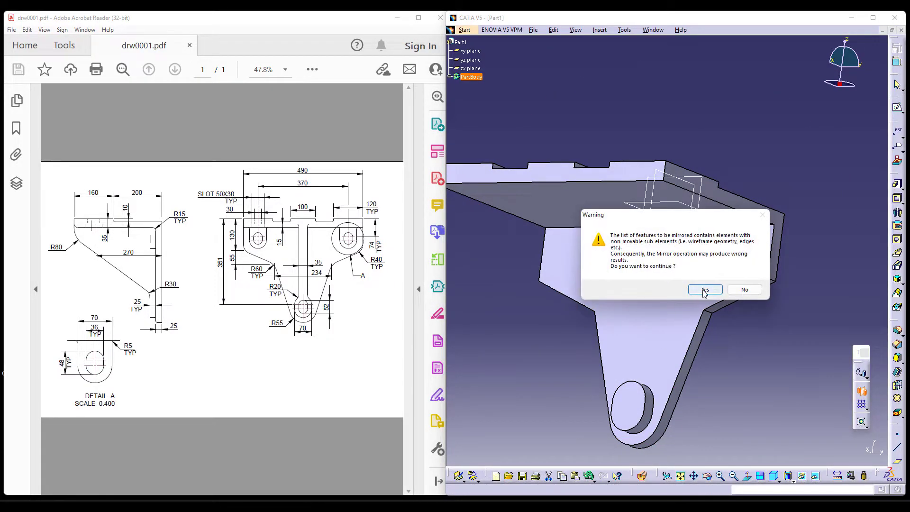
{"action": "left_click", "coordinate": [701, 290]}
{"action": "middle_click_drag", "start_coordinate": [689, 356], "coordinate": [666, 256]}
{"action": "left_click", "coordinate": [666, 254]}
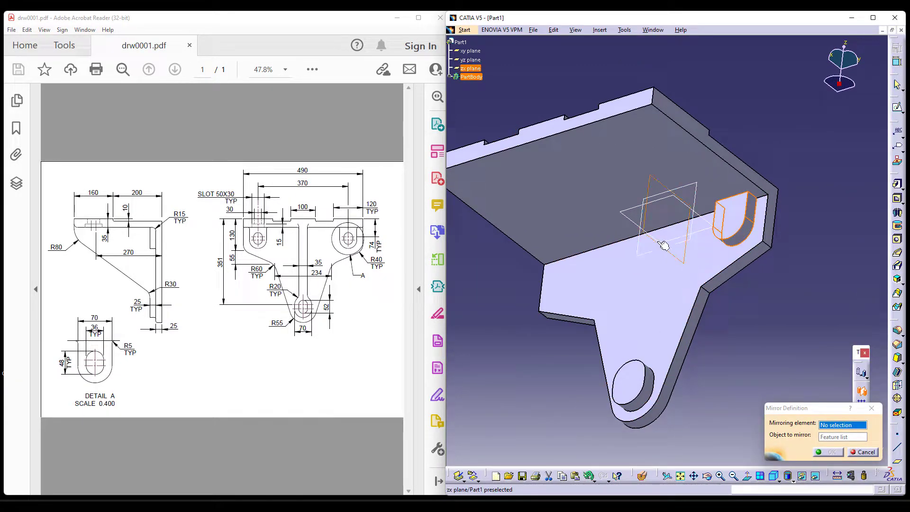
{"action": "left_click", "coordinate": [829, 453]}
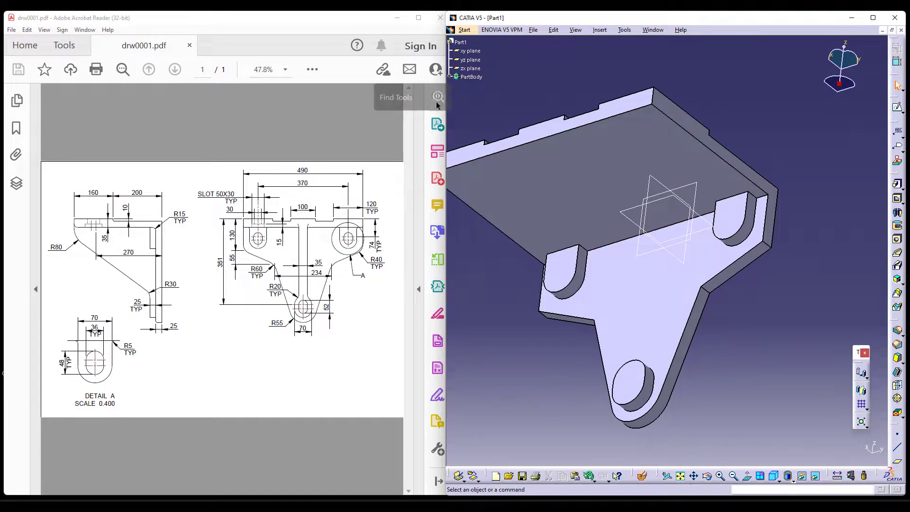
Set the lower boss's pad as the in-work object and fillet the inner edge between plate underside and vertical wall at 15 mm.
{"action": "left_click", "coordinate": [450, 81]}
{"action": "left_click", "coordinate": [450, 77]}
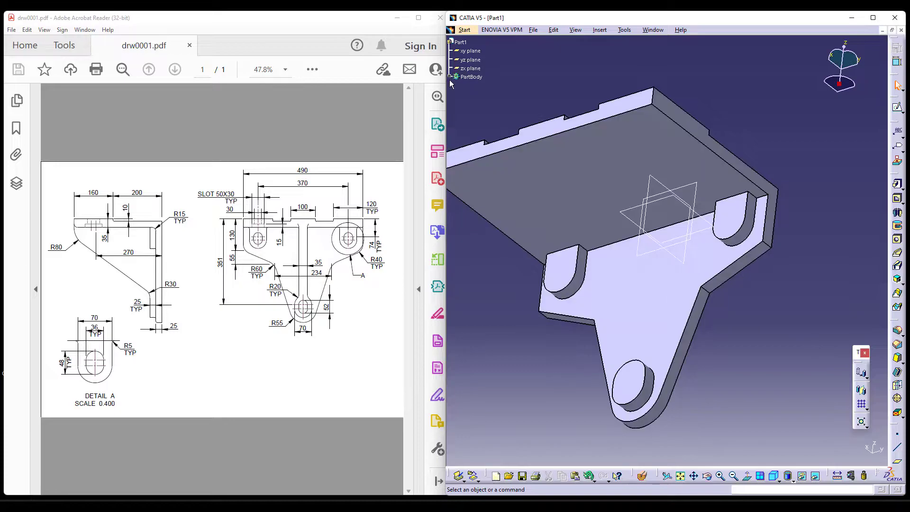
{"action": "left_click", "coordinate": [448, 75]}
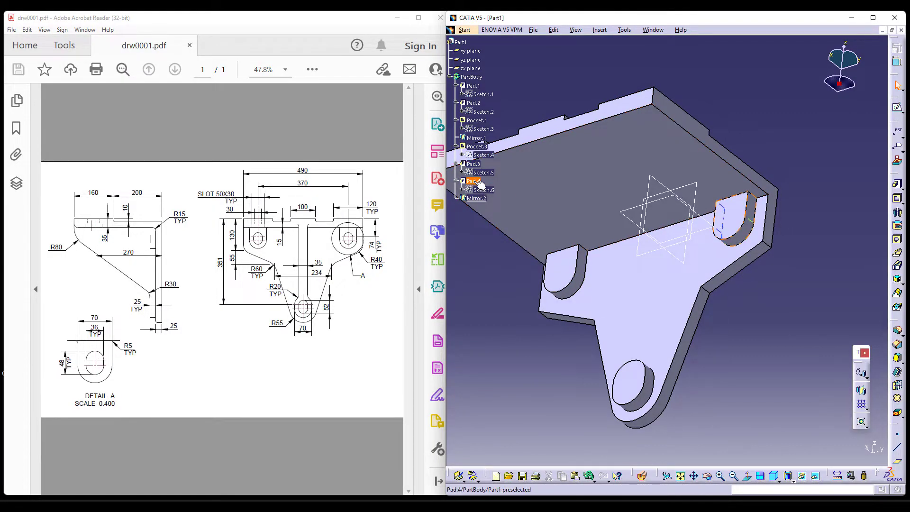
{"action": "right_click", "coordinate": [475, 165]}
{"action": "left_click", "coordinate": [497, 233]}
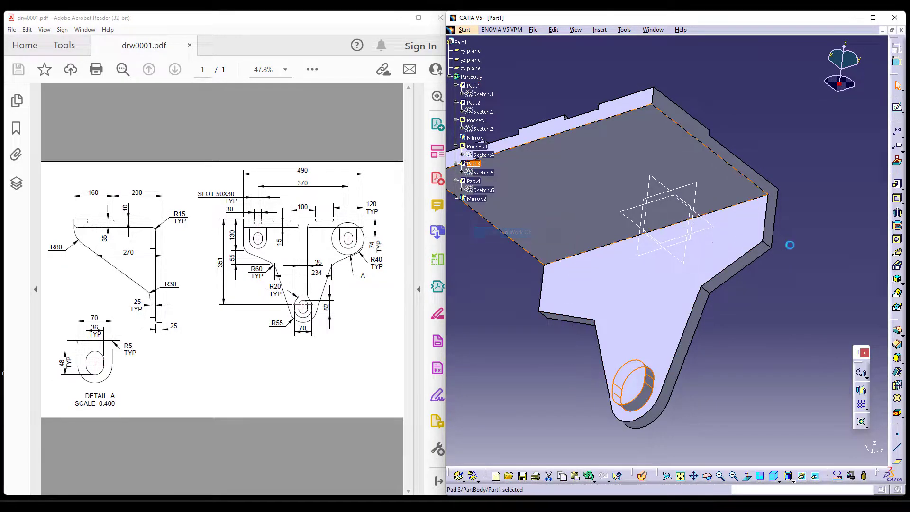
{"action": "left_click", "coordinate": [896, 330]}
{"action": "left_click", "coordinate": [732, 209]}
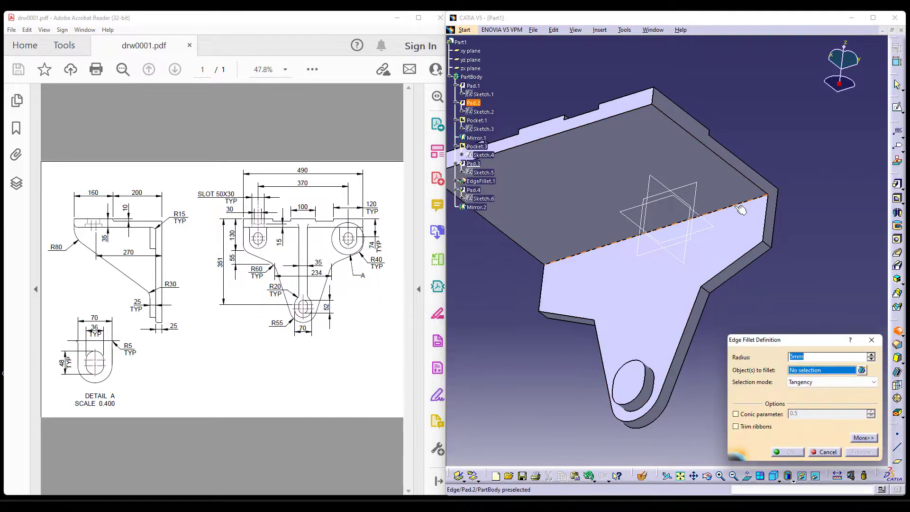
{"action": "key", "text": "Return"}
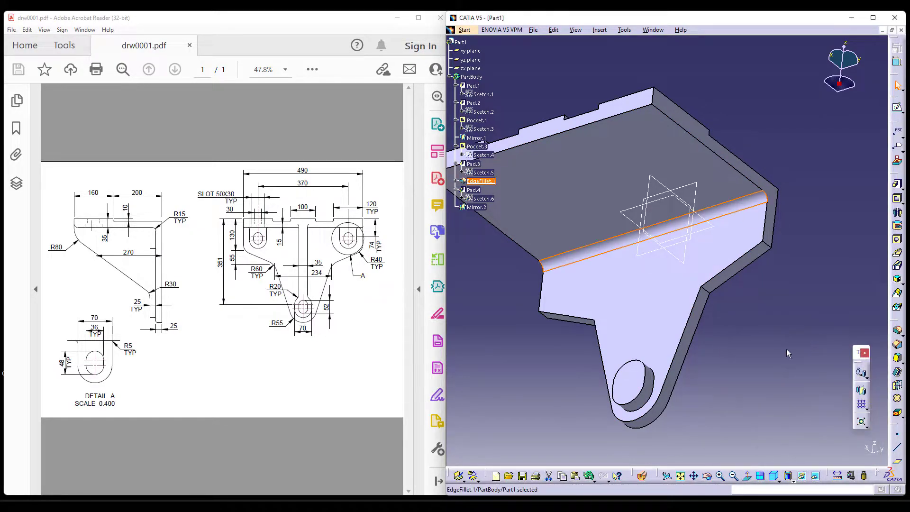
Set the mirror of the upper boss as the in-work object again.
{"action": "right_click", "coordinate": [474, 207]}
{"action": "left_click", "coordinate": [516, 273]}
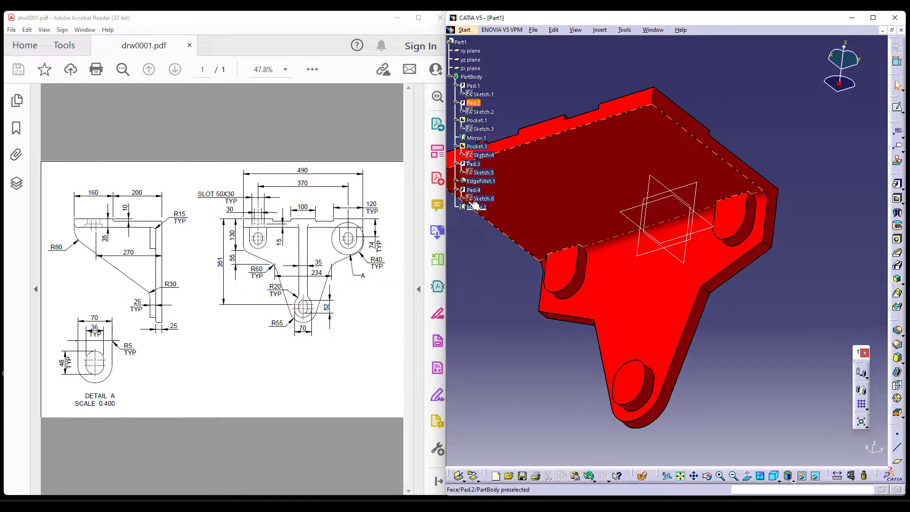
{"action": "left_click", "coordinate": [806, 357]}
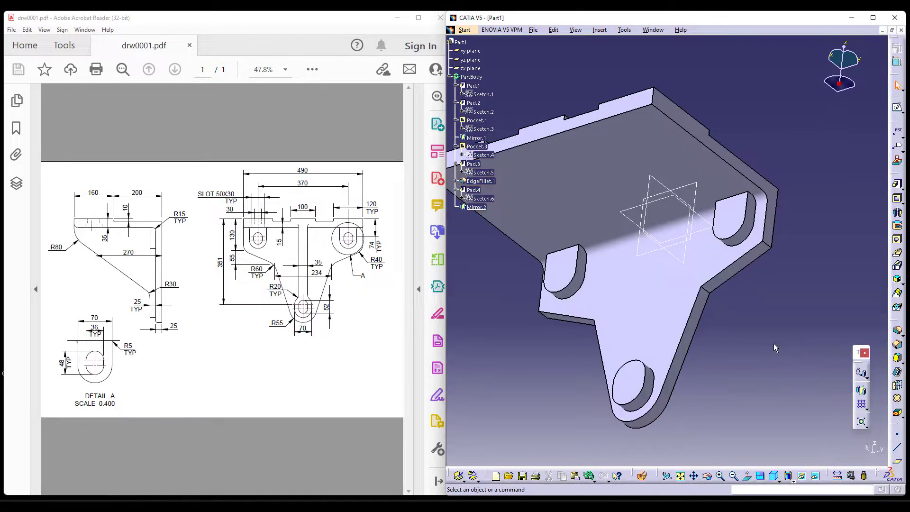
Start a Stiffener and create its profile sketch on the zx plane.
{"action": "middle_click_drag", "start_coordinate": [775, 251], "coordinate": [780, 259]}
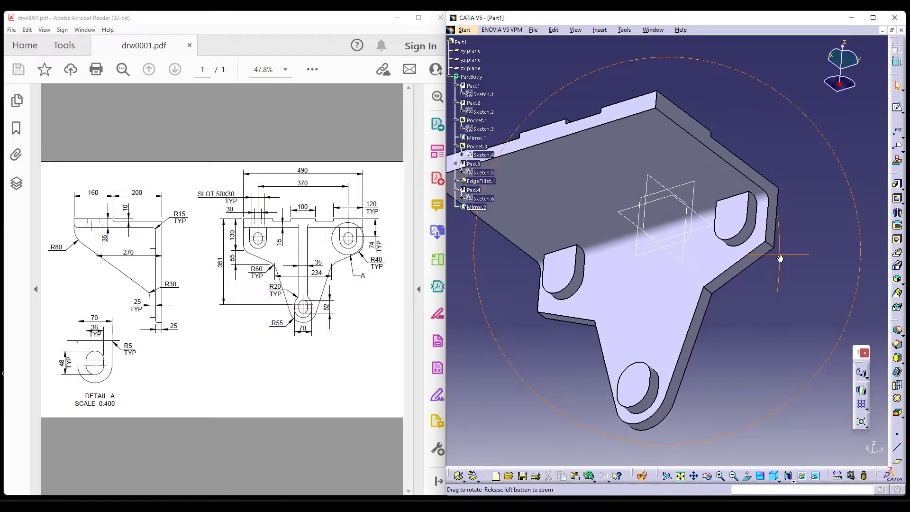
{"action": "middle_click_drag", "start_coordinate": [730, 310], "coordinate": [770, 320]}
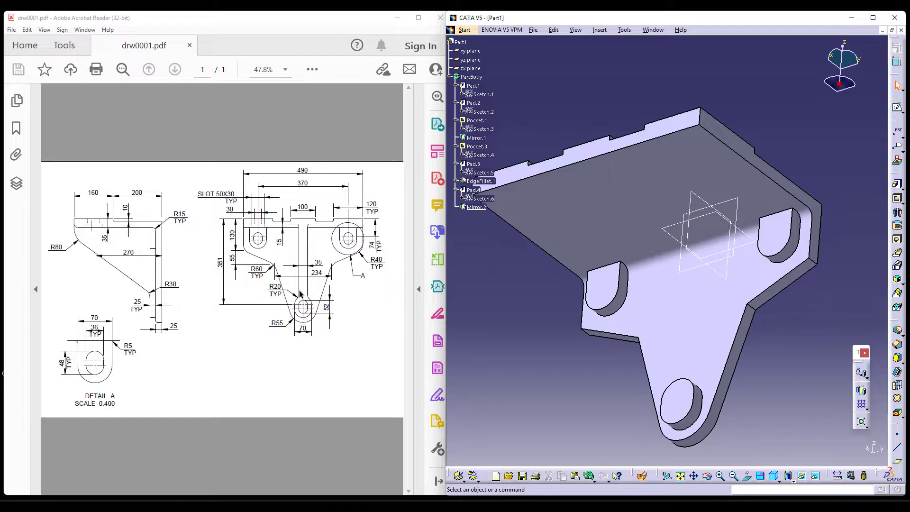
{"action": "left_click", "coordinate": [773, 476]}
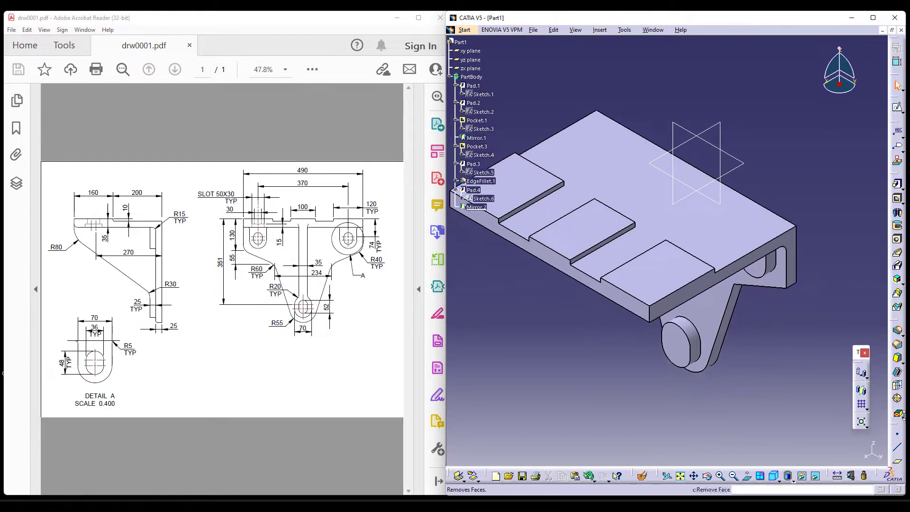
{"action": "left_click", "coordinate": [900, 415]}
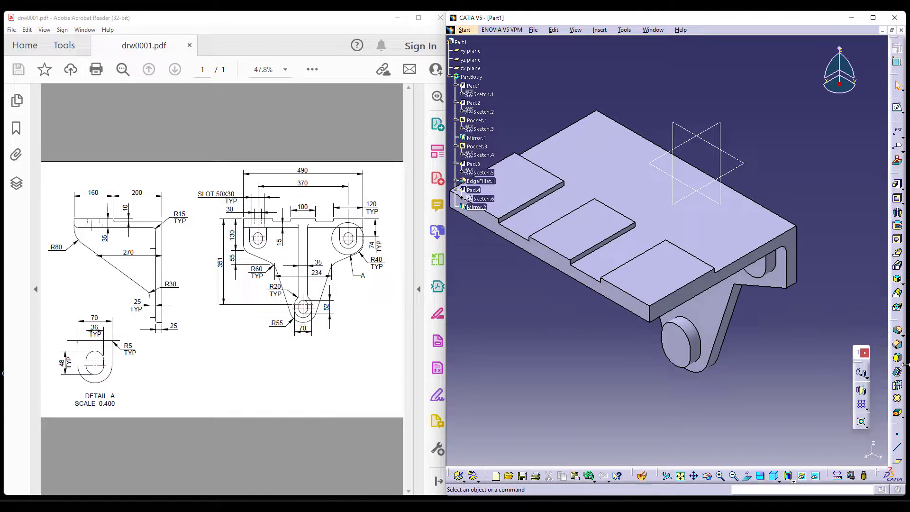
{"action": "left_click", "coordinate": [902, 284]}
{"action": "left_click", "coordinate": [887, 293]}
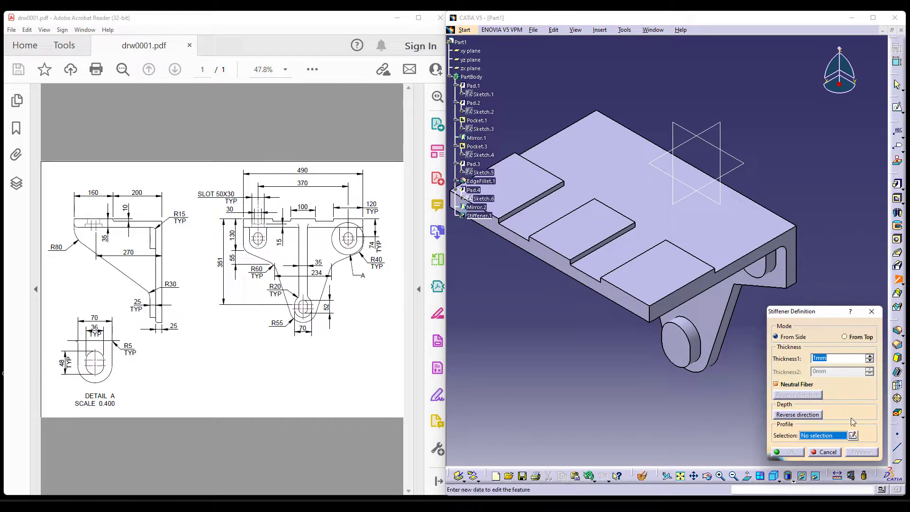
{"action": "left_click", "coordinate": [853, 436]}
{"action": "left_click", "coordinate": [708, 129]}
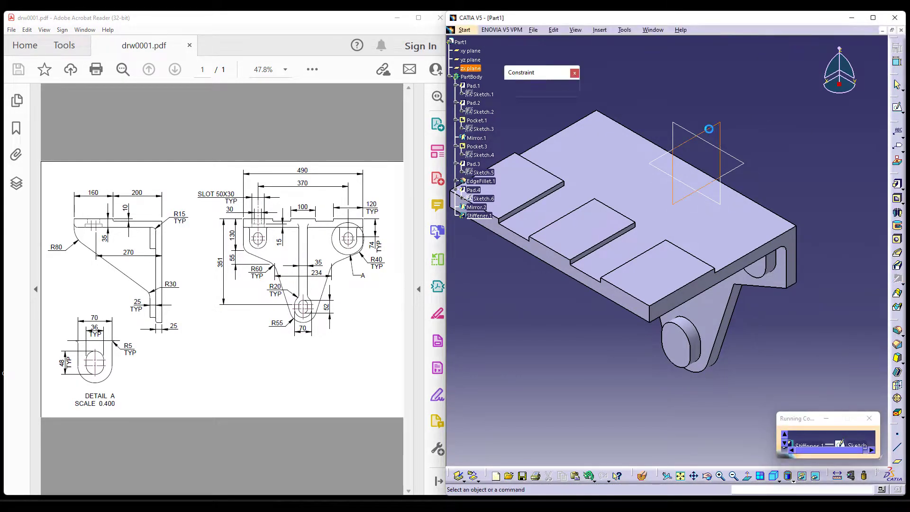
Project the plate's underside edge and the lower boss's front edge into the sketch as construction geometry.
{"action": "left_click", "coordinate": [715, 478]}
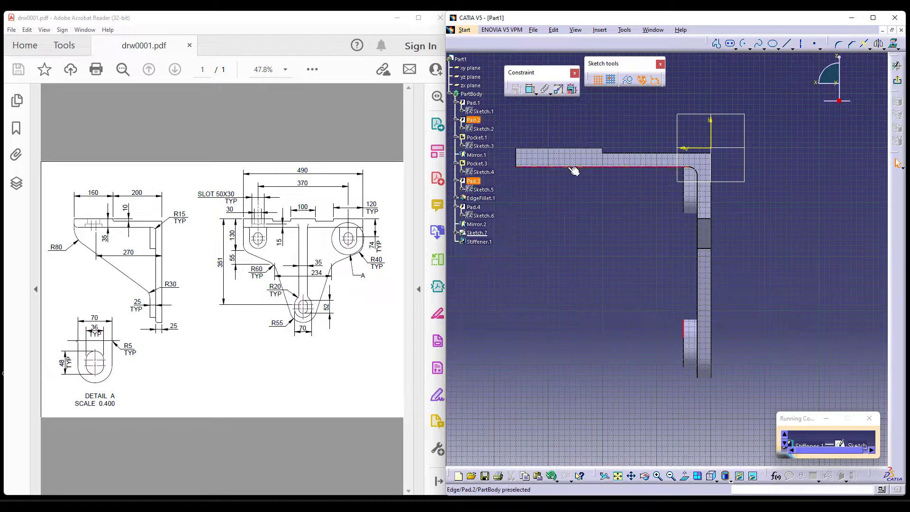
{"action": "left_click", "coordinate": [830, 44]}
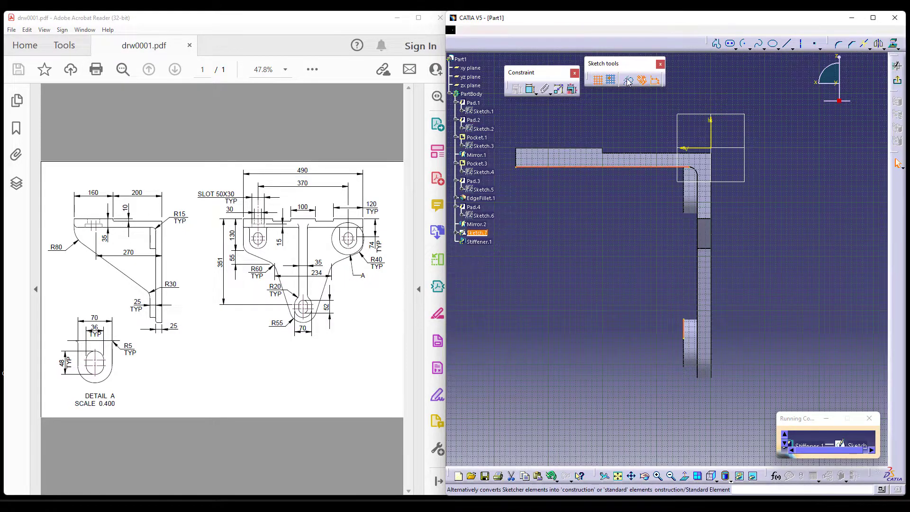
{"action": "middle_click_drag", "start_coordinate": [751, 335], "coordinate": [751, 332]}
Draw a three-point arc from the upper end of the lower boss's front edge and set its radius to 30 mm.
{"action": "left_click", "coordinate": [748, 45]}
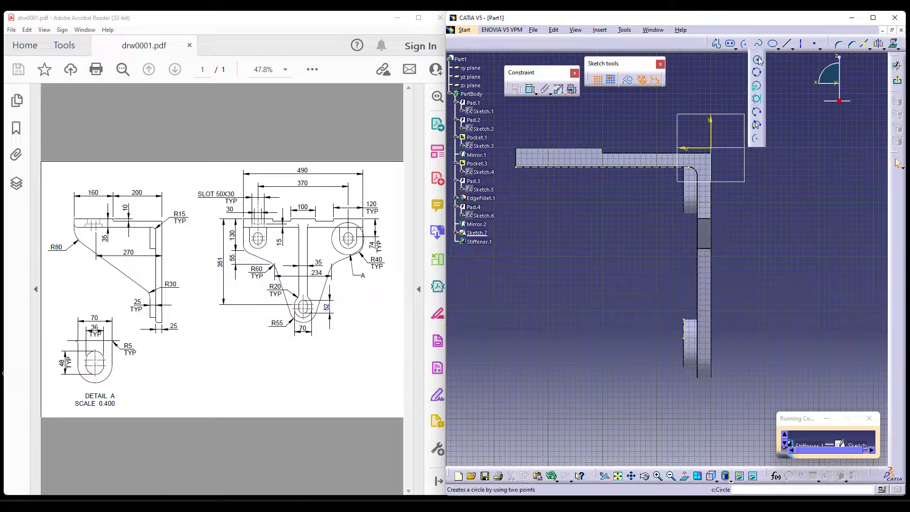
{"action": "left_click", "coordinate": [754, 139]}
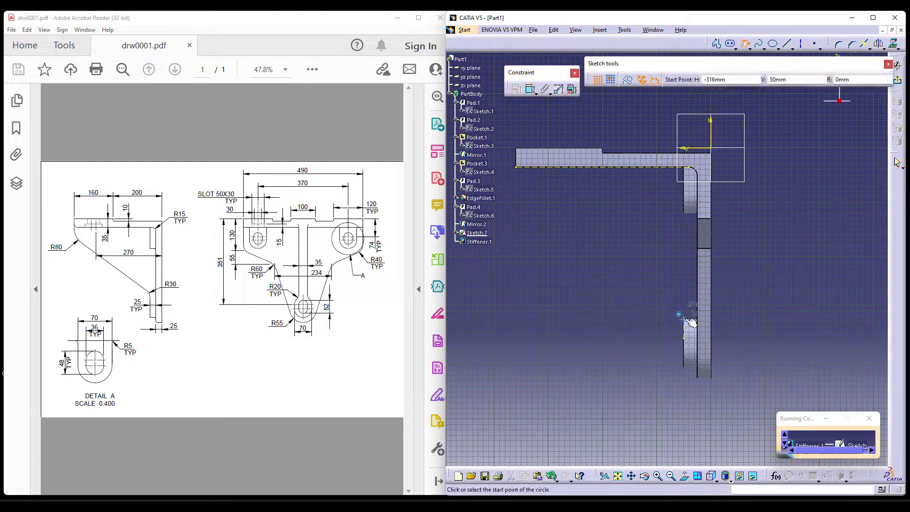
{"action": "left_click", "coordinate": [683, 318]}
{"action": "left_click", "coordinate": [678, 303]}
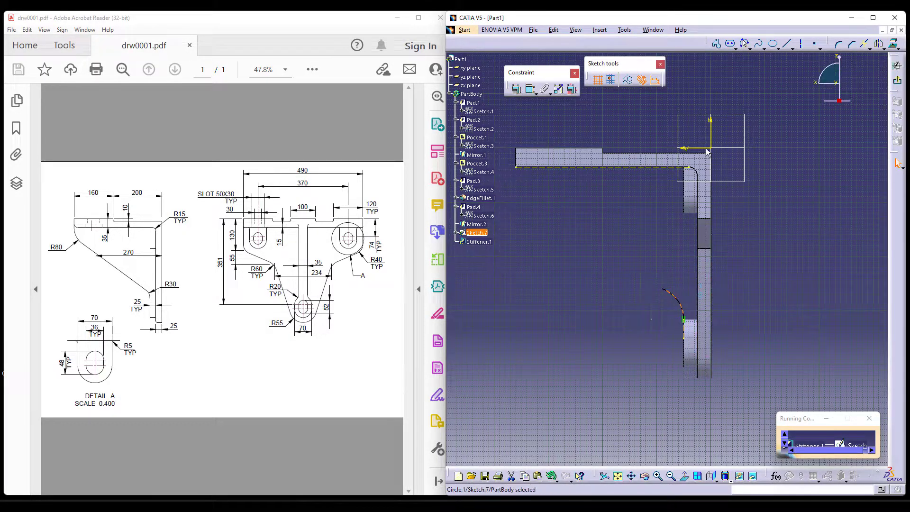
{"action": "left_click", "coordinate": [530, 90]}
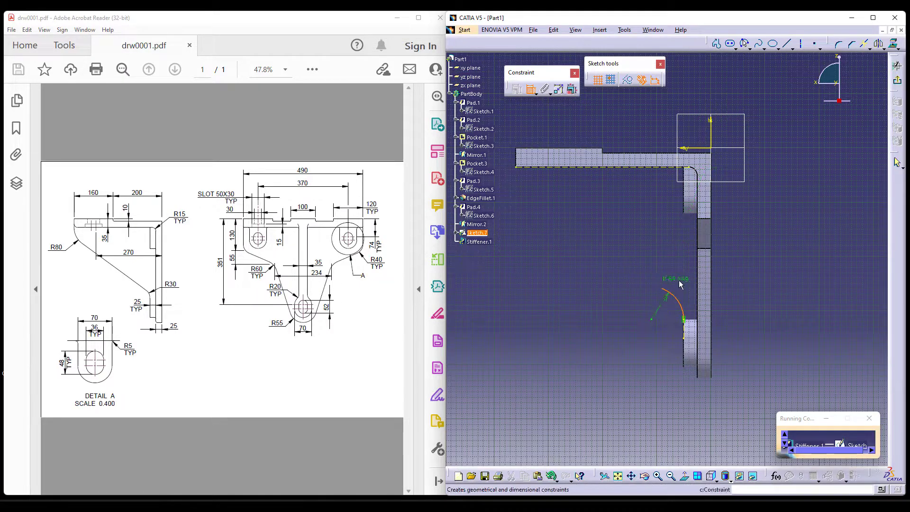
{"action": "double_click", "coordinate": [686, 281]}
{"action": "type", "text": "30"}
{"action": "key", "text": "Return"}
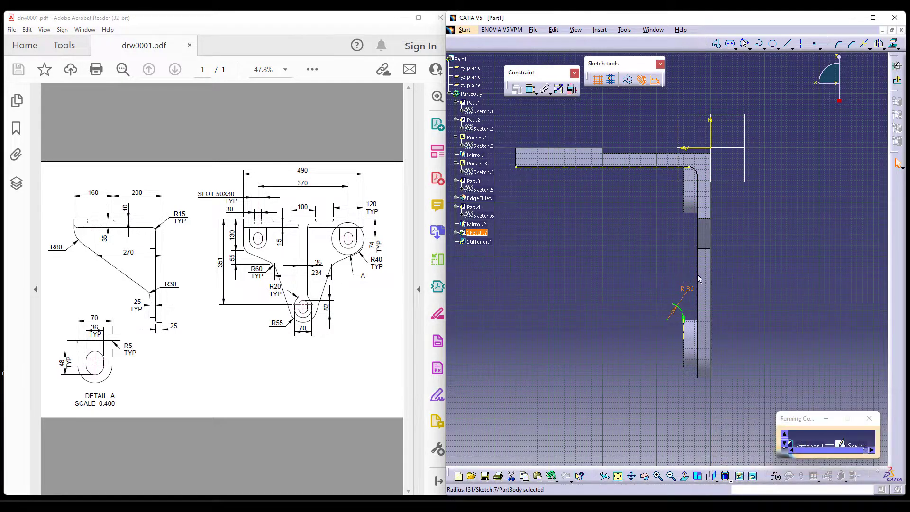
Draw a three-point arc down from the outer end of the plate's underside and make it tangent to the plate's end face.
{"action": "middle_click_drag", "start_coordinate": [569, 239], "coordinate": [610, 267]}
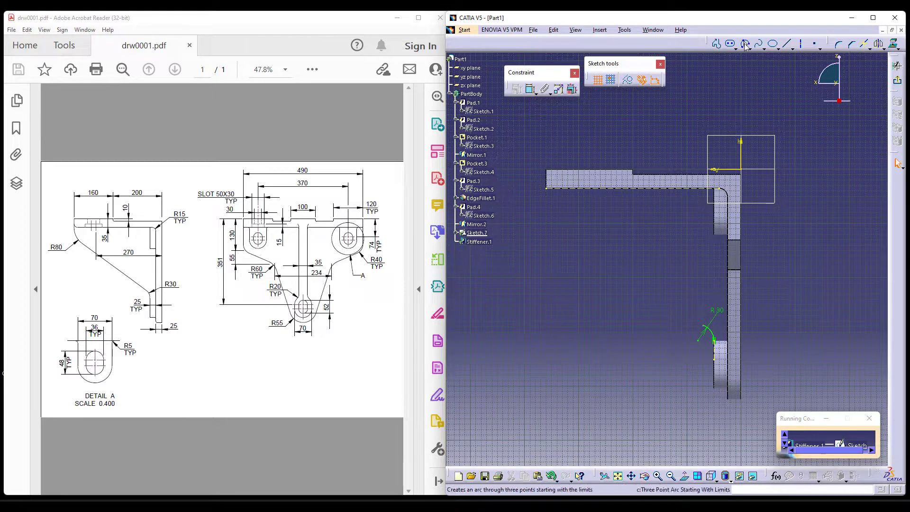
{"action": "left_click", "coordinate": [745, 44]}
{"action": "left_click", "coordinate": [546, 188]}
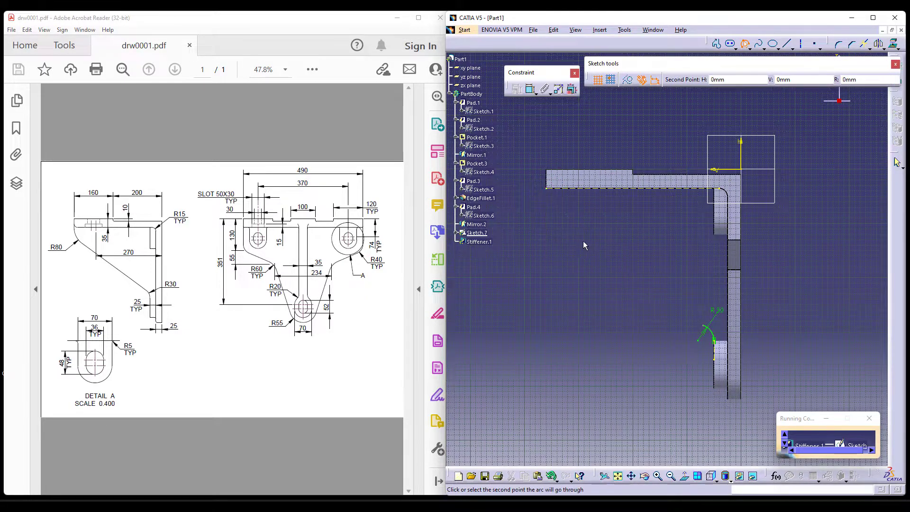
{"action": "left_click", "coordinate": [550, 212]}
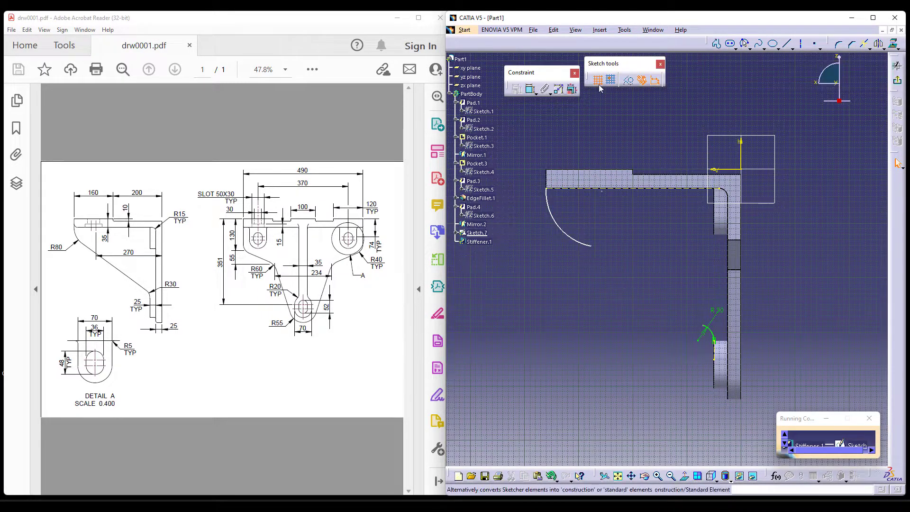
{"action": "left_click", "coordinate": [531, 88]}
{"action": "left_click", "coordinate": [548, 209]}
{"action": "left_click", "coordinate": [548, 180]}
{"action": "right_click", "coordinate": [541, 139]}
{"action": "left_click", "coordinate": [577, 183]}
Set the radius of the arc under the plate's outer end to 80 mm.
{"action": "left_click", "coordinate": [560, 220]}
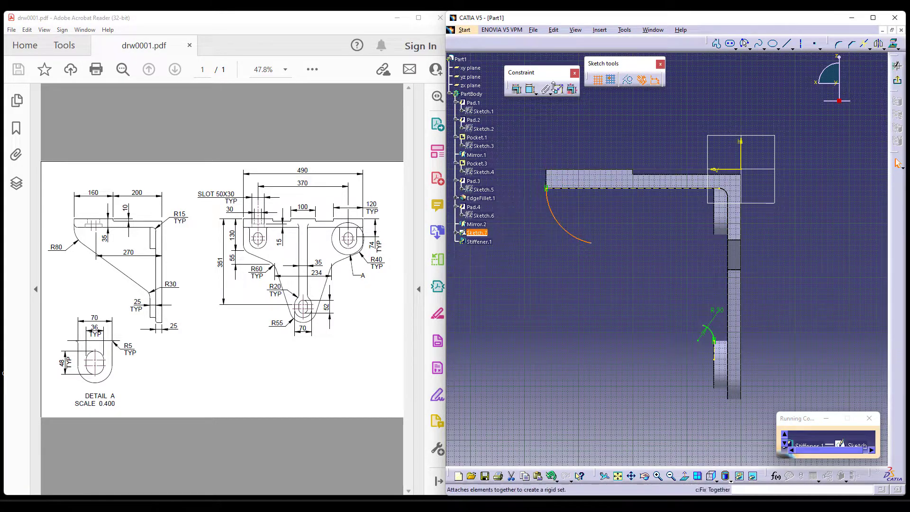
{"action": "left_click", "coordinate": [530, 88]}
{"action": "left_click", "coordinate": [533, 246]}
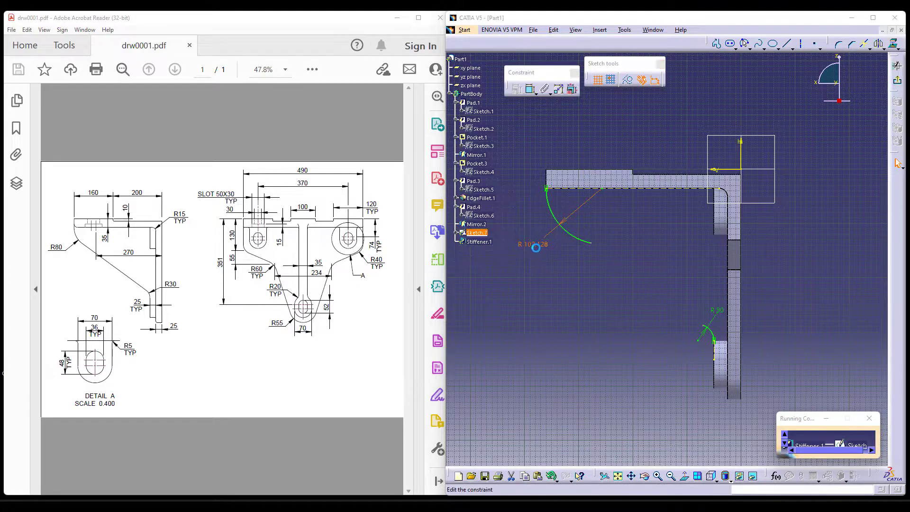
{"action": "double_click", "coordinate": [534, 245]}
{"action": "type", "text": "80"}
{"action": "key", "text": "Return"}
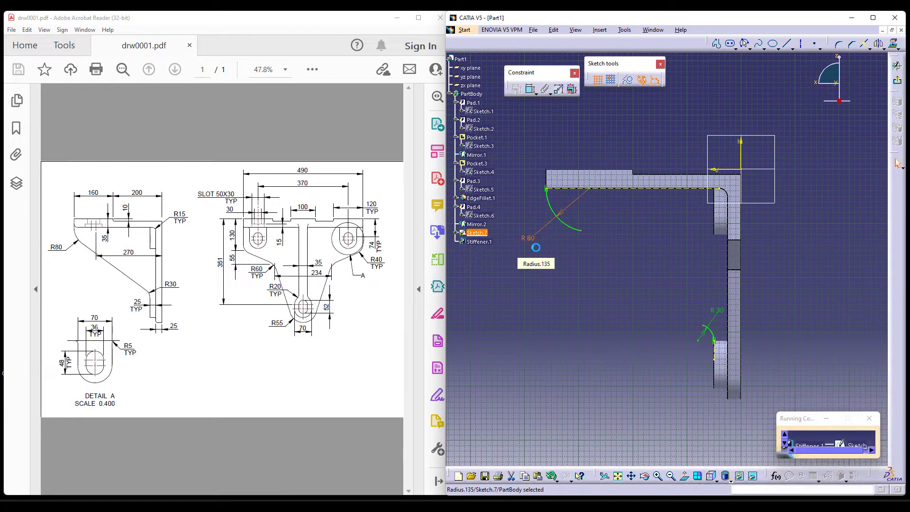
Draw a sloping line joining the free ends of the 80 mm and 30 mm arcs.
{"action": "left_click", "coordinate": [716, 43]}
{"action": "left_click", "coordinate": [583, 228]}
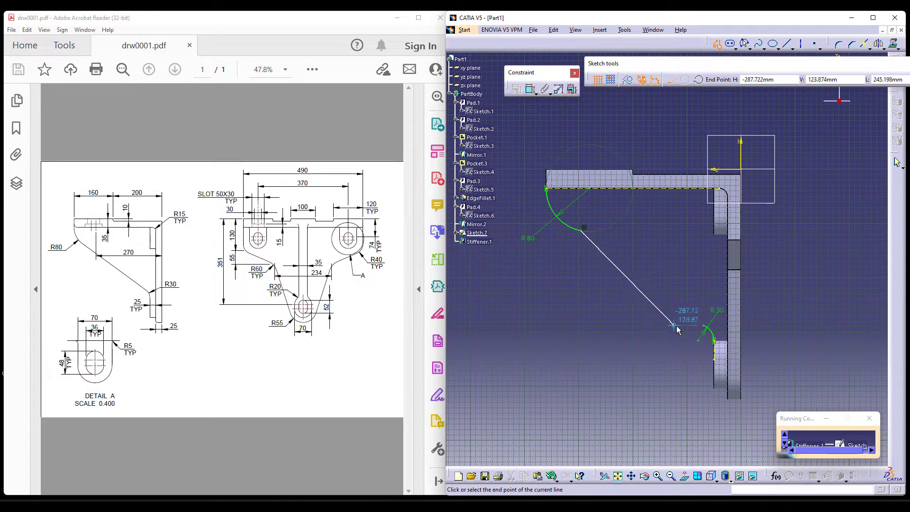
{"action": "left_click", "coordinate": [704, 326]}
{"action": "key", "text": "Escape"}
{"action": "left_click", "coordinate": [824, 158]}
Constrain the sloping line tangent to both the 80 mm and 30 mm arcs.
{"action": "left_click", "coordinate": [529, 88]}
{"action": "left_click", "coordinate": [607, 248]}
{"action": "right_click", "coordinate": [611, 225]}
{"action": "left_click", "coordinate": [650, 256]}
{"action": "middle_click_drag", "start_coordinate": [680, 261], "coordinate": [652, 198]}
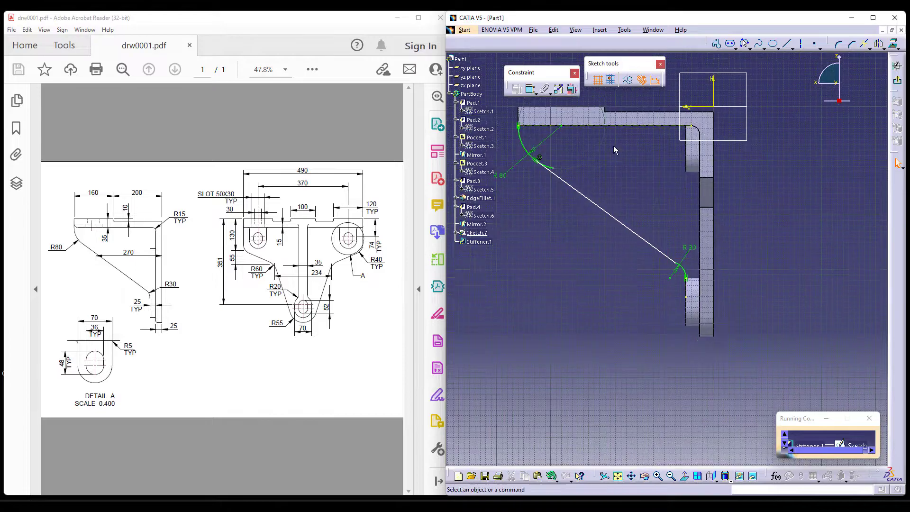
{"action": "right_click", "coordinate": [663, 250]}
{"action": "left_click", "coordinate": [683, 245]}
Trim away the end of the 80 mm arc that extends past the sloping line.
{"action": "mouse_move", "coordinate": [574, 237]}
{"action": "middle_mouse_down"}
{"action": "mouse_move", "coordinate": [637, 344]}
{"action": "mouse_move", "coordinate": [639, 268]}
{"action": "middle_mouse_up"}
{"action": "mouse_move", "coordinate": [640, 267]}
{"action": "middle_mouse_down"}
{"action": "mouse_move", "coordinate": [771, 256]}
{"action": "mouse_move", "coordinate": [870, 208]}
{"action": "middle_mouse_up"}
{"action": "left_click", "coordinate": [869, 48]}
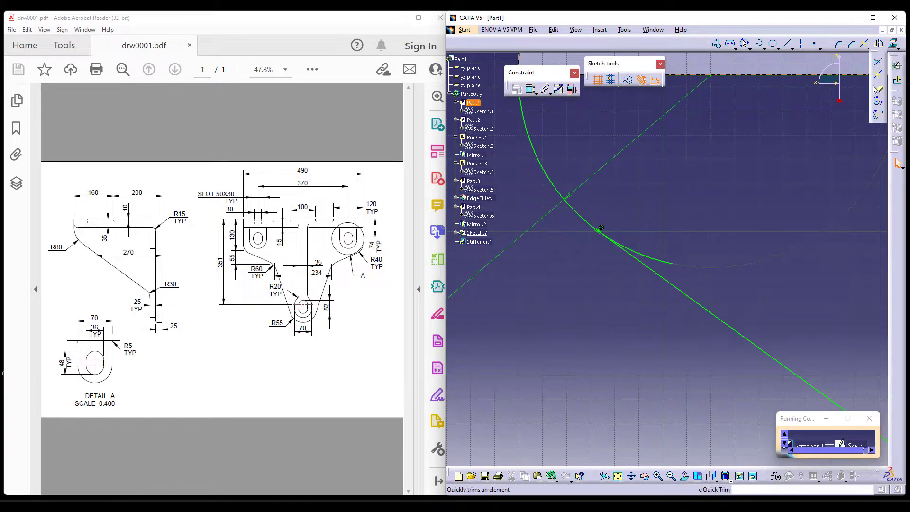
{"action": "left_click", "coordinate": [875, 89]}
{"action": "left_click", "coordinate": [664, 262]}
Finish the rib profile sketch and return to the stiffener definition.
{"action": "mouse_move", "coordinate": [650, 204]}
{"action": "middle_mouse_down"}
{"action": "mouse_move", "coordinate": [716, 280]}
{"action": "mouse_move", "coordinate": [653, 264]}
{"action": "middle_mouse_up"}
{"action": "left_click", "coordinate": [897, 81]}
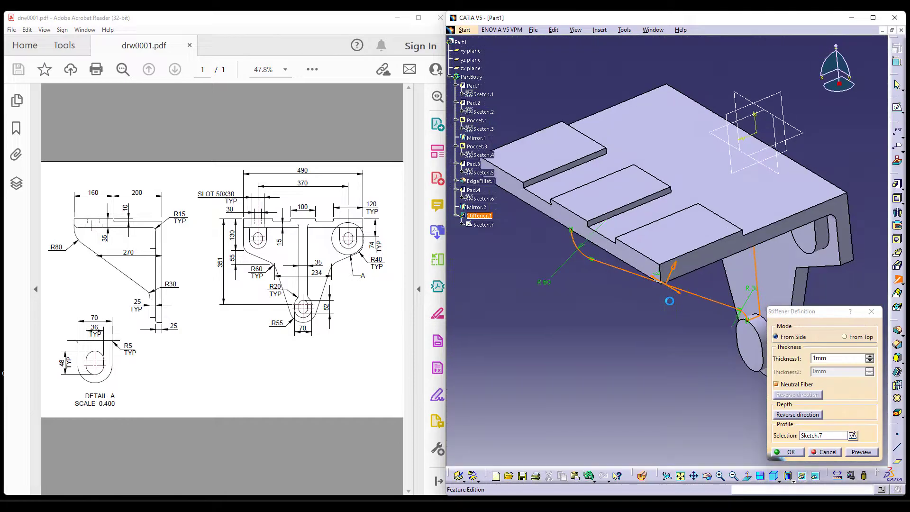
{"action": "middle_click_drag", "start_coordinate": [646, 347], "coordinate": [749, 199]}
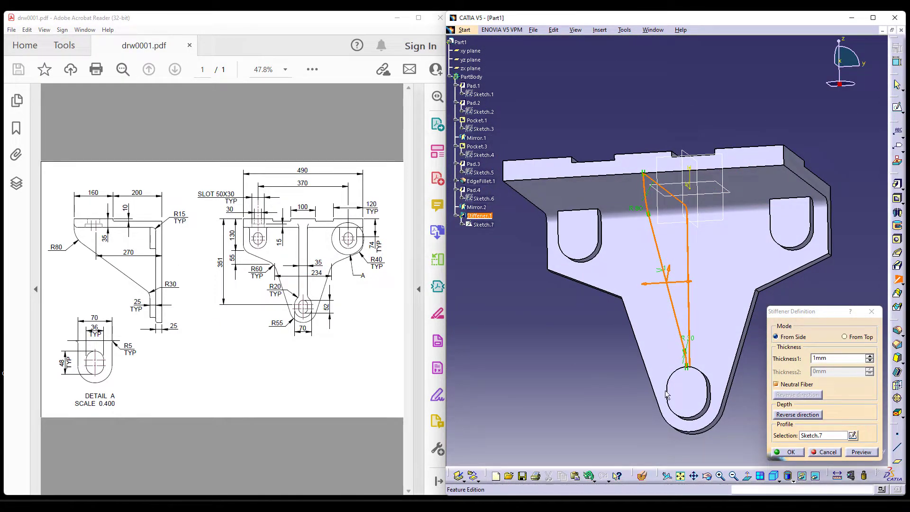
Set the stiffener thickness to 35 mm and create the central rib from the sketched profile.
{"action": "double_click", "coordinate": [816, 357]}
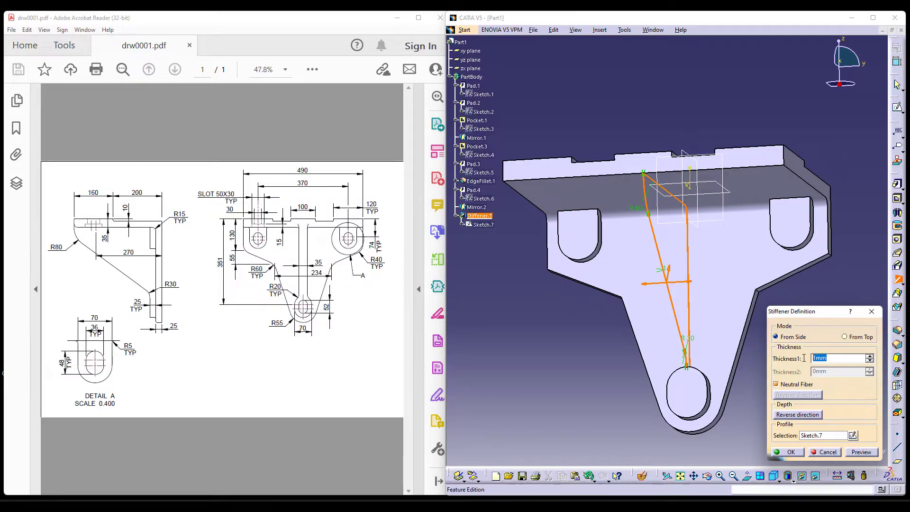
{"action": "left_click", "coordinate": [655, 452]}
{"action": "left_click", "coordinate": [789, 451]}
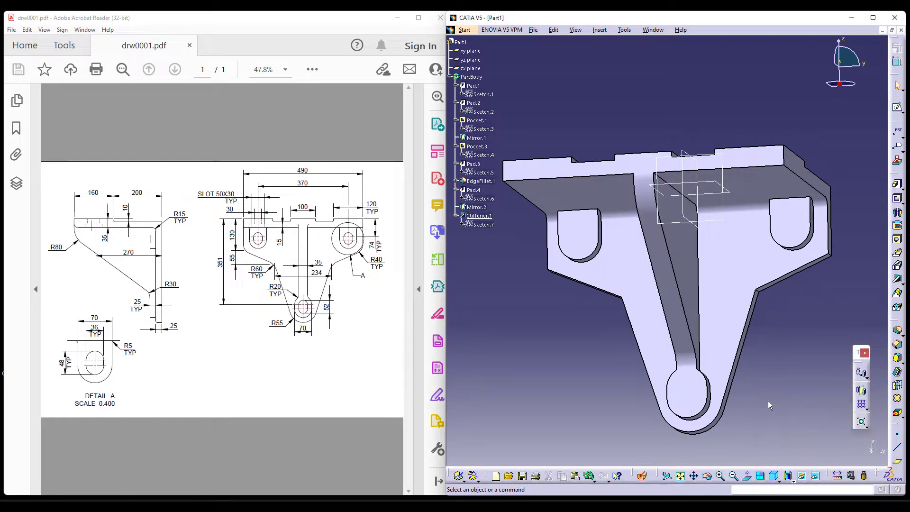
Start a pocket and open a new sketch for it on the front face of the lower boss.
{"action": "middle_click_drag", "start_coordinate": [630, 341], "coordinate": [561, 330]}
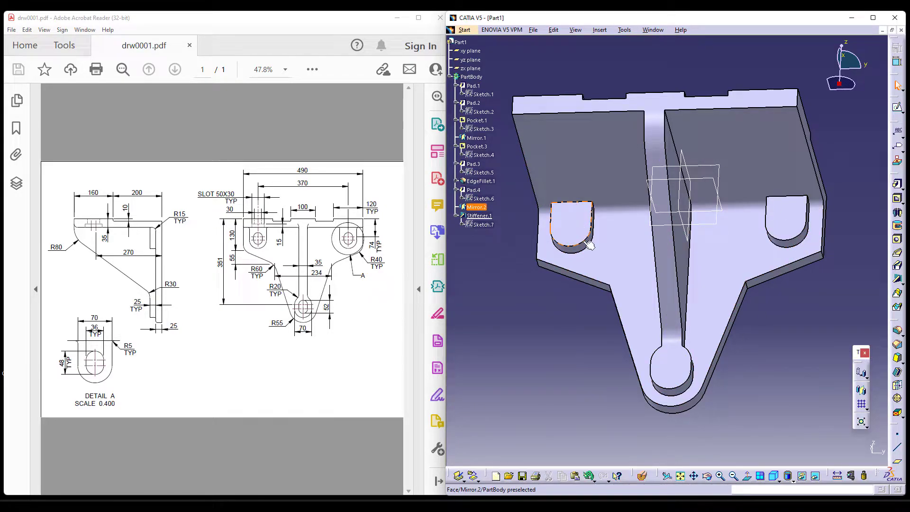
{"action": "left_click", "coordinate": [898, 199]}
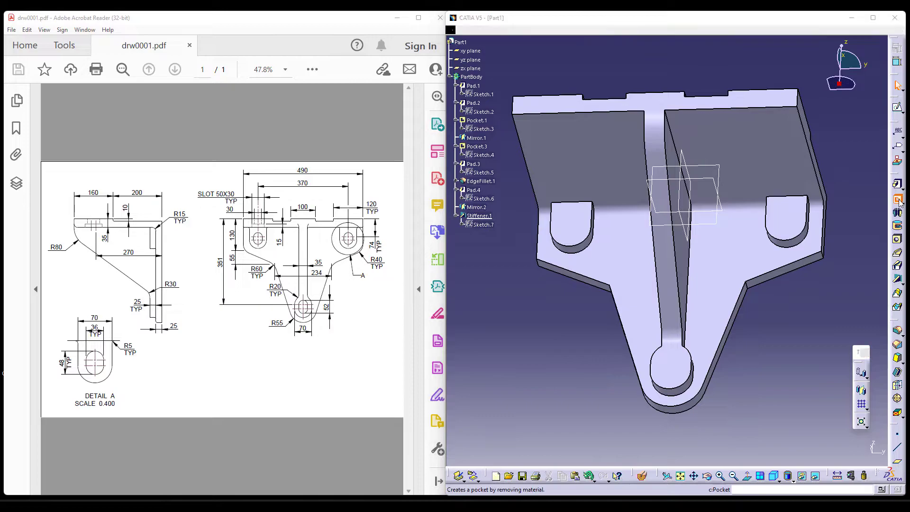
{"action": "left_click", "coordinate": [858, 179]}
{"action": "left_click", "coordinate": [661, 366]}
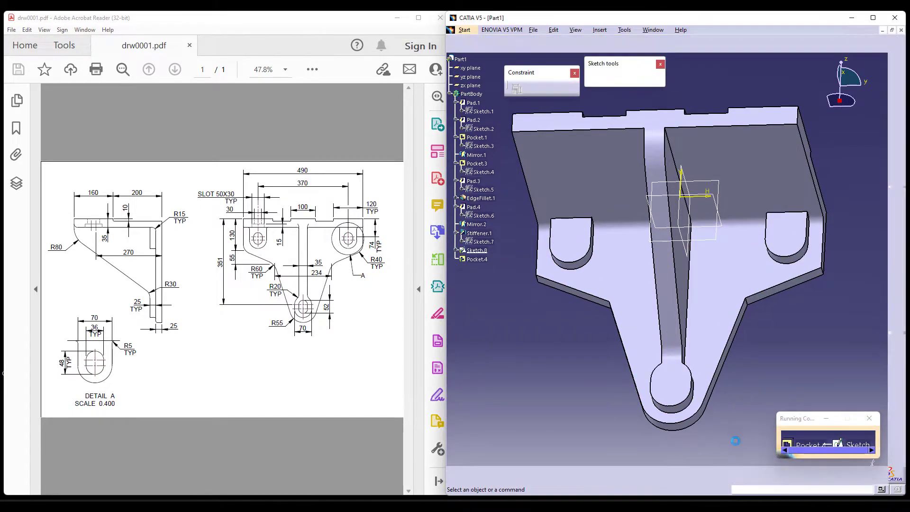
{"action": "middle_click_drag", "start_coordinate": [719, 421], "coordinate": [665, 308]}
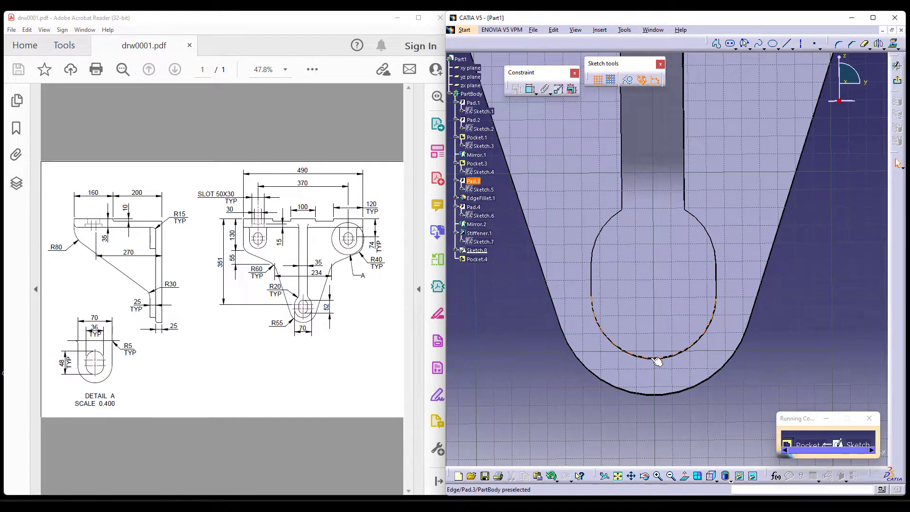
Draw a vertical elongated hole inside the outline of the lower boss.
{"action": "left_click", "coordinate": [730, 44]}
{"action": "left_click", "coordinate": [652, 240]}
{"action": "left_click", "coordinate": [730, 45]}
{"action": "left_click", "coordinate": [730, 45]}
{"action": "left_click", "coordinate": [656, 246]}
{"action": "left_click", "coordinate": [661, 319]}
{"action": "left_click", "coordinate": [678, 303]}
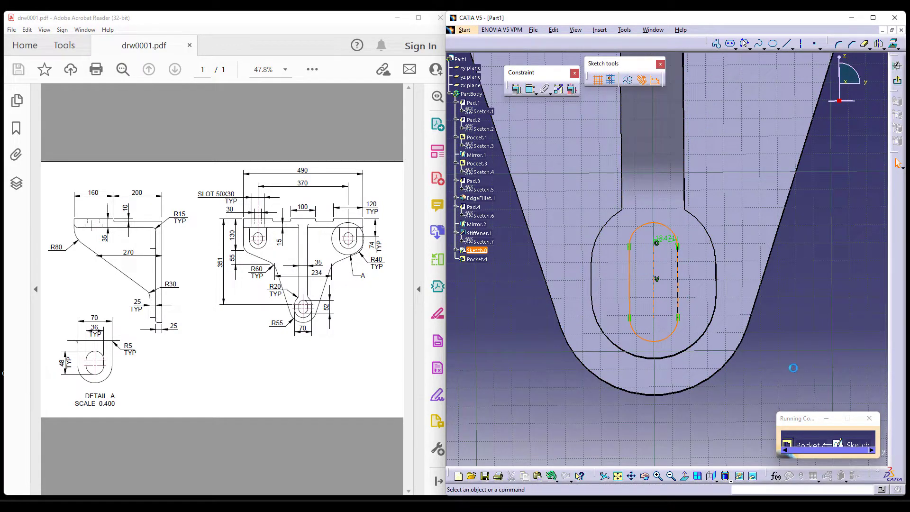
Constrain the elongated hole's lower arc concentric with the lower boss's bottom arc.
{"action": "left_click", "coordinate": [531, 92]}
{"action": "left_click", "coordinate": [669, 335]}
{"action": "left_click", "coordinate": [696, 345]}
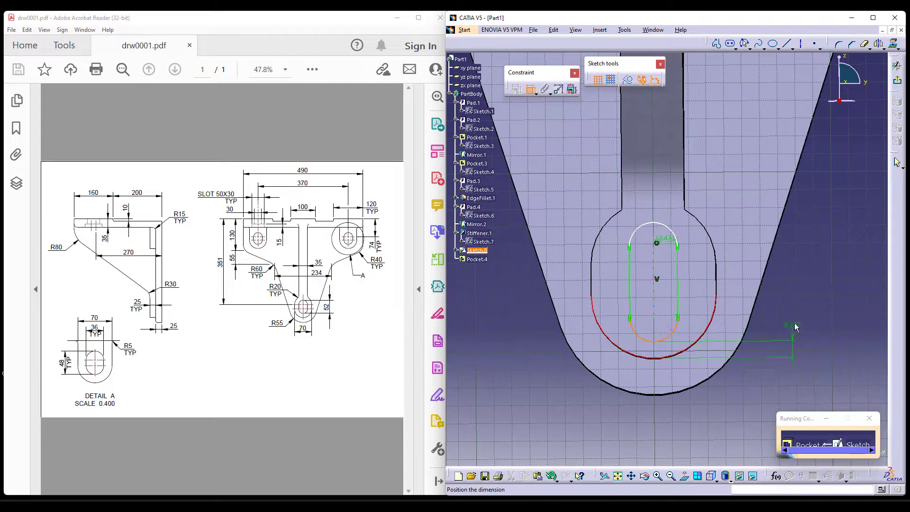
{"action": "right_click", "coordinate": [794, 324]}
{"action": "left_click", "coordinate": [828, 405]}
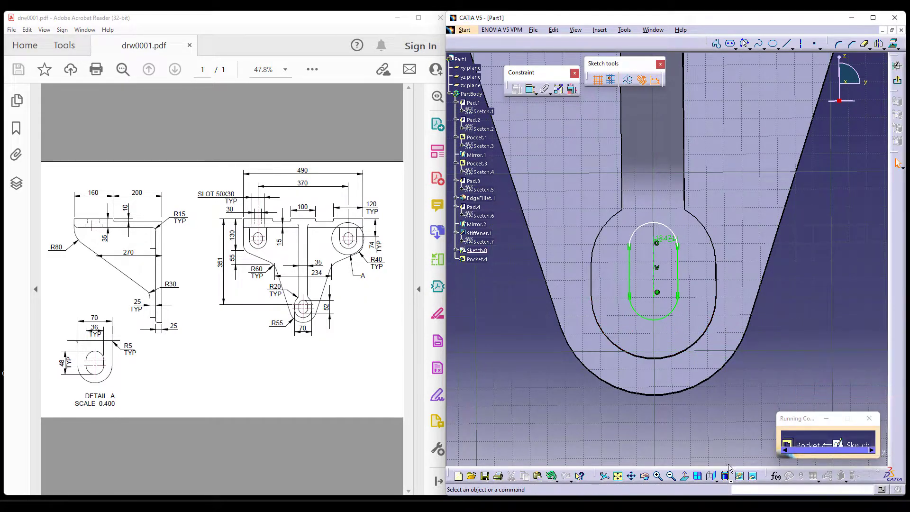
Constrain the elongated hole's upper arc concentric with the lower boss's top arc.
{"action": "left_click", "coordinate": [711, 476]}
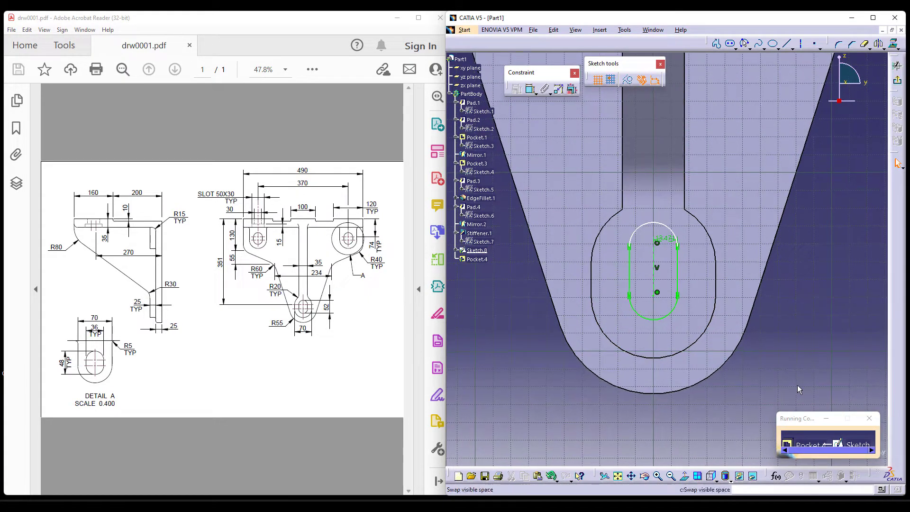
{"action": "middle_click_drag", "start_coordinate": [821, 314], "coordinate": [814, 333]}
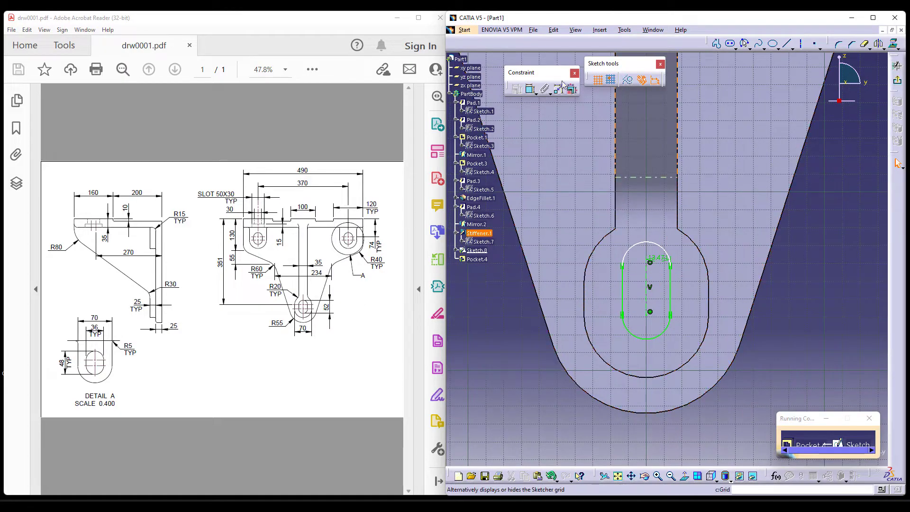
{"action": "left_click", "coordinate": [528, 90]}
{"action": "left_click", "coordinate": [663, 249]}
{"action": "left_click", "coordinate": [706, 244]}
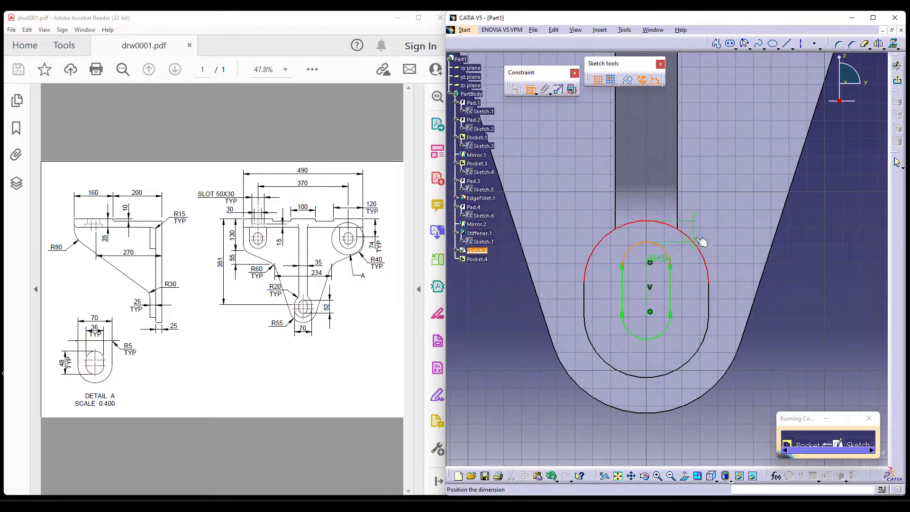
{"action": "right_click", "coordinate": [789, 213]}
{"action": "left_click", "coordinate": [819, 280]}
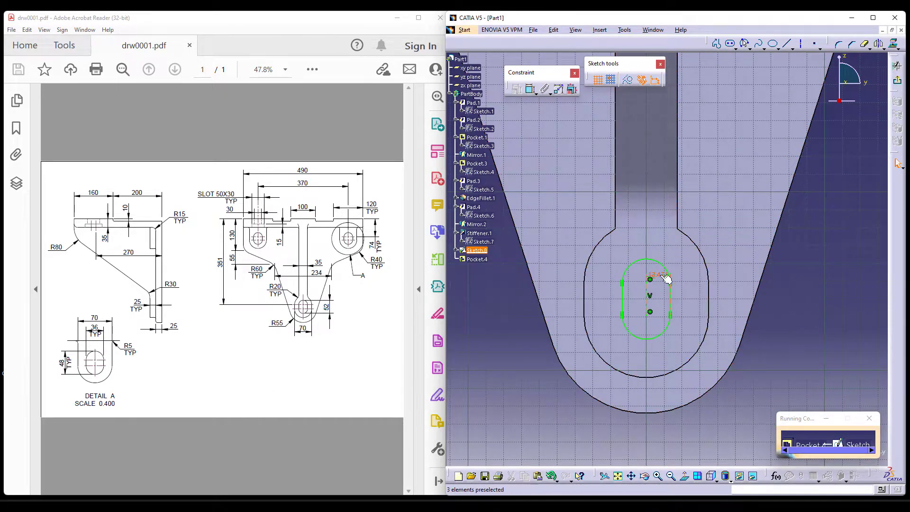
Delete the elongated hole's radius dimension and set the distance between its two straight sides to 36 mm.
{"action": "left_click", "coordinate": [757, 381]}
{"action": "left_click", "coordinate": [531, 89]}
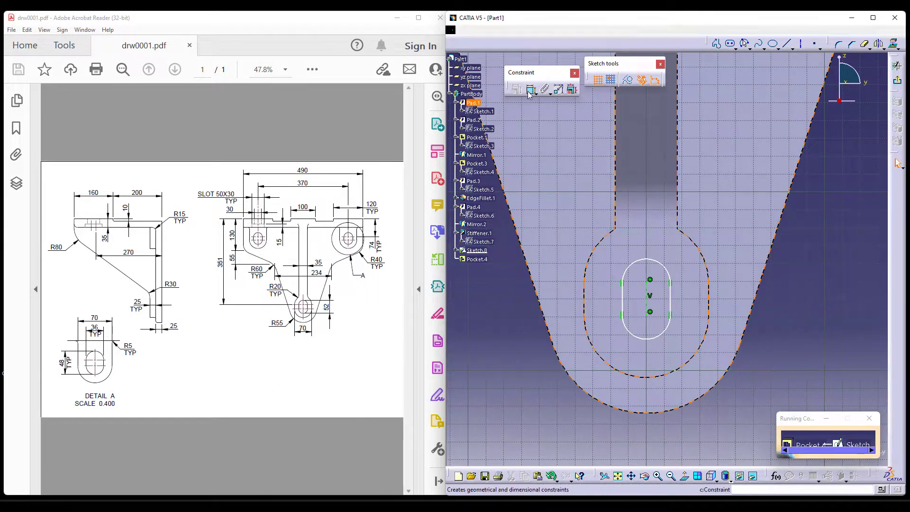
{"action": "left_click", "coordinate": [622, 299]}
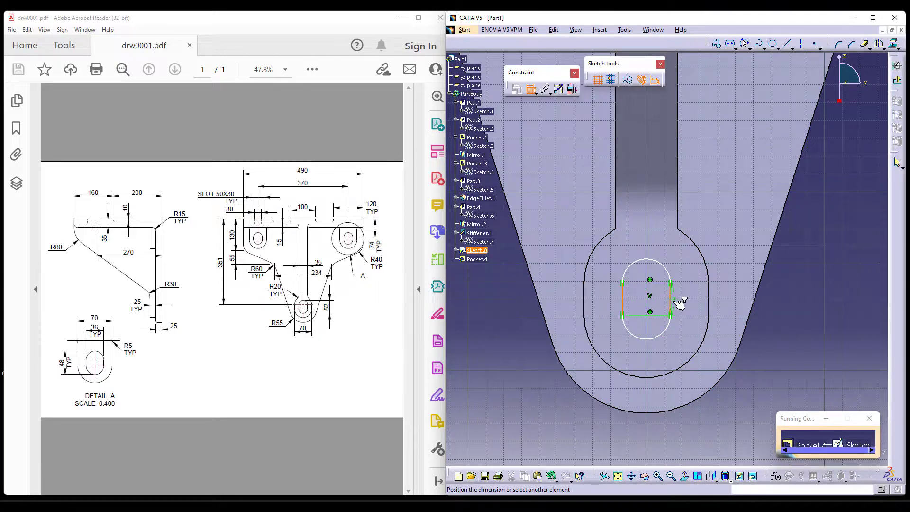
{"action": "left_click", "coordinate": [633, 428]}
{"action": "double_click", "coordinate": [636, 427]}
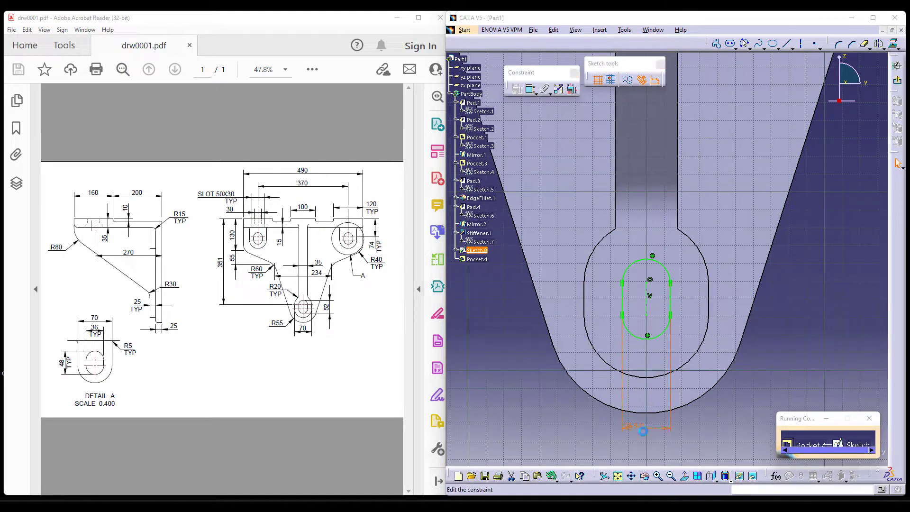
{"action": "type", "text": "36"}
{"action": "key", "text": "Return"}
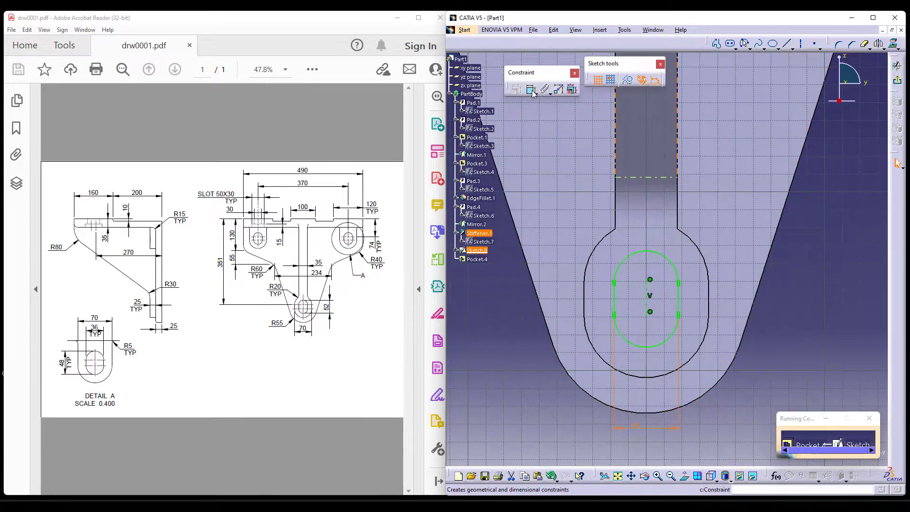
Finish the sketch and cut the slot through the lower boss with an Up to last pocket.
{"action": "left_click", "coordinate": [530, 90]}
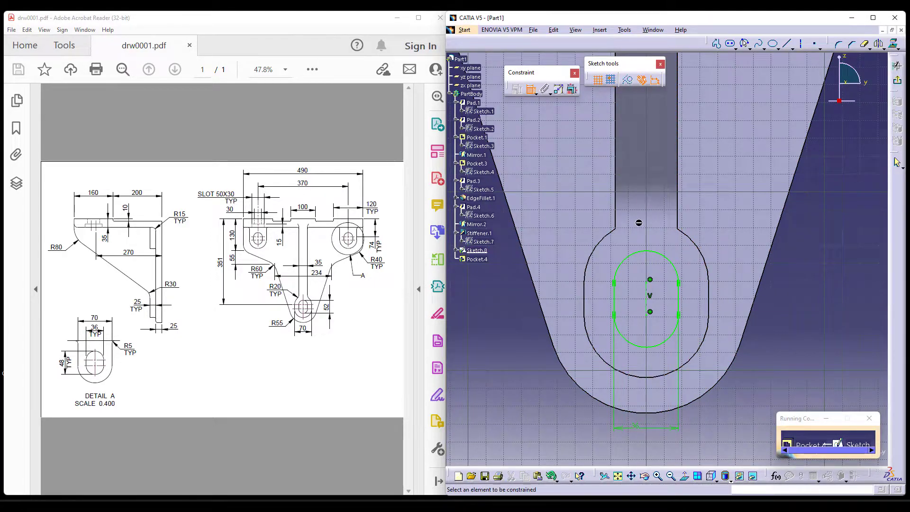
{"action": "left_click", "coordinate": [897, 80]}
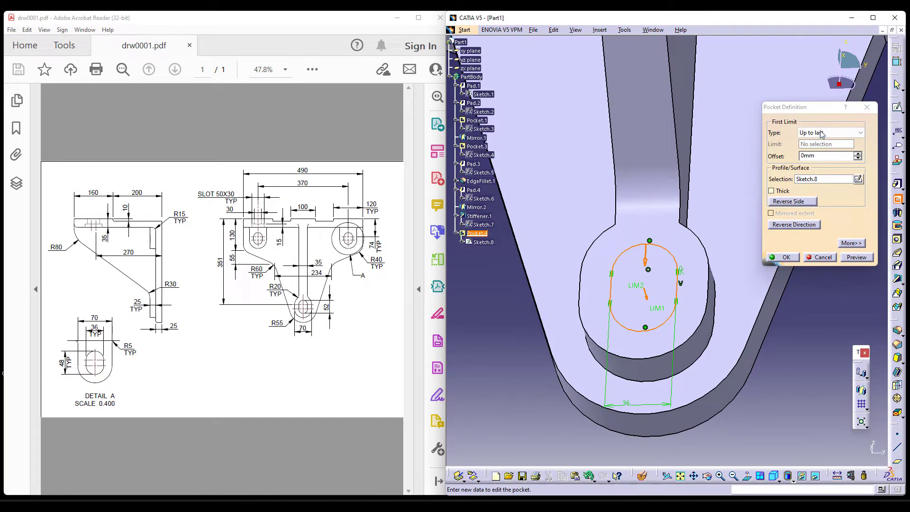
{"action": "left_click", "coordinate": [783, 258]}
Start another pocket and open its sketch on the front face of the upper right boss.
{"action": "middle_click_drag", "start_coordinate": [807, 342], "coordinate": [783, 340]}
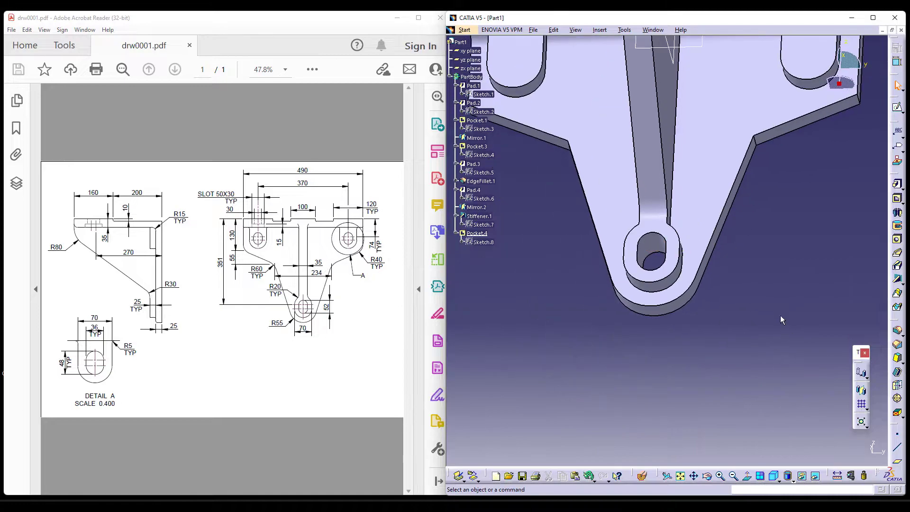
{"action": "middle_click_drag", "start_coordinate": [800, 194], "coordinate": [778, 304]}
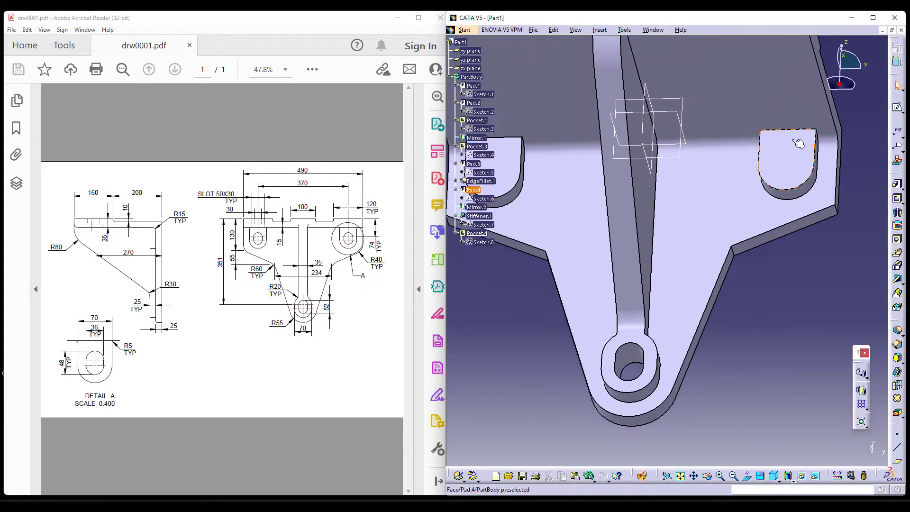
{"action": "left_click", "coordinate": [897, 200]}
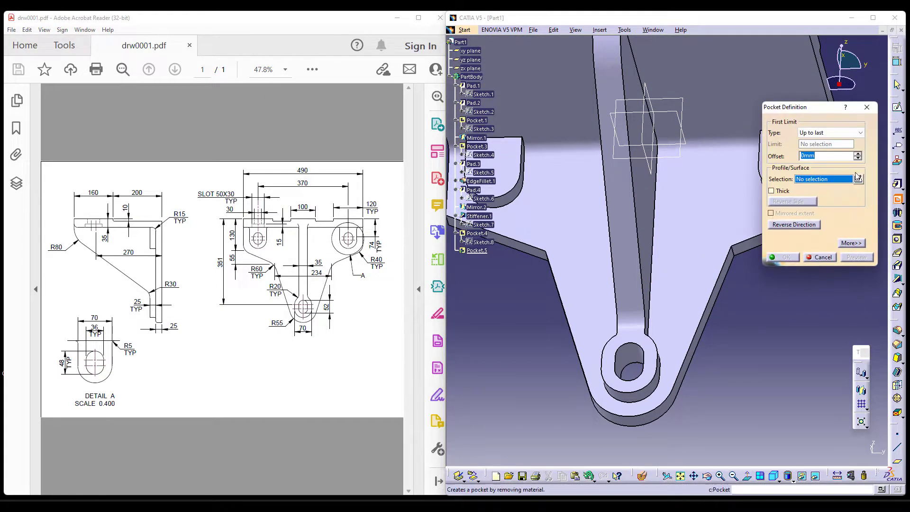
{"action": "left_click", "coordinate": [861, 181]}
{"action": "left_click", "coordinate": [788, 167]}
{"action": "mouse_move", "coordinate": [829, 298]}
{"action": "middle_mouse_down"}
{"action": "mouse_move", "coordinate": [829, 278]}
{"action": "mouse_move", "coordinate": [728, 346]}
{"action": "middle_mouse_up"}
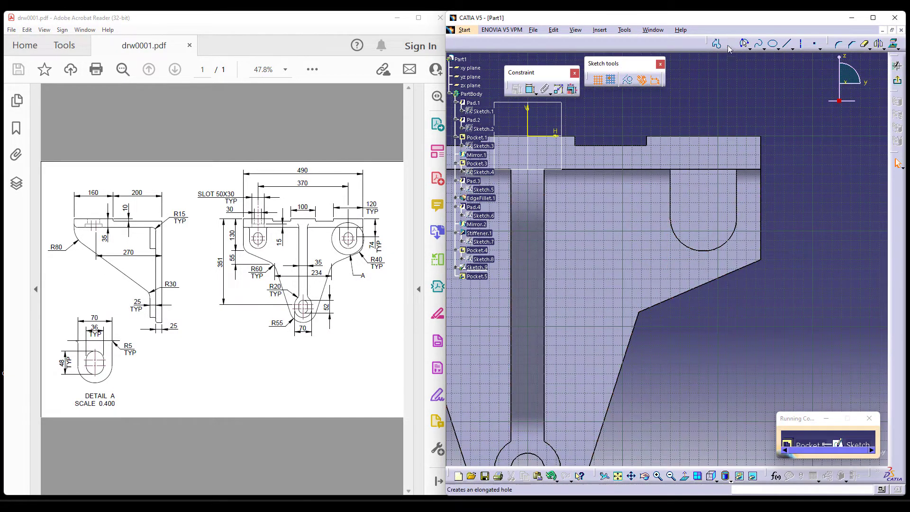
Draw a vertical elongated hole inside the outline of the upper right boss.
{"action": "left_click", "coordinate": [730, 45]}
{"action": "left_click", "coordinate": [703, 183]}
{"action": "left_click", "coordinate": [702, 223]}
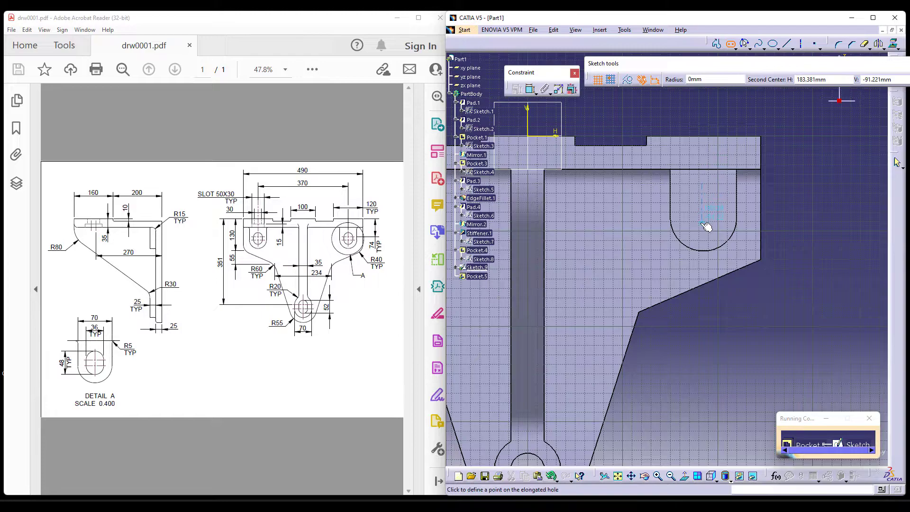
{"action": "left_click", "coordinate": [714, 215]}
Constrain the new elongated hole's lower arc concentric with the rounded bottom edge of the upper right boss.
{"action": "mouse_move", "coordinate": [788, 302]}
{"action": "middle_mouse_down"}
{"action": "mouse_move", "coordinate": [779, 223]}
{"action": "mouse_move", "coordinate": [788, 203]}
{"action": "middle_mouse_up"}
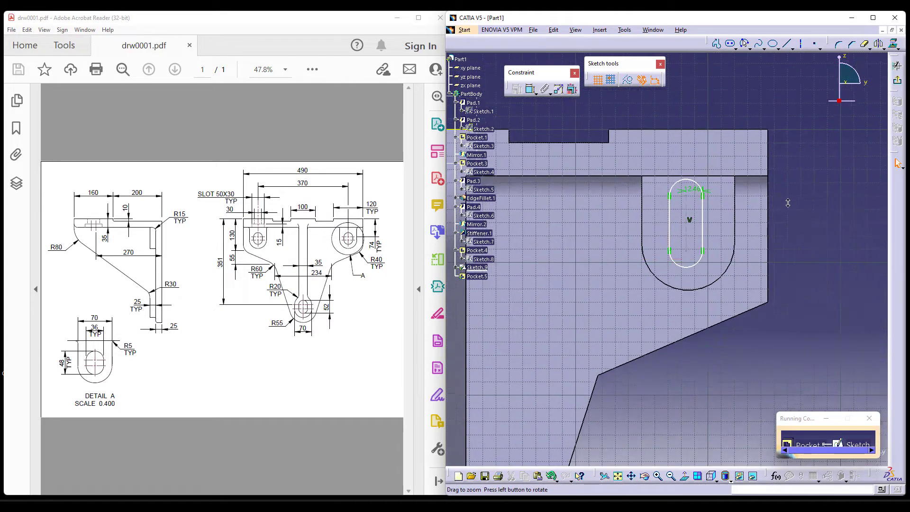
{"action": "left_click", "coordinate": [706, 289]}
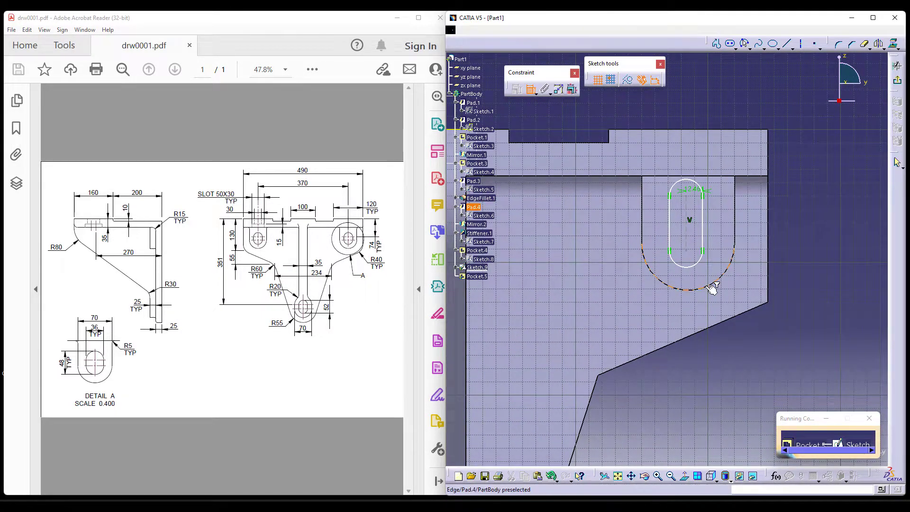
{"action": "left_click", "coordinate": [696, 261]}
{"action": "right_click", "coordinate": [801, 231]}
{"action": "left_click", "coordinate": [837, 299]}
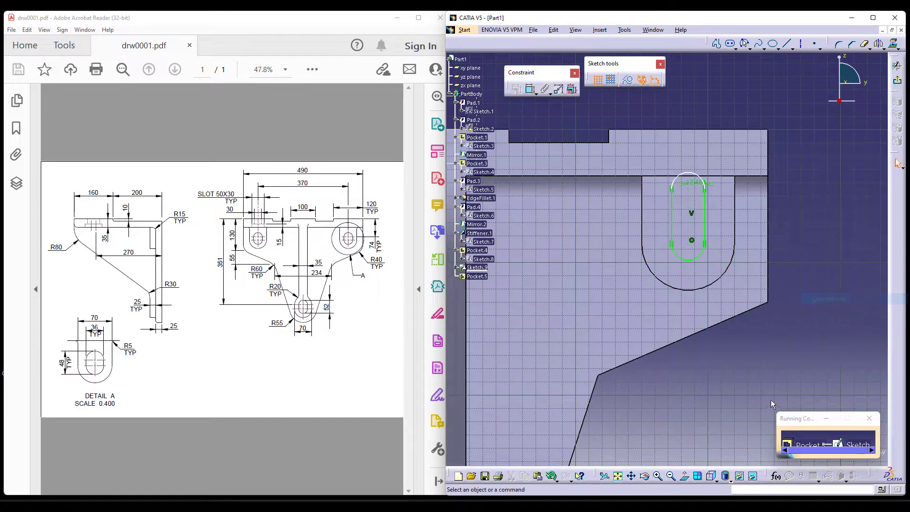
Delete the radius dimension of the elongated hole on the upper right boss.
{"action": "left_click", "coordinate": [686, 479]}
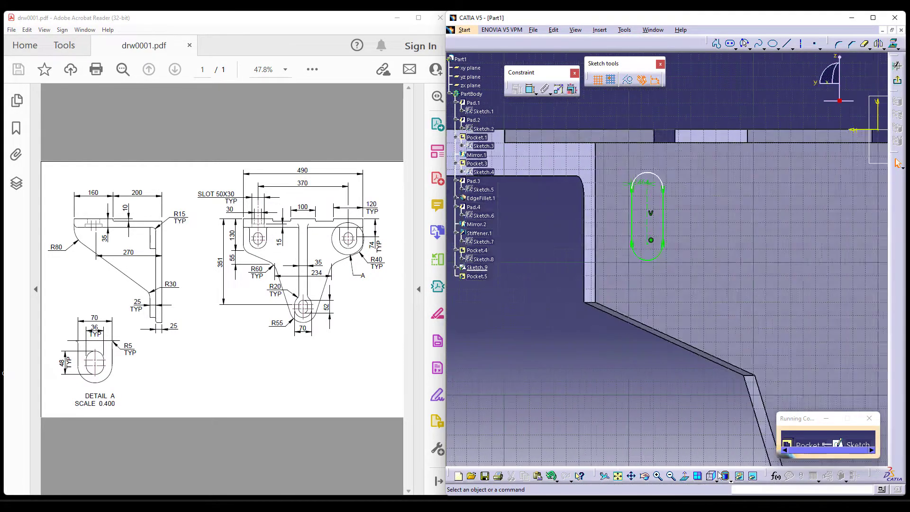
{"action": "left_click", "coordinate": [687, 478]}
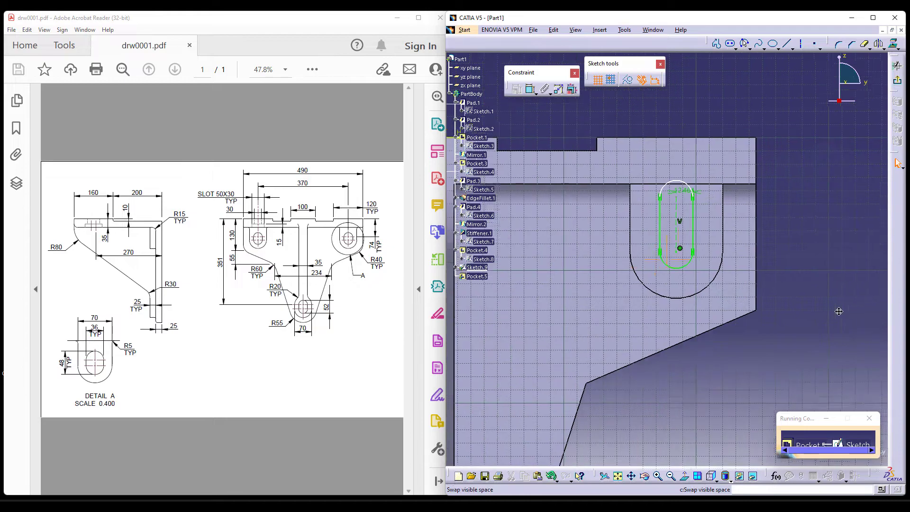
{"action": "left_click", "coordinate": [674, 109]}
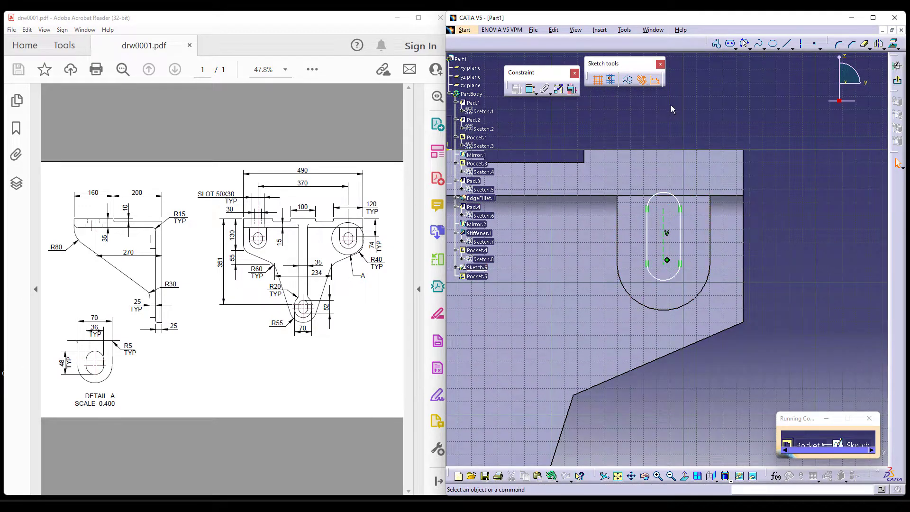
{"action": "left_click", "coordinate": [648, 243]}
{"action": "left_click", "coordinate": [682, 247]}
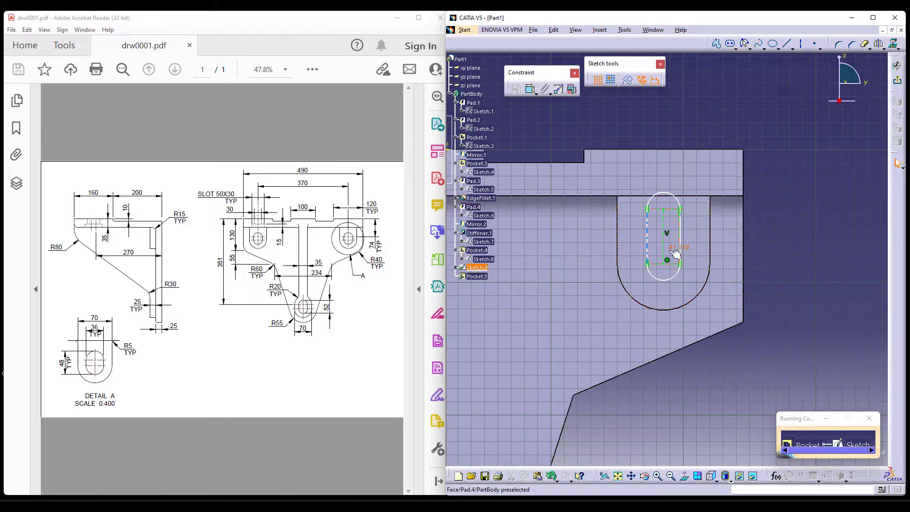
{"action": "key", "text": "Escape"}
Dimension the distance between the elongated hole's straight sides and set it to 36 mm.
{"action": "left_click", "coordinate": [529, 89]}
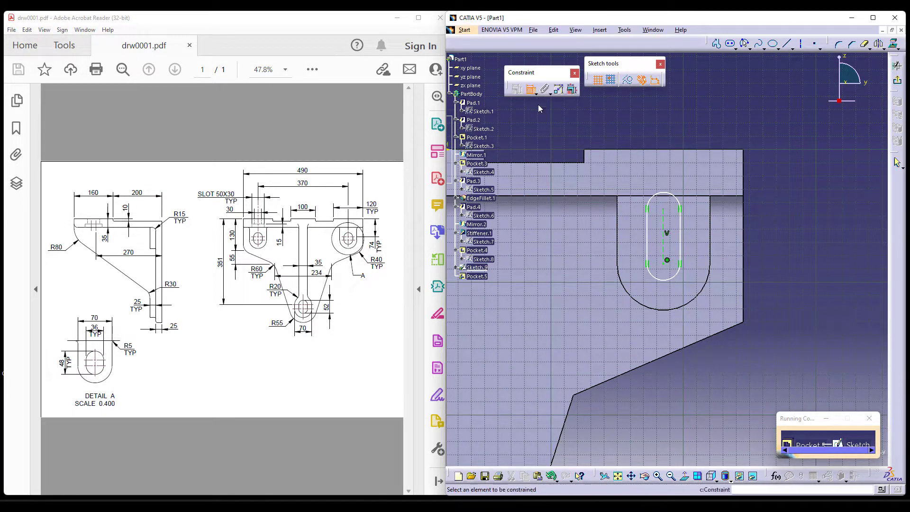
{"action": "left_click", "coordinate": [648, 237]}
{"action": "double_click", "coordinate": [762, 245]}
{"action": "key", "text": "Return"}
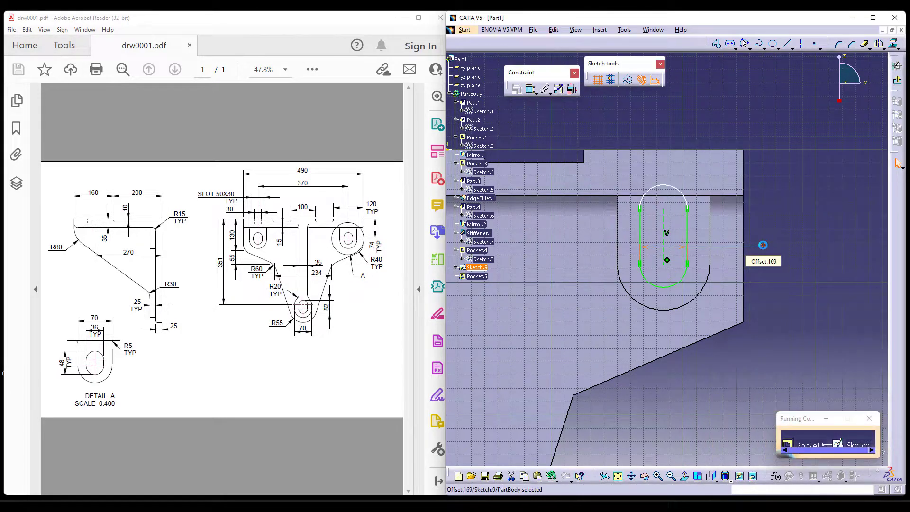
Dimension the elongated hole's overall height between its two arcs and set it to 48 mm.
{"action": "left_click", "coordinate": [530, 90]}
{"action": "left_click", "coordinate": [664, 185]}
{"action": "left_click", "coordinate": [668, 289]}
{"action": "left_click", "coordinate": [805, 271]}
{"action": "type", "text": "48"}
{"action": "key", "text": "Return"}
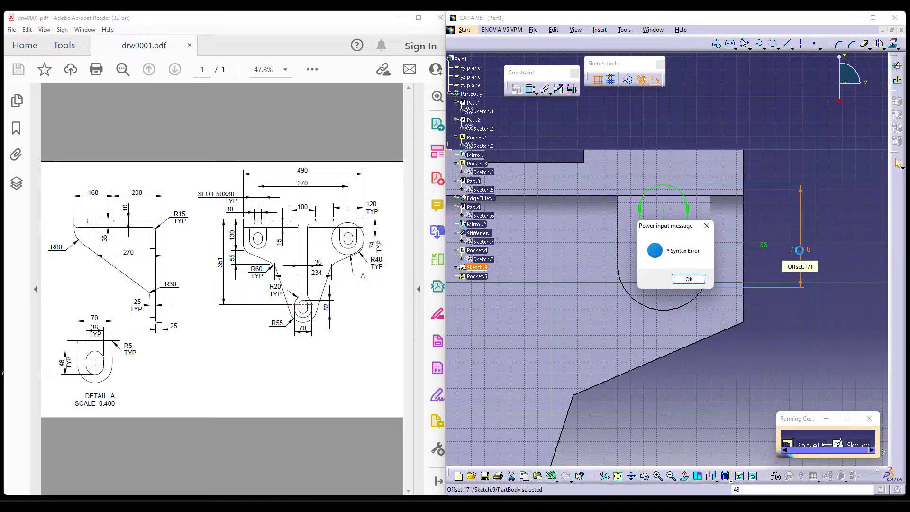
{"action": "left_click", "coordinate": [688, 279]}
{"action": "double_click", "coordinate": [798, 249]}
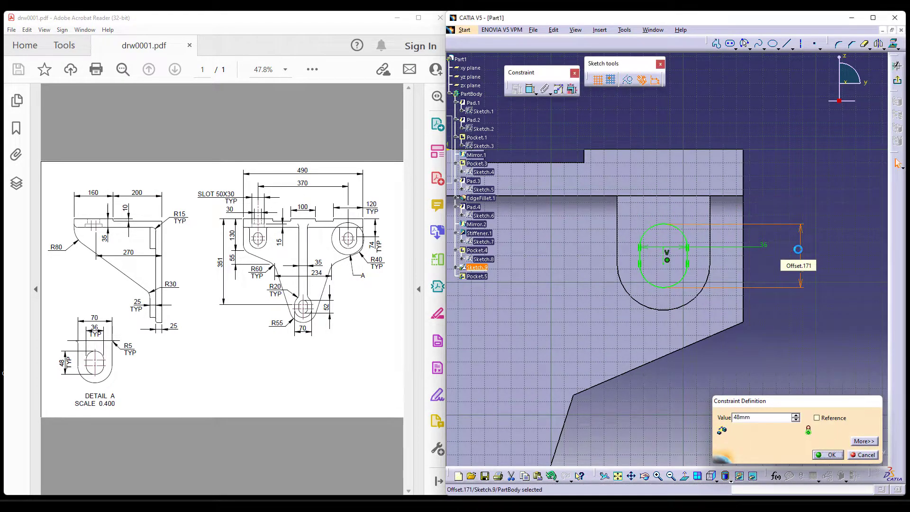
{"action": "key", "text": "Return"}
Finish the sketch and cut the hole through the upper right boss with an Up to last pocket.
{"action": "left_click", "coordinate": [897, 66]}
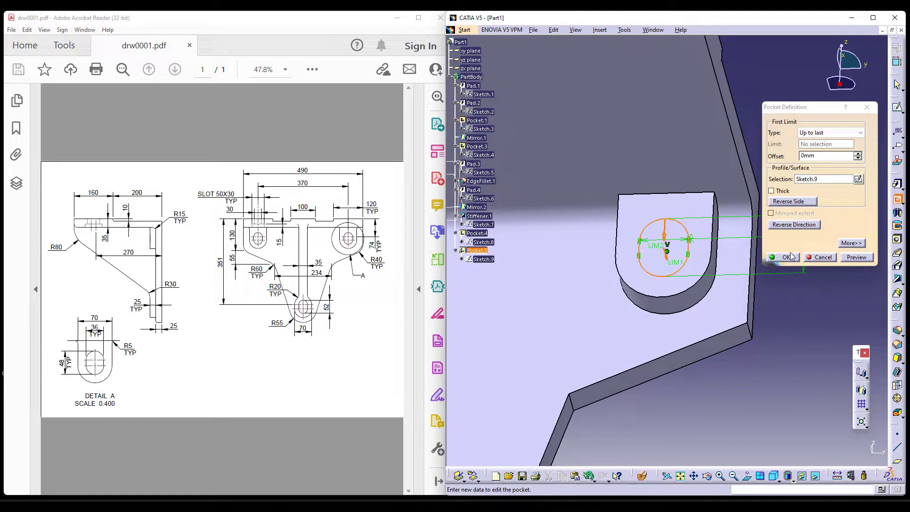
{"action": "left_click", "coordinate": [791, 257]}
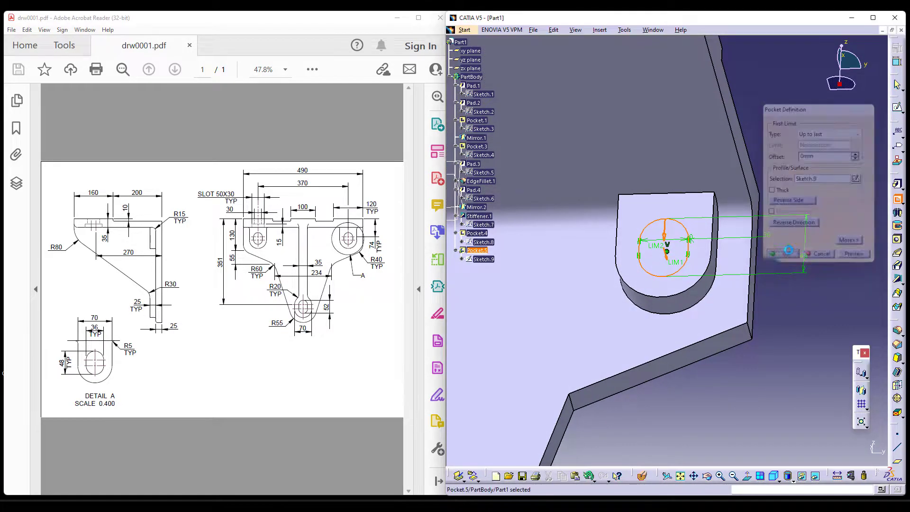
Mirror the upper right boss's pocket about the zx plane onto the opposite boss.
{"action": "middle_click_drag", "start_coordinate": [790, 196], "coordinate": [799, 272]}
{"action": "middle_click_drag", "start_coordinate": [733, 318], "coordinate": [782, 317]}
{"action": "left_click", "coordinate": [861, 390]}
{"action": "left_click", "coordinate": [649, 276]}
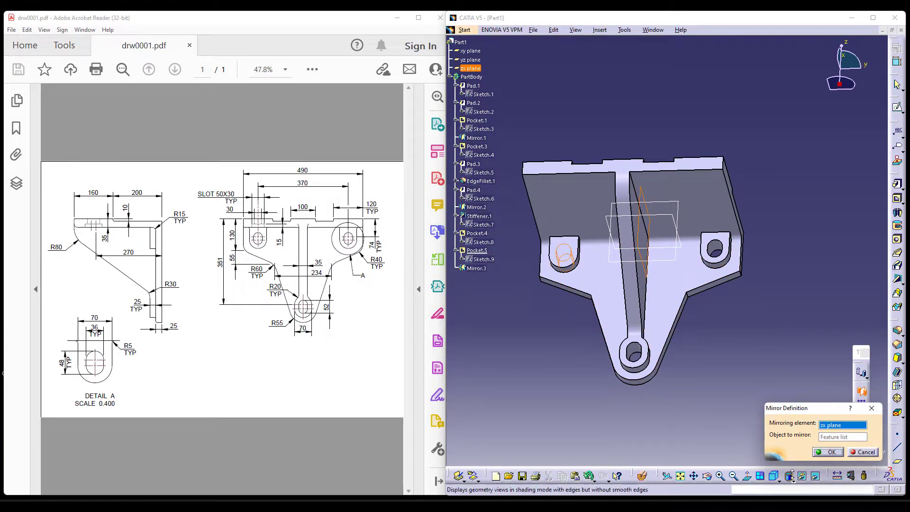
{"action": "left_click", "coordinate": [829, 451]}
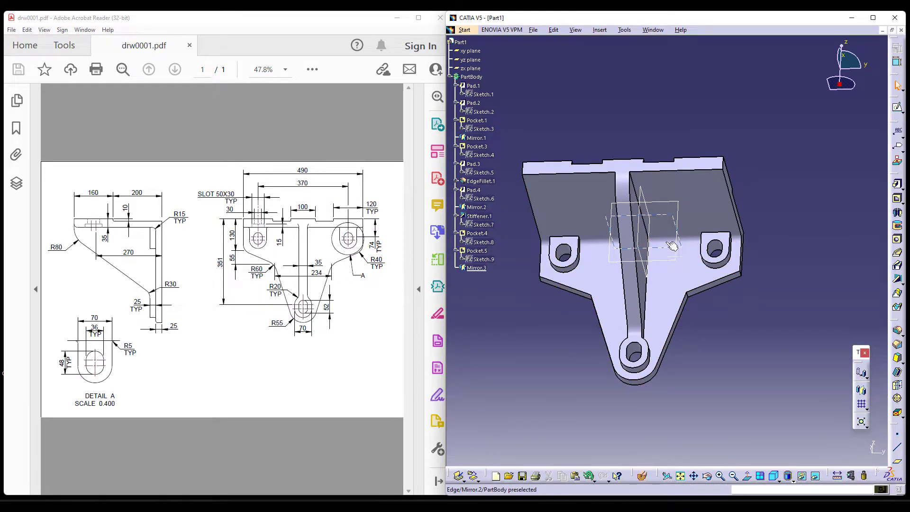
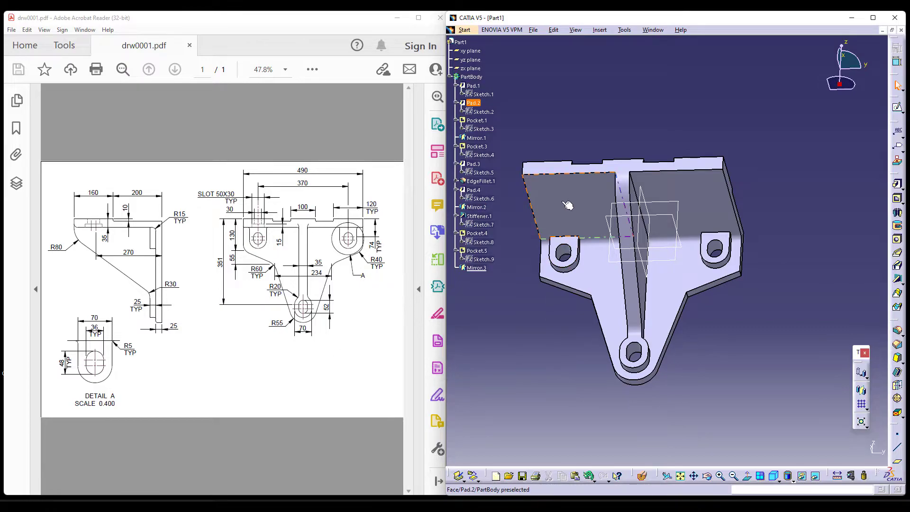
Start a new pocket and open its sketch on the underside of the top plate, above the upper left boss.
{"action": "left_click", "coordinate": [898, 198]}
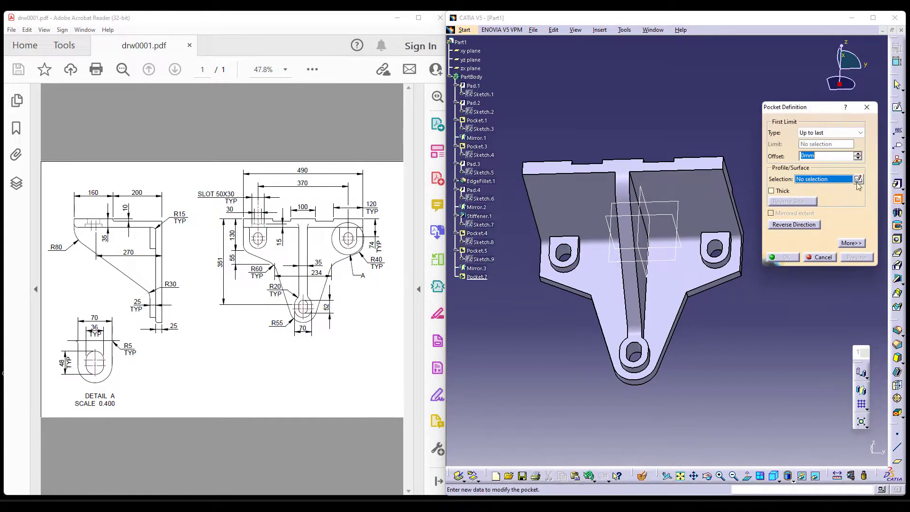
{"action": "left_click", "coordinate": [858, 179]}
{"action": "left_click", "coordinate": [564, 203]}
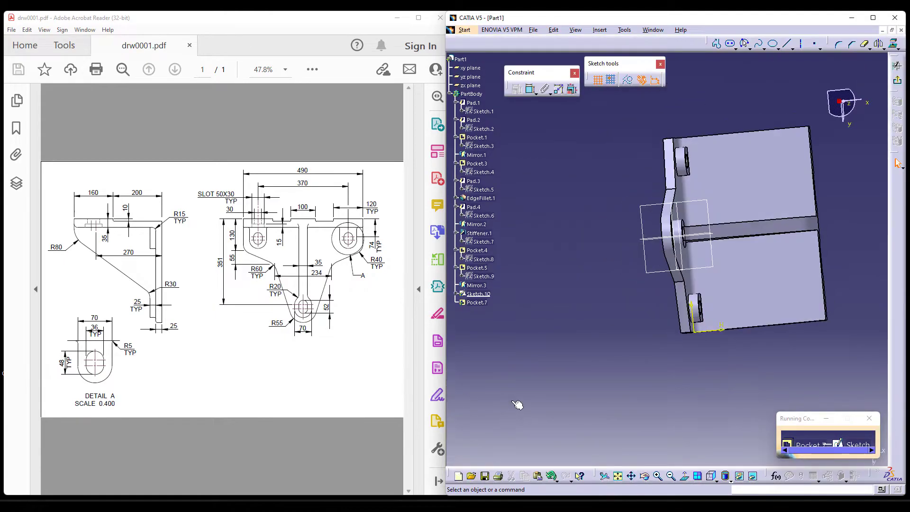
{"action": "middle_click_drag", "start_coordinate": [522, 201], "coordinate": [497, 255]}
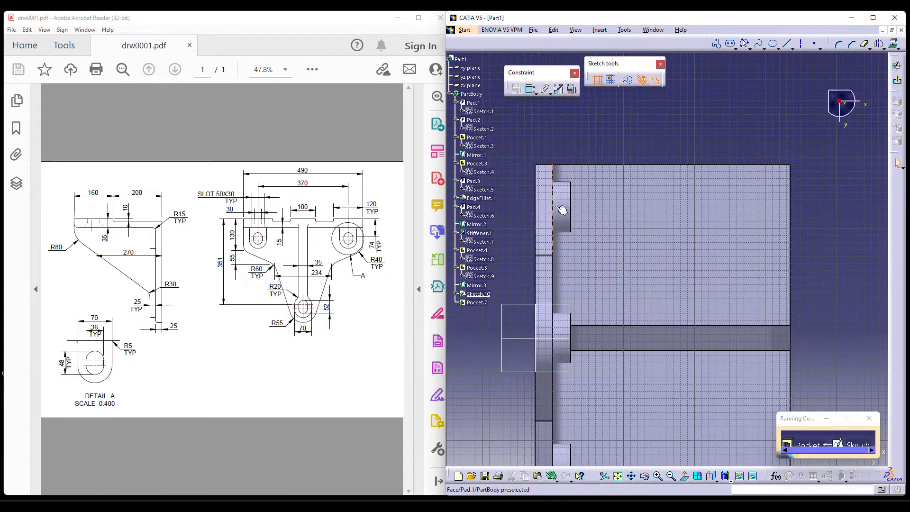
Project the upper boss's axis onto the sketch plane as a construction line.
{"action": "left_click", "coordinate": [892, 46]}
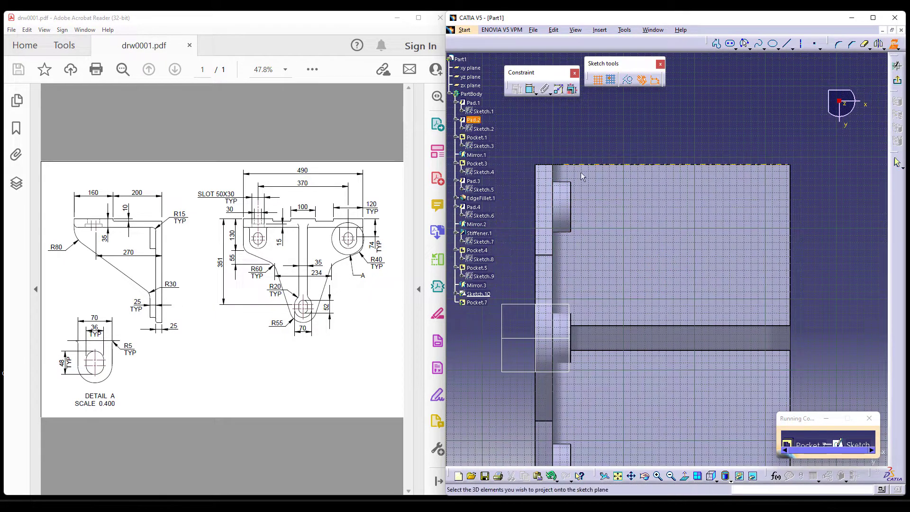
{"action": "left_click", "coordinate": [566, 207]}
{"action": "middle_click_drag", "start_coordinate": [638, 148], "coordinate": [642, 156]}
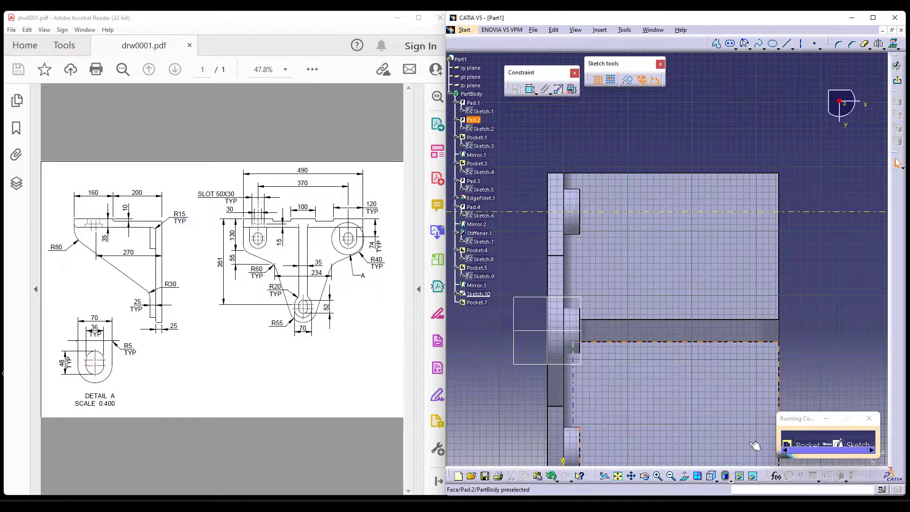
Sketch an elongated hole along the projected axis near the plate's free end, with a radius of about 31 mm.
{"action": "left_click", "coordinate": [730, 43]}
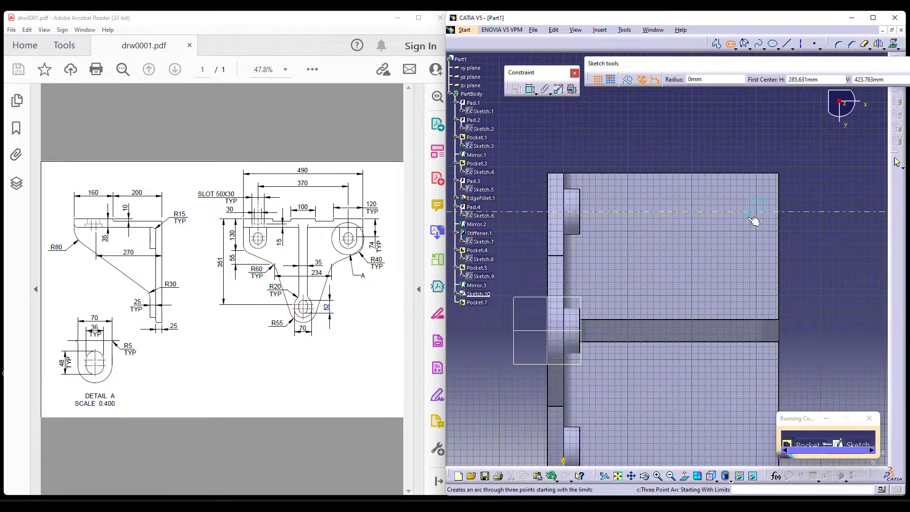
{"action": "left_click", "coordinate": [755, 211]}
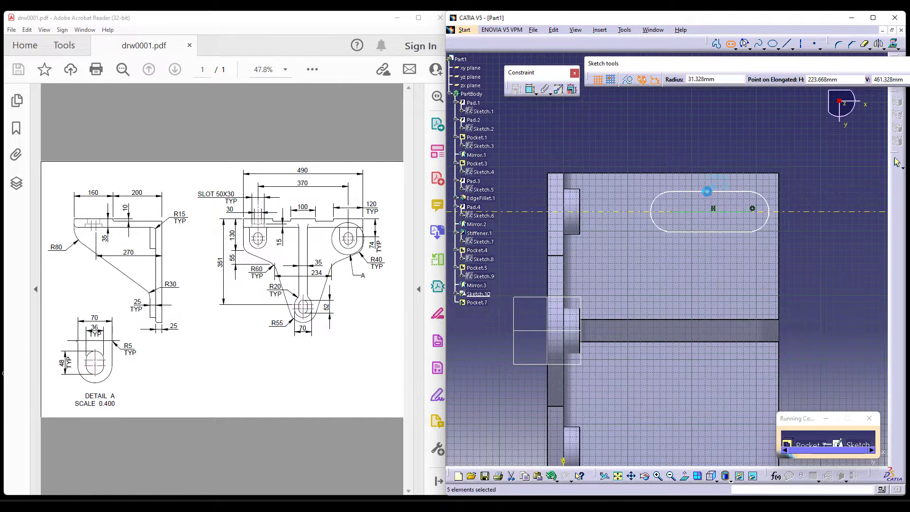
{"action": "left_click", "coordinate": [707, 190]}
Dimension the elongated hole's inner arc centre from the back face of the vertical plate and set it to 270 mm.
{"action": "left_click", "coordinate": [712, 476]}
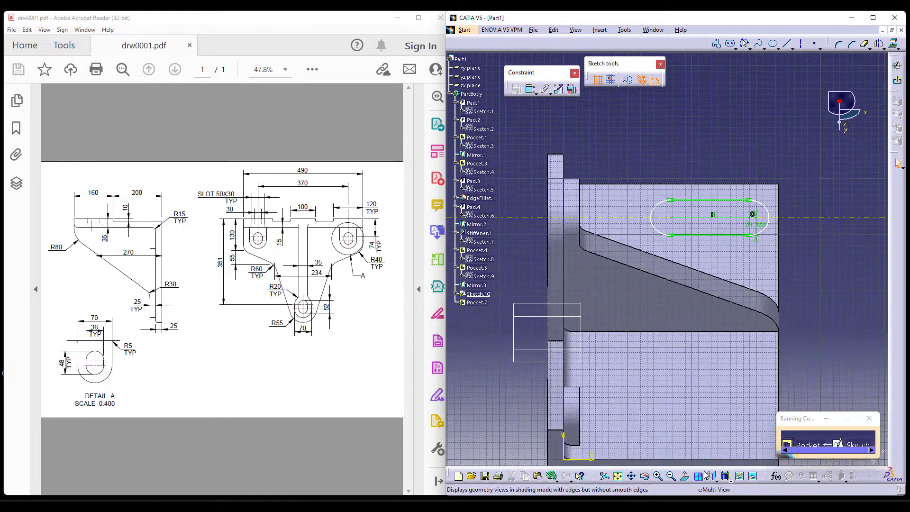
{"action": "middle_click_drag", "start_coordinate": [707, 313], "coordinate": [673, 251]}
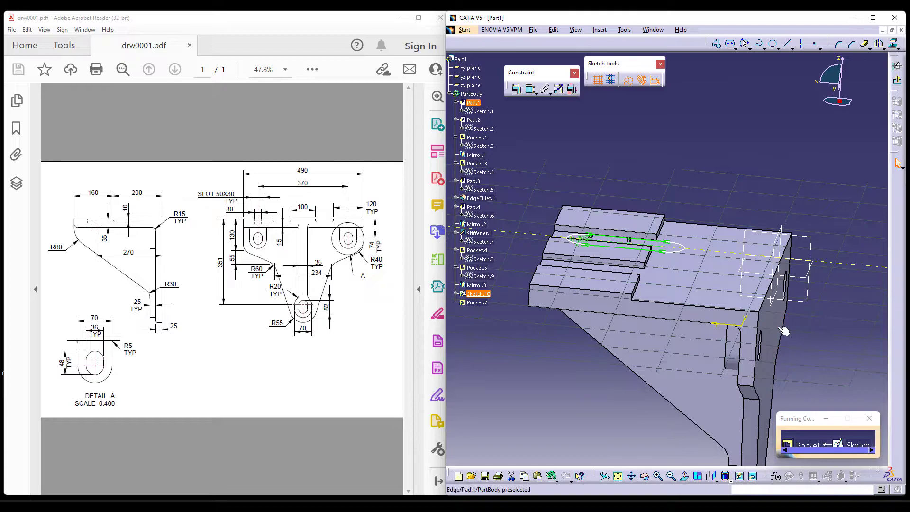
{"action": "left_click", "coordinate": [532, 97]}
{"action": "left_click", "coordinate": [740, 155]}
{"action": "double_click", "coordinate": [728, 148]}
{"action": "type", "text": "270"}
{"action": "key", "text": "Return"}
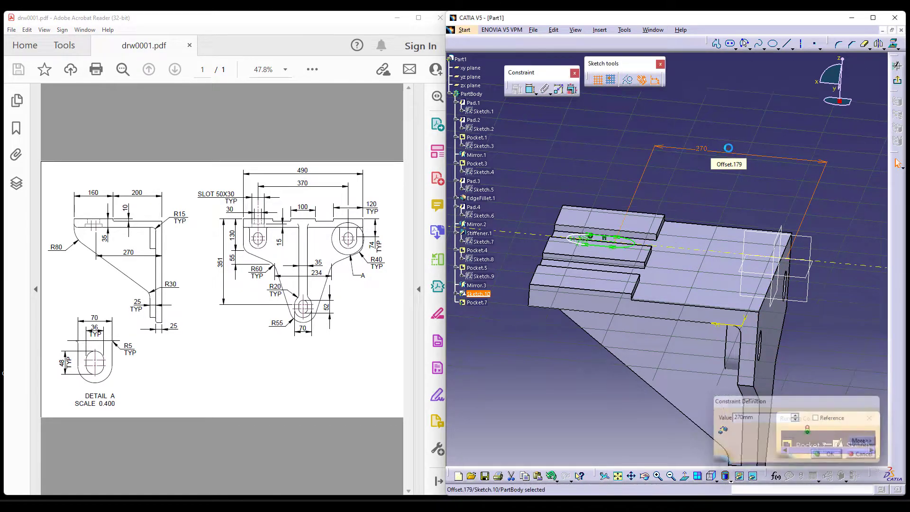
View the sketch plane straight on and move the 270 mm dimension clear of the plate outline.
{"action": "left_click", "coordinate": [684, 476]}
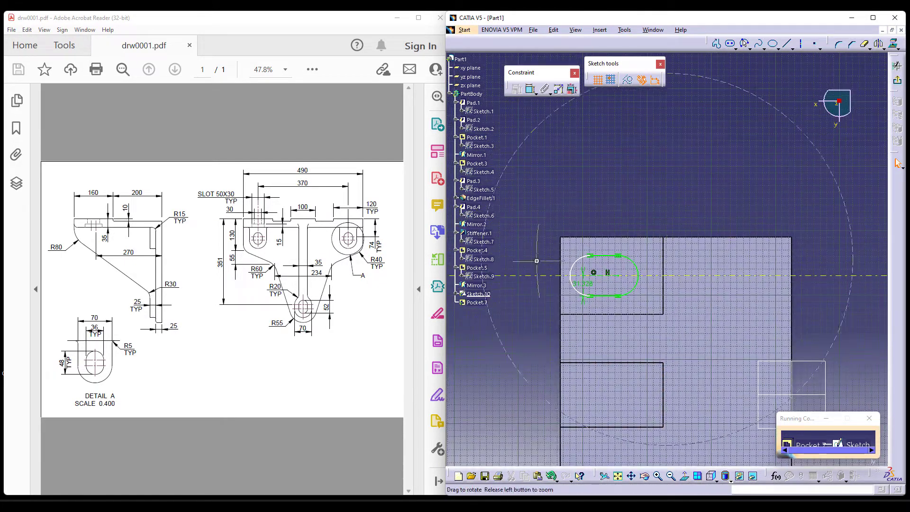
{"action": "middle_click_drag", "start_coordinate": [536, 261], "coordinate": [657, 368]}
{"action": "middle_click_drag", "start_coordinate": [707, 204], "coordinate": [669, 319]}
{"action": "left_click_drag", "start_coordinate": [629, 175], "coordinate": [669, 317]}
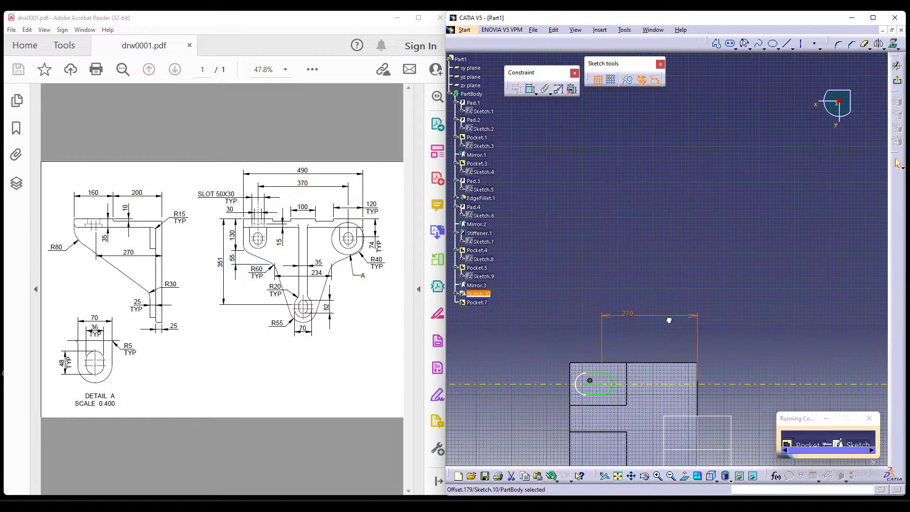
{"action": "mouse_move", "coordinate": [677, 322]}
{"action": "middle_mouse_down"}
{"action": "mouse_move", "coordinate": [701, 219]}
{"action": "mouse_move", "coordinate": [689, 156]}
{"action": "middle_mouse_up"}
{"action": "mouse_move", "coordinate": [597, 302]}
{"action": "middle_mouse_down"}
{"action": "mouse_move", "coordinate": [637, 291]}
{"action": "mouse_move", "coordinate": [626, 296]}
{"action": "middle_mouse_up"}
{"action": "middle_click_drag", "start_coordinate": [620, 389], "coordinate": [652, 388]}
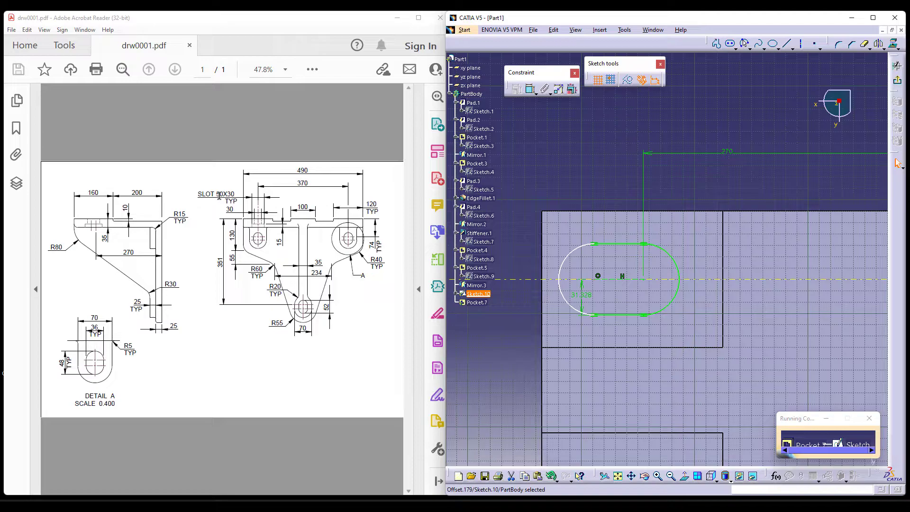
Dimension the distance between the elongated hole's straight sides, remove its radius constraint, and set the distance to 50 mm.
{"action": "left_click", "coordinate": [530, 90]}
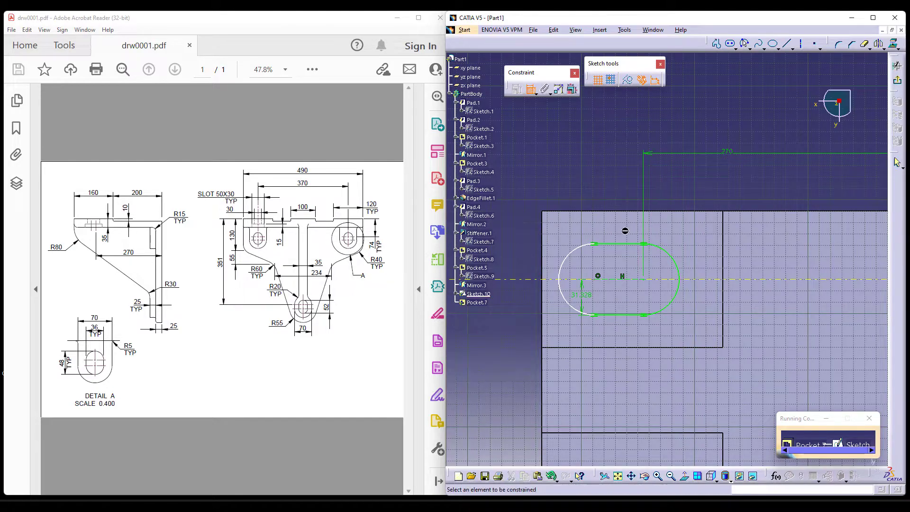
{"action": "left_click", "coordinate": [539, 309]}
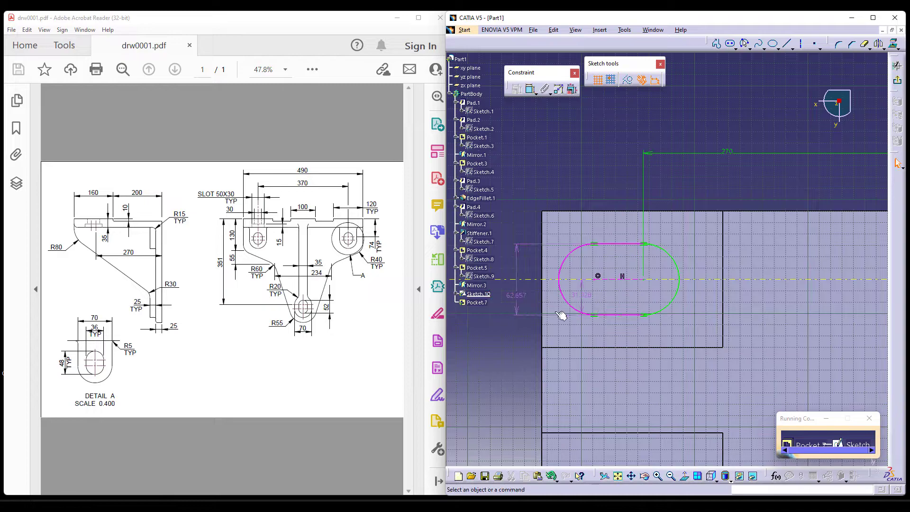
{"action": "key", "text": "Delete"}
{"action": "double_click", "coordinate": [517, 295]}
{"action": "type", "text": "50"}
{"action": "key", "text": "Return"}
Dimension the elongated hole's overall length between its two end arcs and set it to 30 mm.
{"action": "left_click", "coordinate": [529, 89]}
{"action": "left_click", "coordinate": [671, 295]}
{"action": "left_click", "coordinate": [572, 298]}
{"action": "key", "text": "Delete"}
{"action": "left_click", "coordinate": [673, 276]}
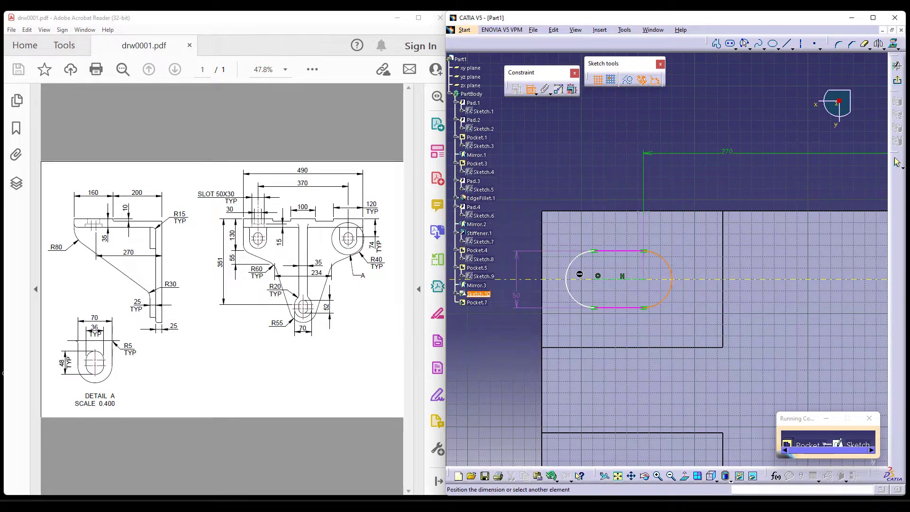
{"action": "left_click", "coordinate": [574, 271]}
{"action": "double_click", "coordinate": [615, 171]}
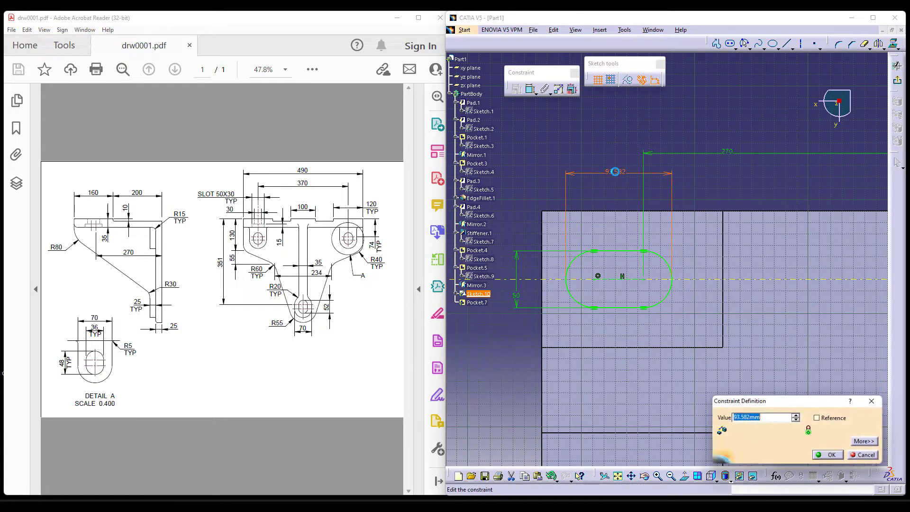
{"action": "key", "text": "Return"}
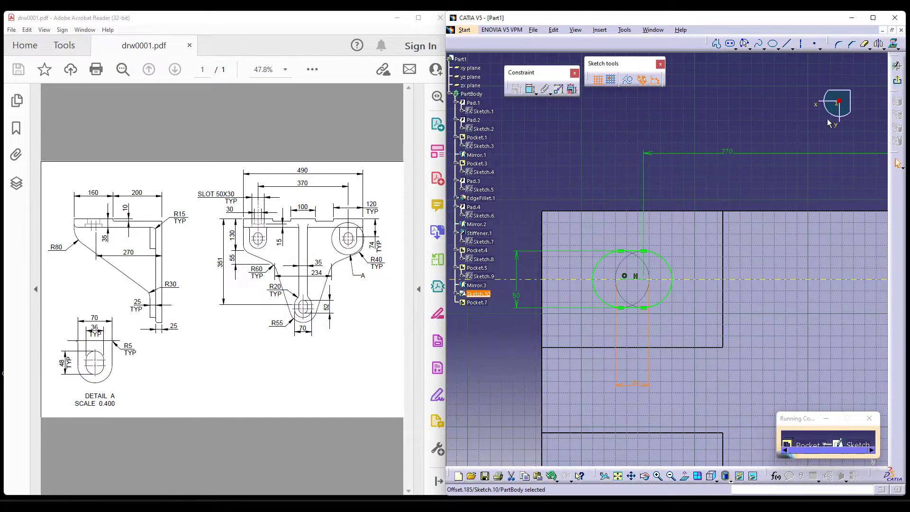
Finish the sketch and cut the slot through the top plate with an Up to last pocket.
{"action": "left_click", "coordinate": [900, 82]}
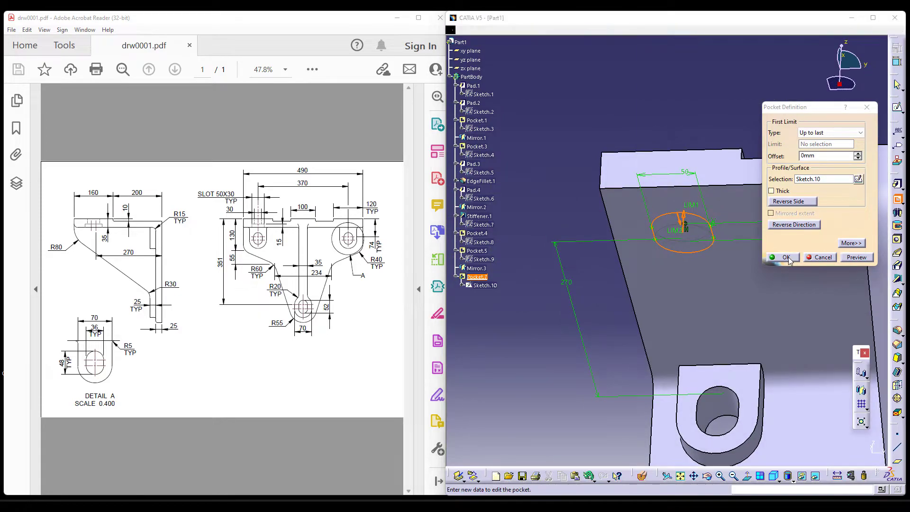
{"action": "left_click", "coordinate": [785, 258]}
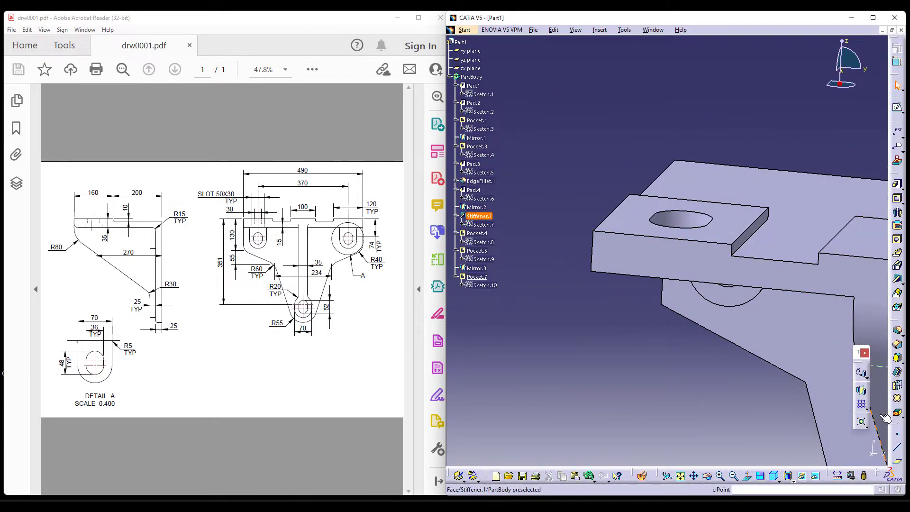
Show the part from the front in shading with hidden edges to compare the slot with the drawing.
{"action": "left_click", "coordinate": [777, 480]}
{"action": "left_click", "coordinate": [788, 415]}
{"action": "left_click", "coordinate": [801, 476]}
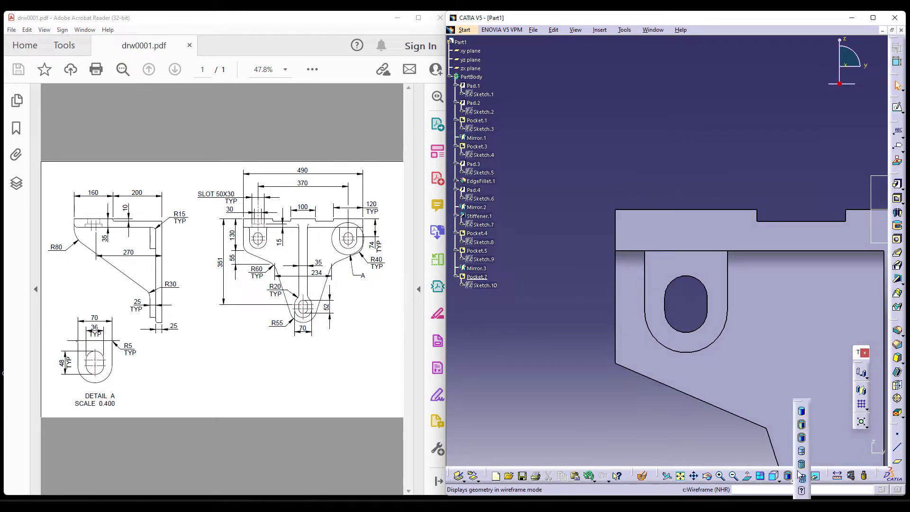
{"action": "left_click", "coordinate": [801, 451]}
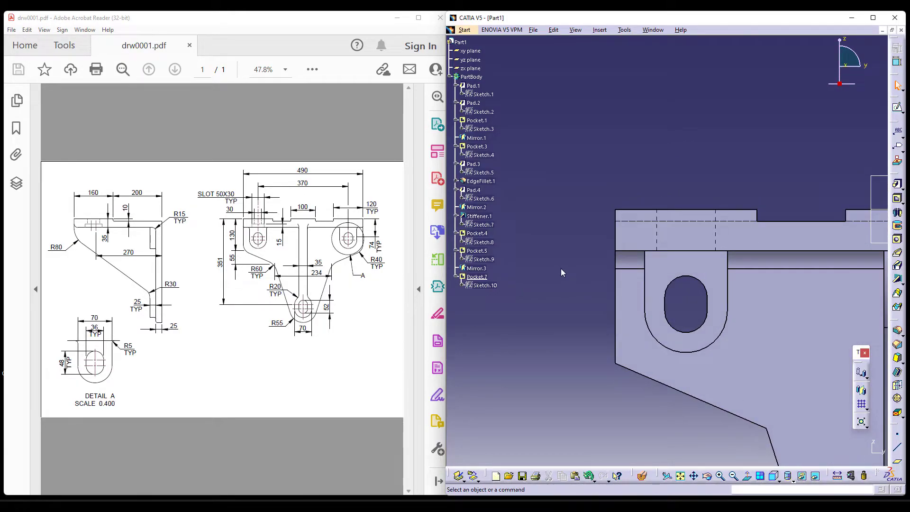
{"action": "middle_click_drag", "start_coordinate": [558, 295], "coordinate": [559, 307], "text": "ctrl"}
Edit the slot sketch, setting the distance between the straight sides to 30 mm and the overall length to 50 mm.
{"action": "double_click", "coordinate": [488, 284]}
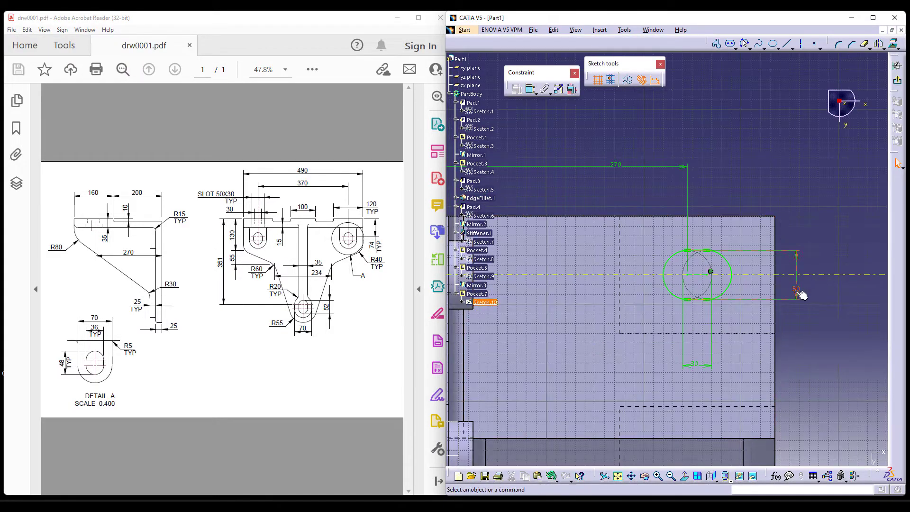
{"action": "double_click", "coordinate": [801, 292]}
{"action": "type", "text": "30mm"}
{"action": "key", "text": "Return"}
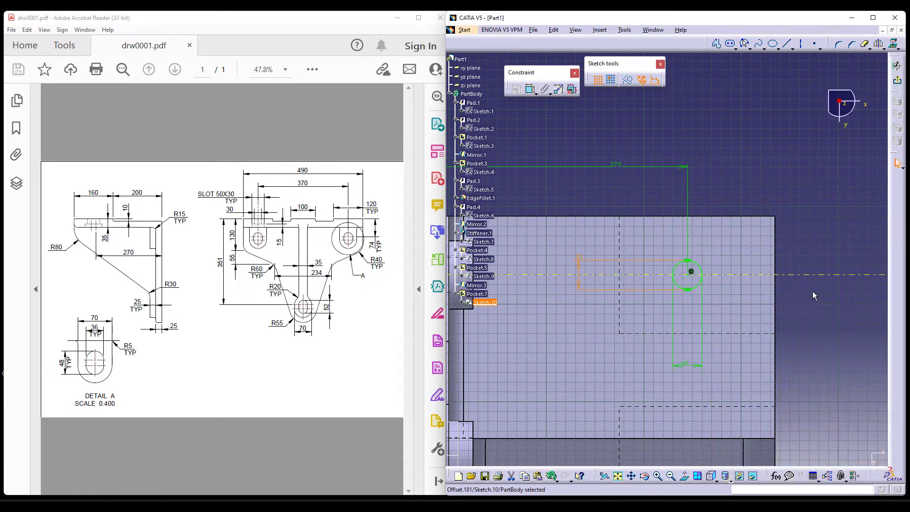
{"action": "double_click", "coordinate": [690, 365]}
{"action": "type", "text": "50mm"}
{"action": "key", "text": "Return"}
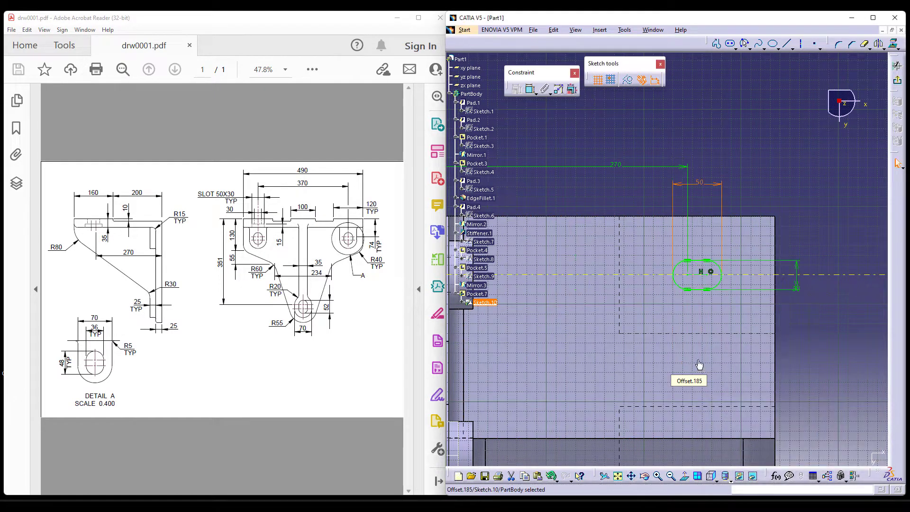
{"action": "left_click", "coordinate": [897, 80]}
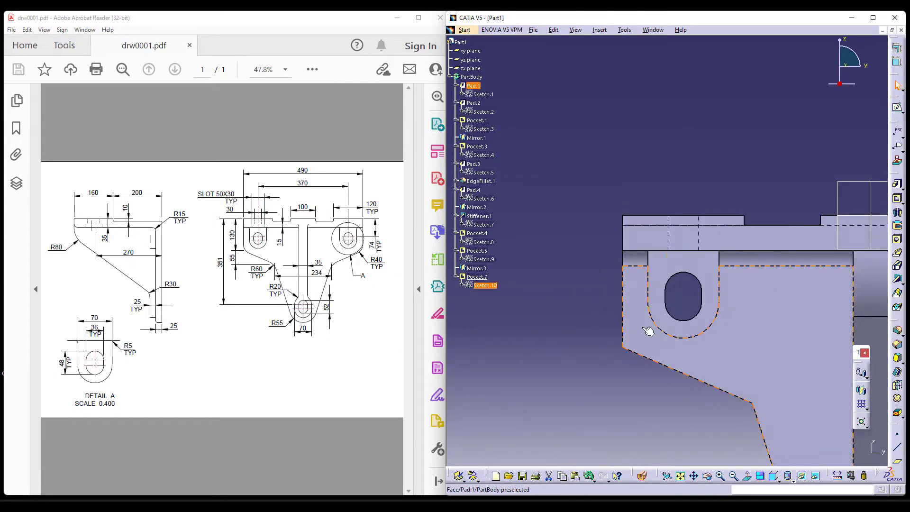
Change the slot pocket's first limit type to Dimension and apply it.
{"action": "double_click", "coordinate": [476, 276]}
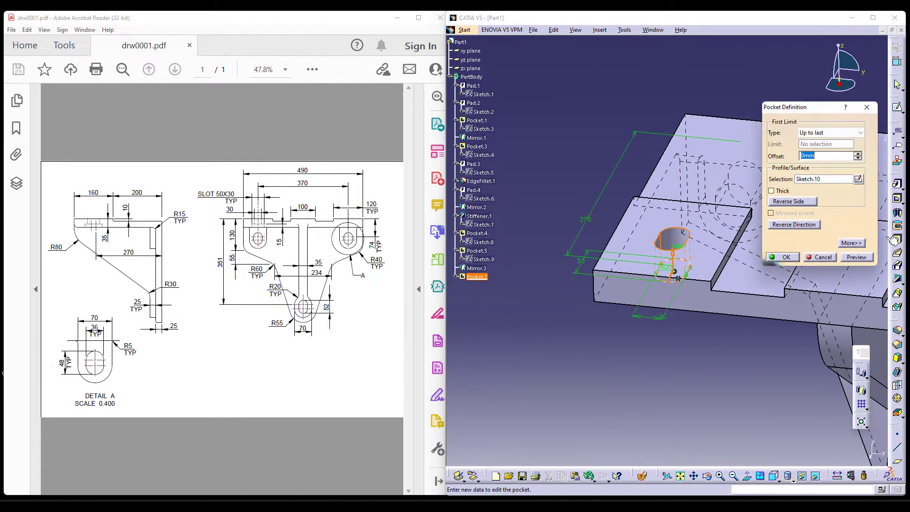
{"action": "left_click", "coordinate": [827, 132]}
{"action": "left_click", "coordinate": [821, 142]}
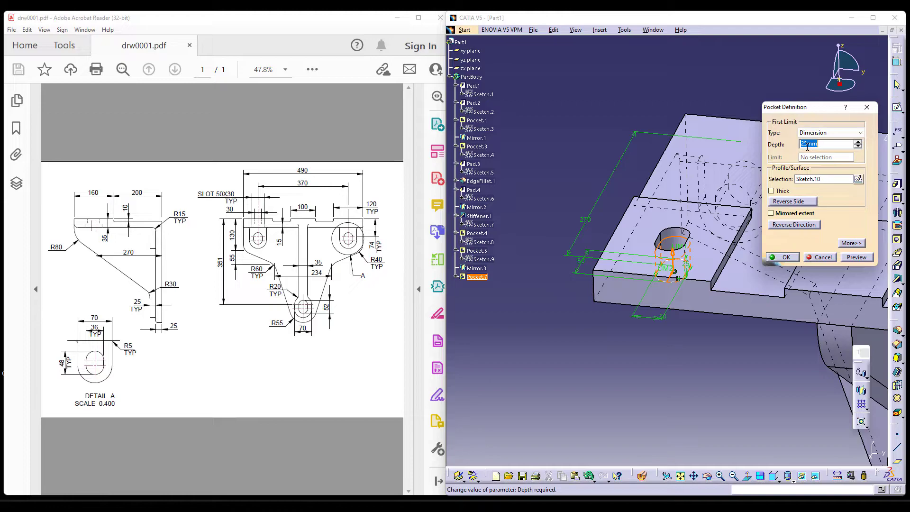
{"action": "key", "text": "Return"}
Restore the shaded display without hidden edges and inspect the slot from the plate's underside.
{"action": "middle_click_drag", "start_coordinate": [766, 331], "coordinate": [711, 176]}
{"action": "left_click", "coordinate": [787, 476]}
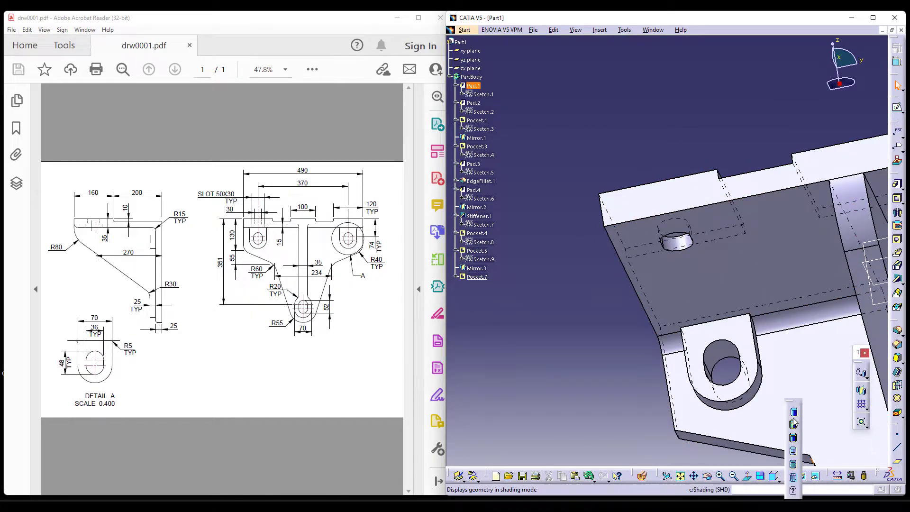
{"action": "left_click", "coordinate": [792, 439]}
{"action": "middle_click_drag", "start_coordinate": [594, 324], "coordinate": [594, 203]}
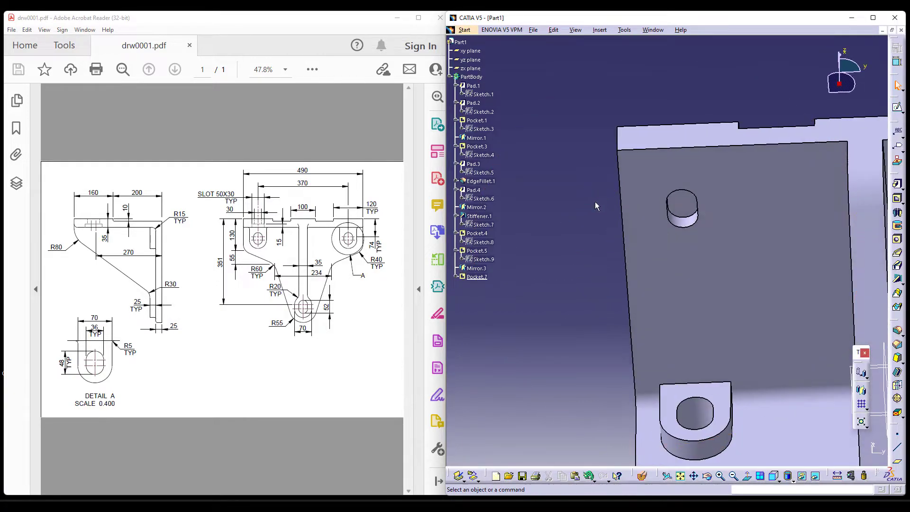
{"action": "middle_click_drag", "start_coordinate": [618, 340], "coordinate": [611, 203]}
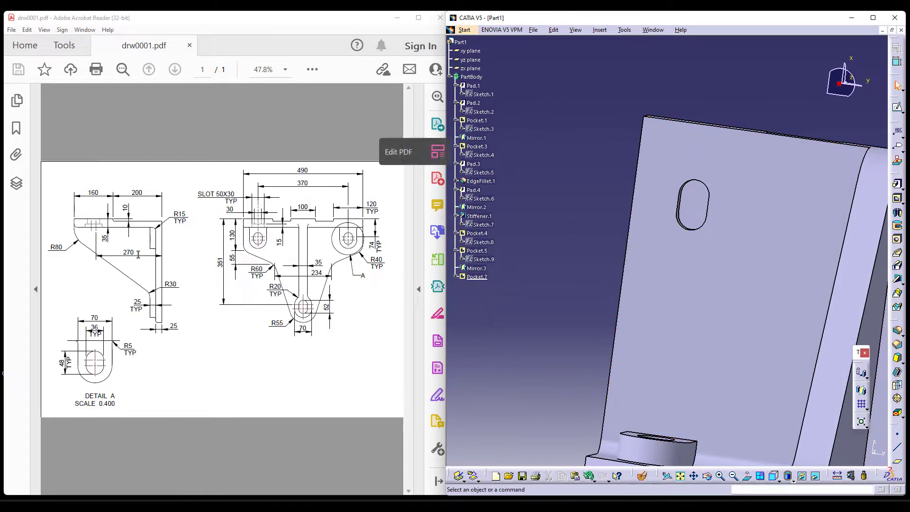
Reopen the slot pocket's sketch, setting the distance between the straight sides to 50 mm and the overall length to 30 mm.
{"action": "double_click", "coordinate": [706, 207]}
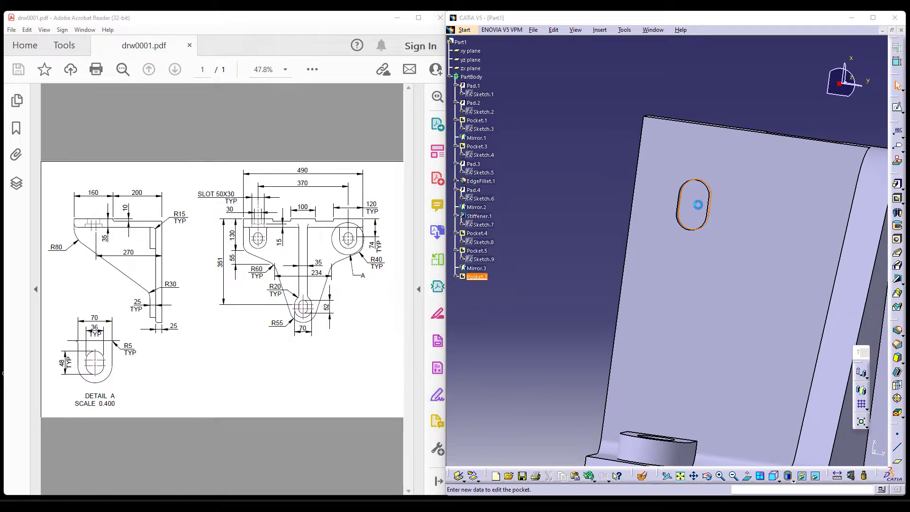
{"action": "left_click", "coordinate": [858, 179]}
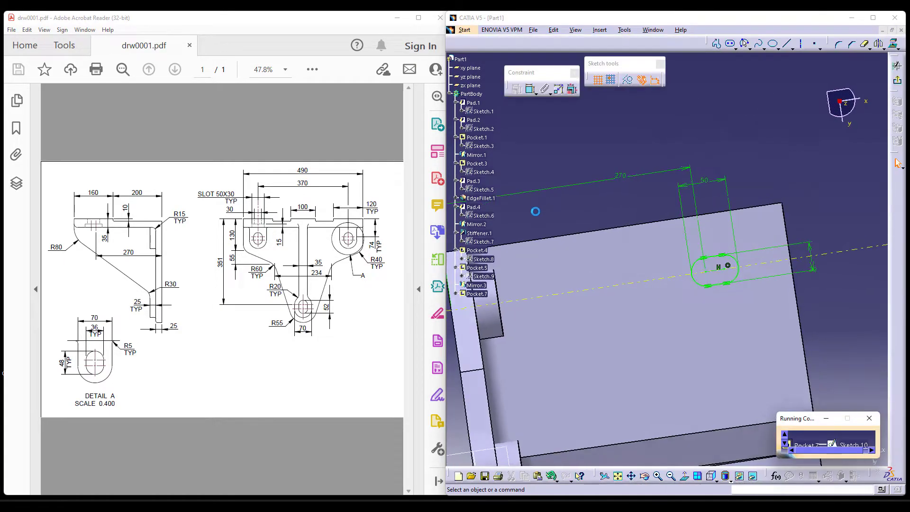
{"action": "double_click", "coordinate": [813, 292]}
{"action": "type", "text": "50"}
{"action": "key", "text": "Return"}
{"action": "double_click", "coordinate": [705, 190]}
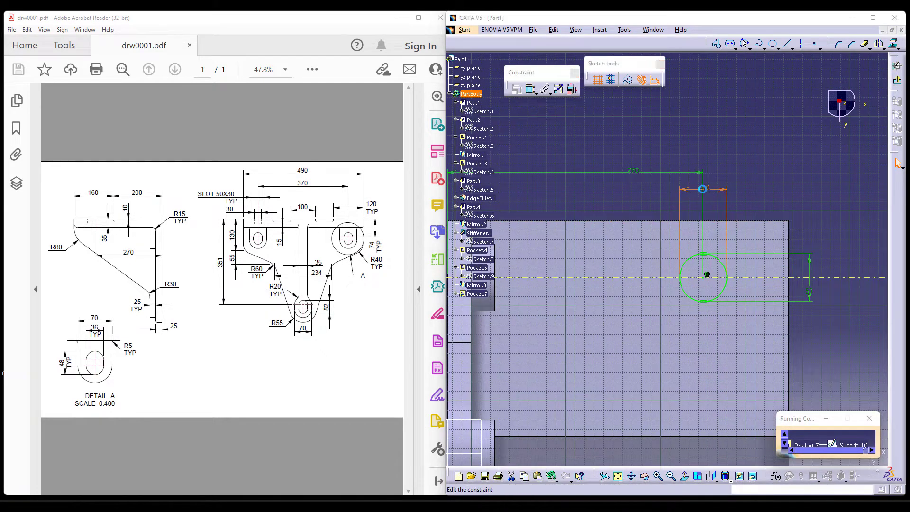
{"action": "type", "text": "30"}
{"action": "key", "text": "Return"}
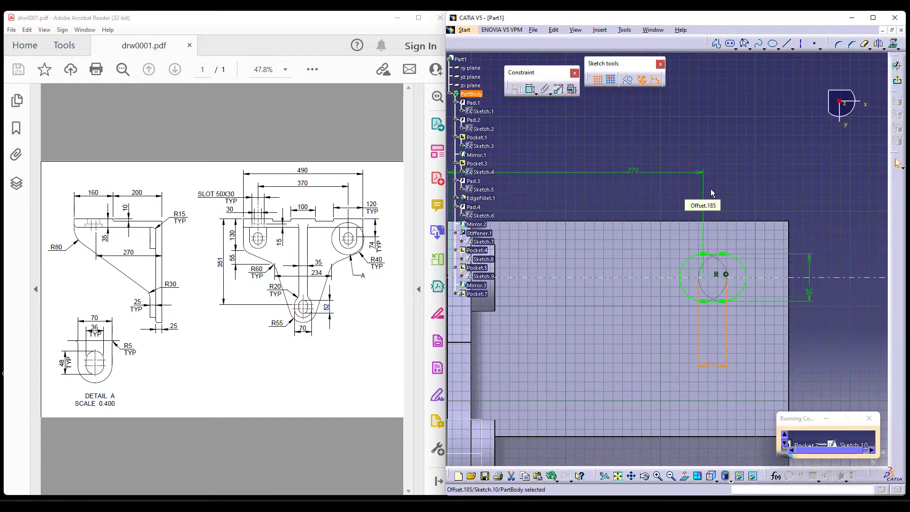
Finish the resized slot pocket and mirror it about the bracket's central plane.
{"action": "left_click", "coordinate": [897, 82]}
{"action": "left_click", "coordinate": [787, 261]}
{"action": "middle_click_drag", "start_coordinate": [640, 325], "coordinate": [623, 253]}
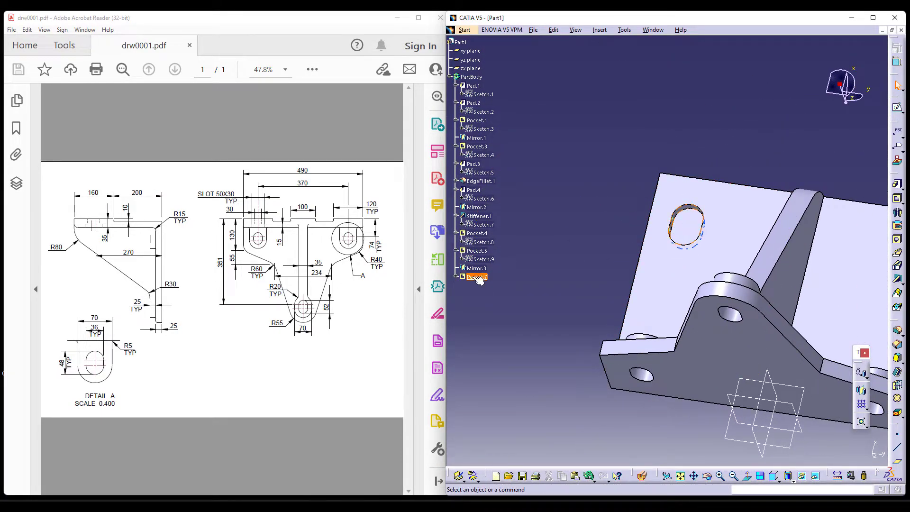
{"action": "left_click", "coordinate": [861, 390]}
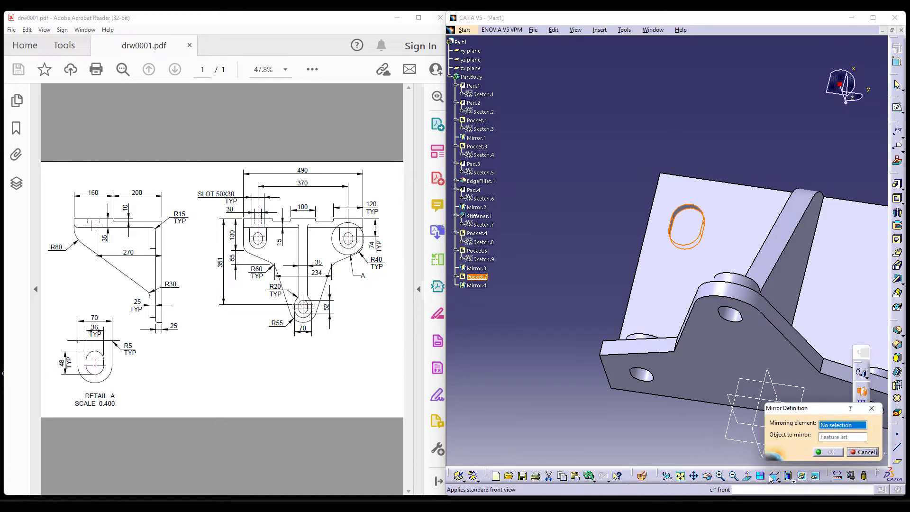
{"action": "left_click", "coordinate": [767, 454]}
{"action": "left_click", "coordinate": [823, 454]}
{"action": "middle_click_drag", "start_coordinate": [590, 344], "coordinate": [515, 315]}
{"action": "left_click", "coordinate": [501, 377]}
Start a new pocket on the top plate and sketch a smaller horizontal elongated hole inside the existing slot.
{"action": "middle_click_drag", "start_coordinate": [500, 371], "coordinate": [549, 464]}
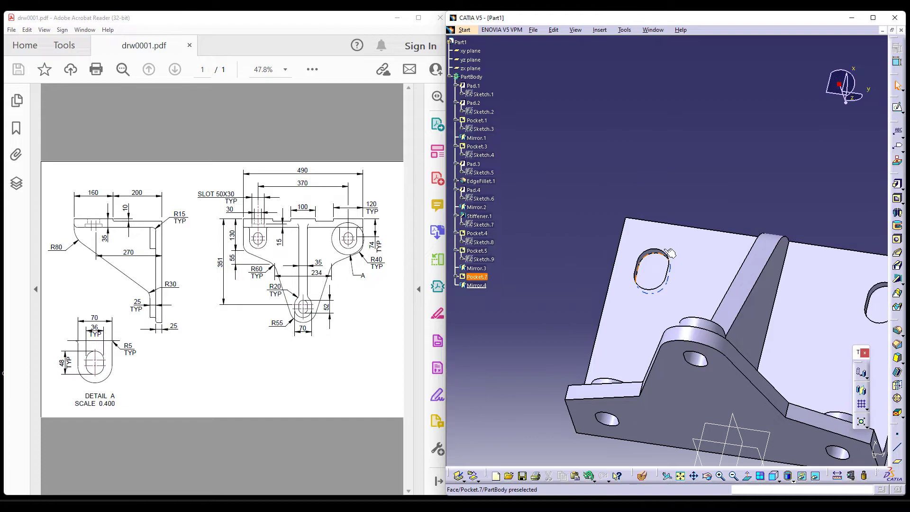
{"action": "left_click", "coordinate": [897, 199]}
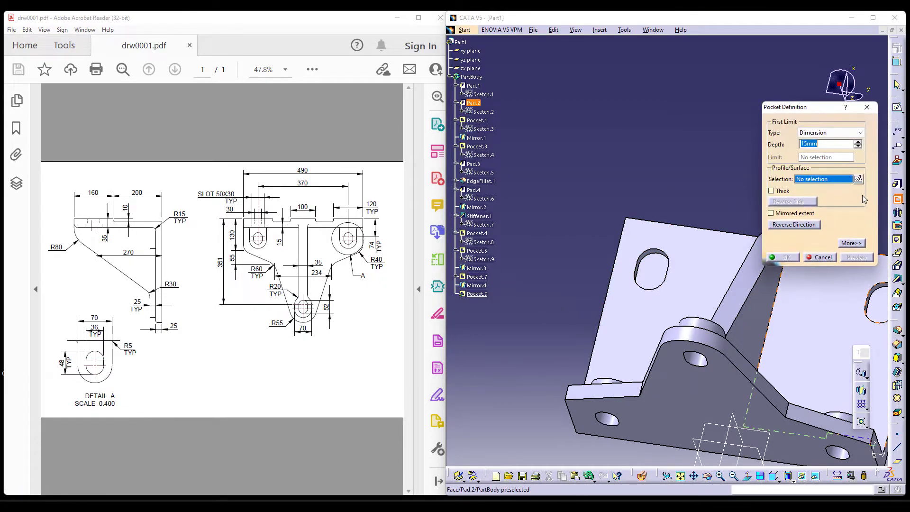
{"action": "left_click", "coordinate": [859, 179]}
{"action": "left_click", "coordinate": [665, 242]}
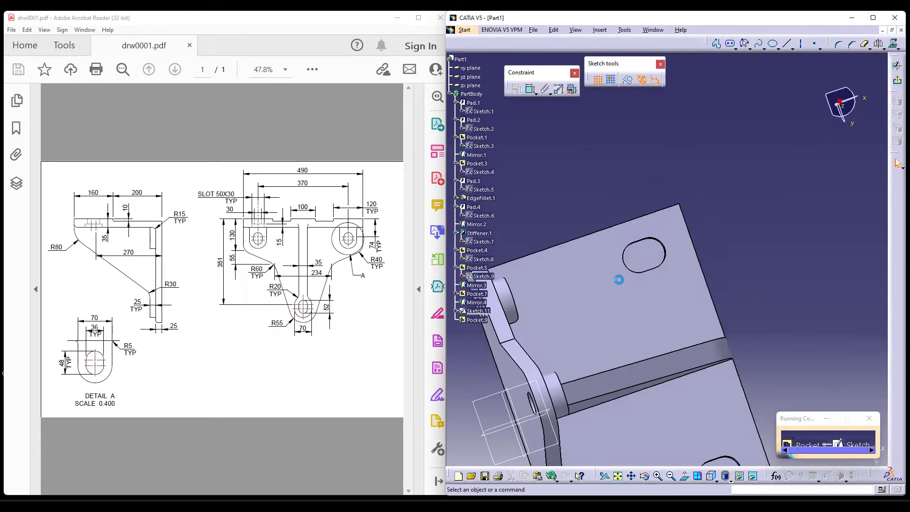
{"action": "mouse_move", "coordinate": [737, 344]}
{"action": "middle_mouse_down"}
{"action": "mouse_move", "coordinate": [774, 251]}
{"action": "mouse_move", "coordinate": [859, 284]}
{"action": "mouse_move", "coordinate": [857, 303]}
{"action": "middle_mouse_up"}
{"action": "left_click", "coordinate": [728, 45]}
{"action": "left_click", "coordinate": [612, 255]}
{"action": "left_click", "coordinate": [678, 254]}
{"action": "left_click", "coordinate": [687, 238]}
Make both end arcs of the inner elongated hole concentric with the matching end arcs of the outer slot.
{"action": "left_click", "coordinate": [531, 89]}
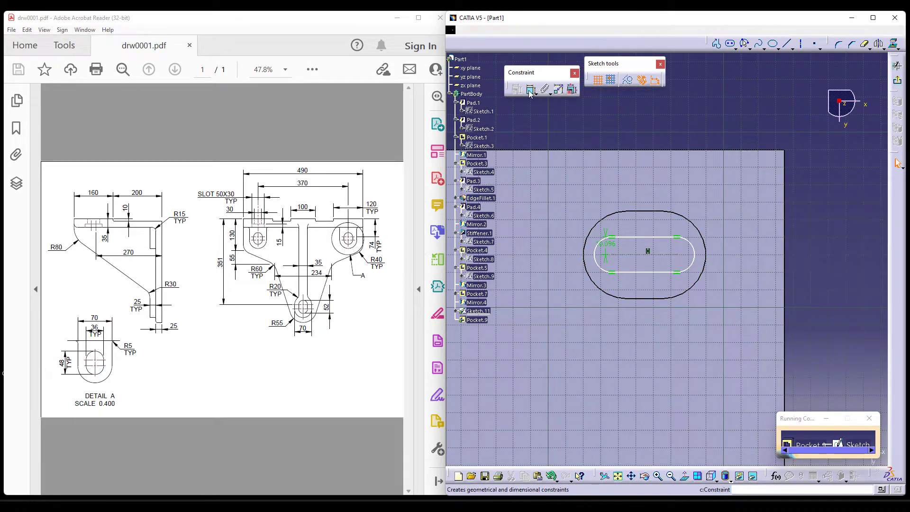
{"action": "left_click", "coordinate": [598, 247]}
{"action": "left_click", "coordinate": [598, 223]}
{"action": "right_click", "coordinate": [591, 120]}
{"action": "left_click", "coordinate": [620, 187]}
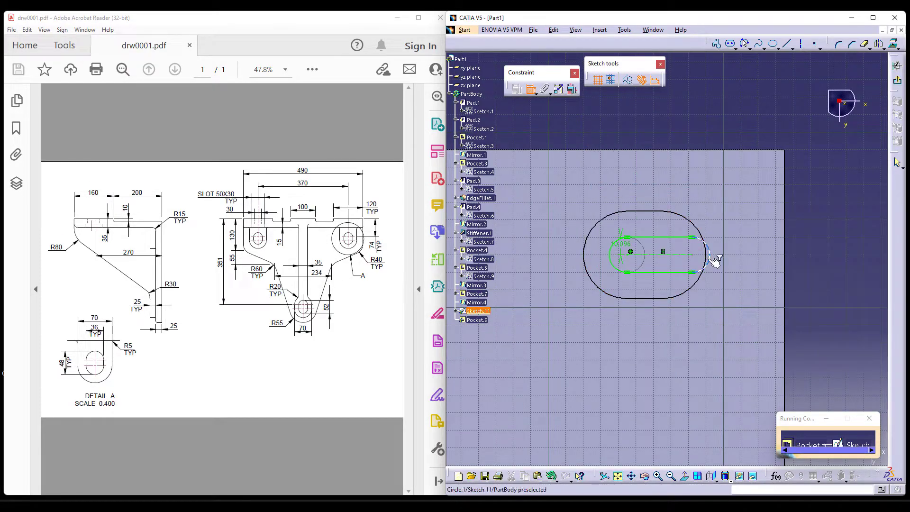
{"action": "left_click", "coordinate": [701, 289]}
{"action": "right_click", "coordinate": [851, 286]}
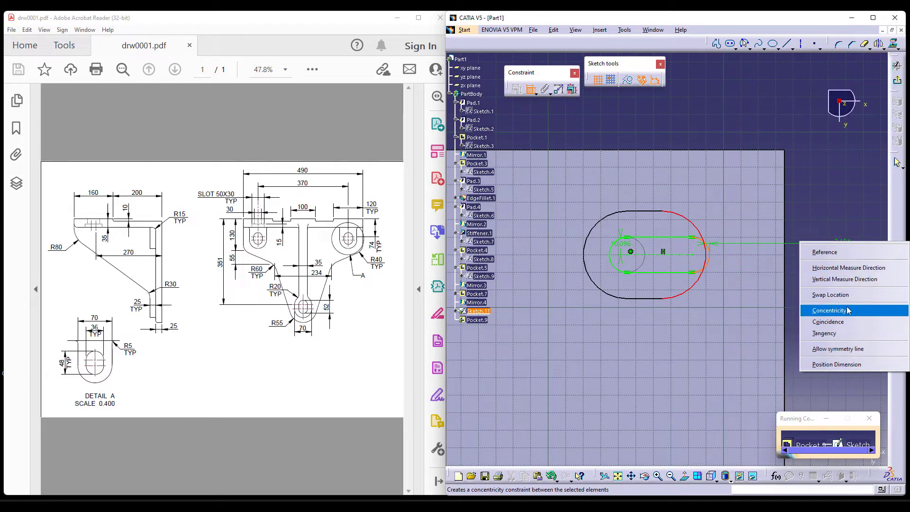
{"action": "left_click", "coordinate": [850, 310]}
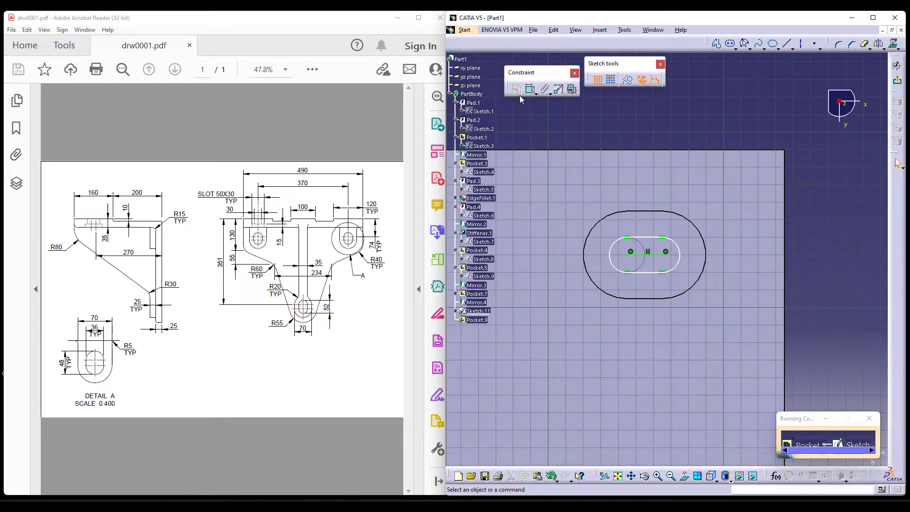
Dimension the distance between the inner slot's straight sides as 30 mm and leave the sketch.
{"action": "left_click", "coordinate": [649, 271]}
{"action": "left_click", "coordinate": [787, 260]}
{"action": "double_click", "coordinate": [791, 255]}
{"action": "type", "text": "30mm"}
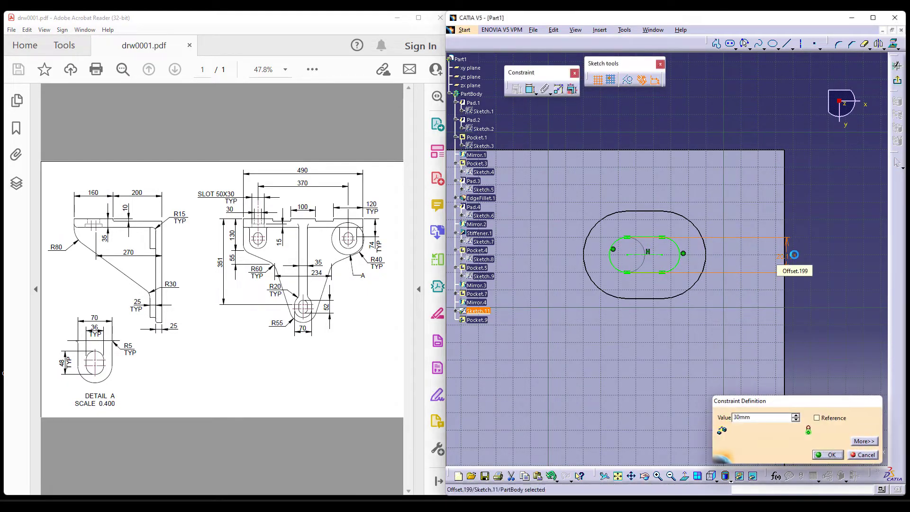
{"action": "key", "text": "Return"}
{"action": "left_click", "coordinate": [894, 85]}
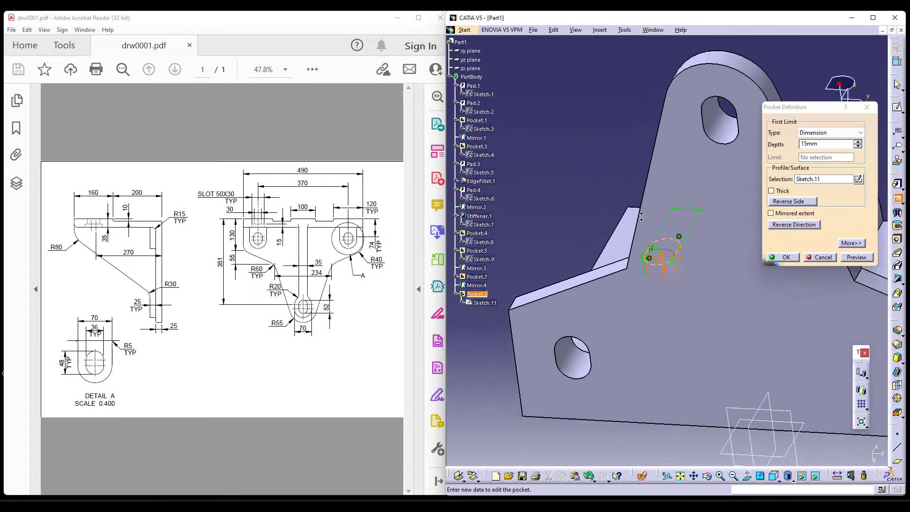
Change the inner slot pocket's first limit type and create the cut through the top plate.
{"action": "left_click", "coordinate": [819, 137]}
{"action": "left_click", "coordinate": [824, 148]}
{"action": "left_click", "coordinate": [794, 257]}
Mirror the inner slot pocket about the zx plane.
{"action": "middle_click_drag", "start_coordinate": [757, 312], "coordinate": [696, 434]}
{"action": "left_click", "coordinate": [862, 389]}
{"action": "middle_click_drag", "start_coordinate": [743, 469], "coordinate": [712, 350]}
{"action": "left_click", "coordinate": [708, 346]}
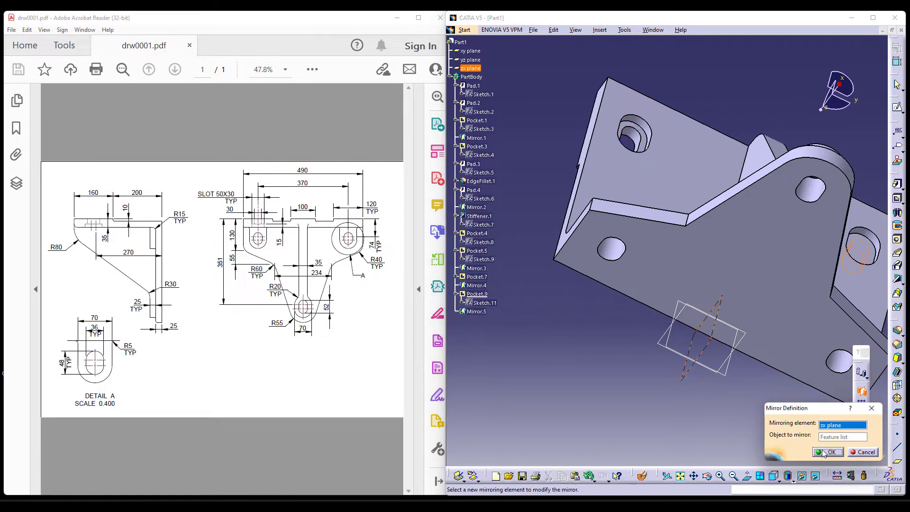
{"action": "left_click", "coordinate": [826, 452]}
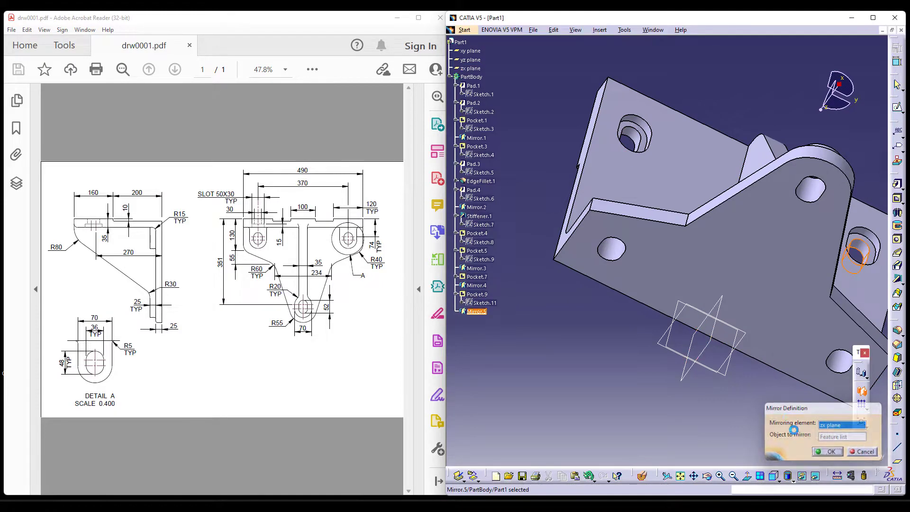
Start an Edge Fillet and select the outline edges around the two side bosses on the vertical plate.
{"action": "left_click", "coordinate": [775, 475]}
{"action": "left_click", "coordinate": [786, 394]}
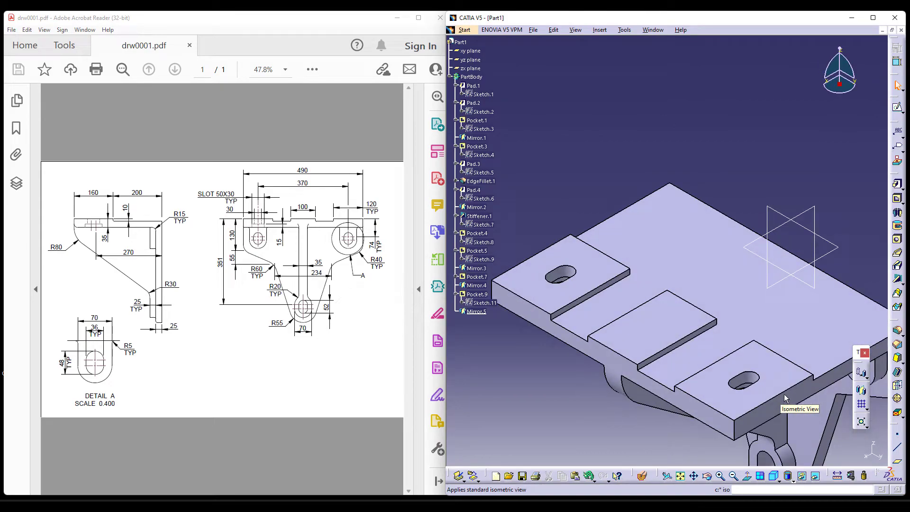
{"action": "middle_click_drag", "start_coordinate": [598, 313], "coordinate": [666, 194]}
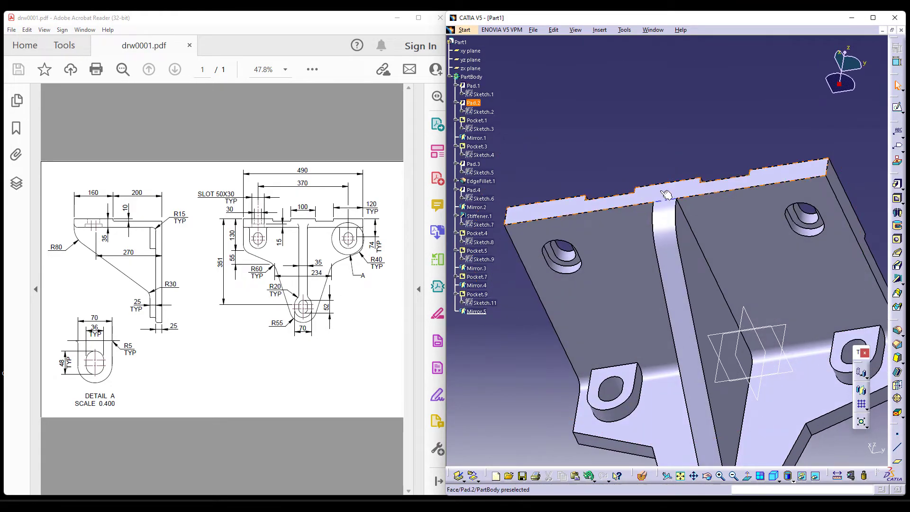
{"action": "middle_click_drag", "start_coordinate": [683, 300], "coordinate": [692, 214]}
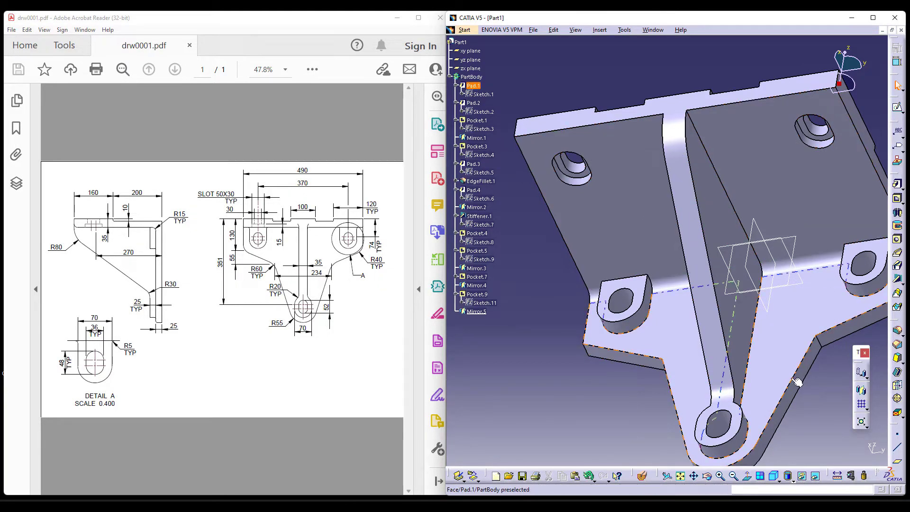
{"action": "left_click", "coordinate": [899, 334]}
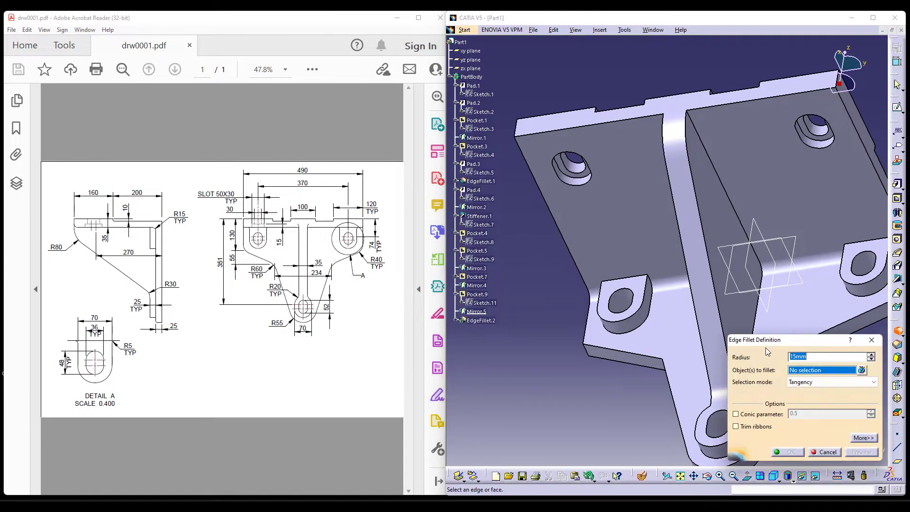
{"action": "middle_click_drag", "start_coordinate": [730, 266], "coordinate": [683, 210]}
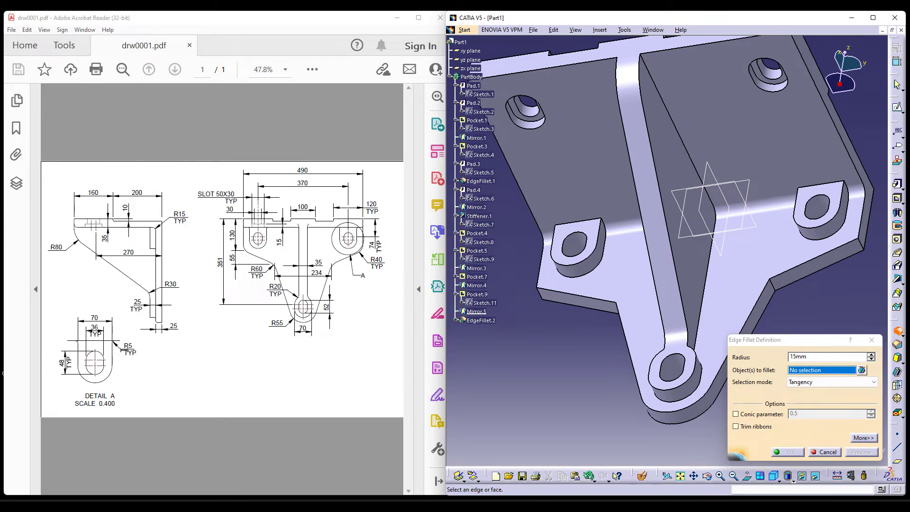
{"action": "middle_click_drag", "start_coordinate": [827, 209], "coordinate": [685, 150]}
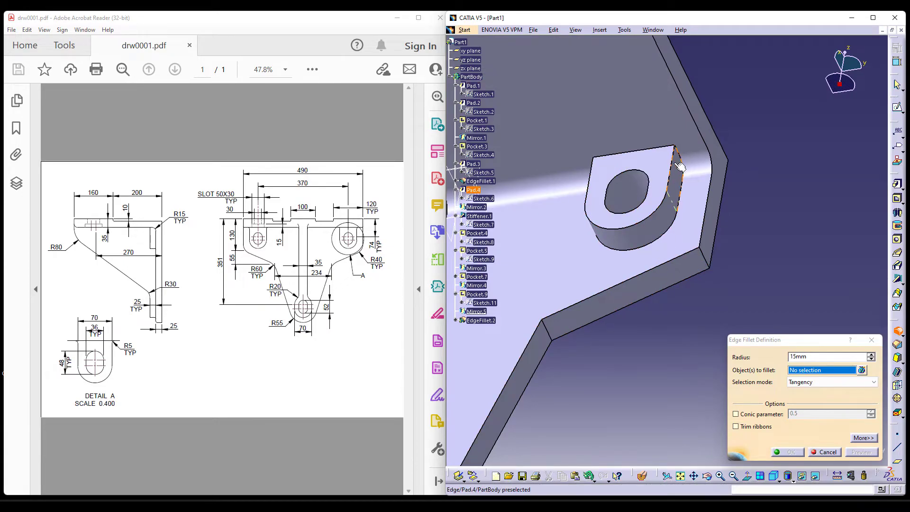
{"action": "left_click", "coordinate": [683, 164]}
{"action": "middle_click_drag", "start_coordinate": [630, 339], "coordinate": [872, 218]}
{"action": "middle_click_drag", "start_coordinate": [674, 234], "coordinate": [769, 327]}
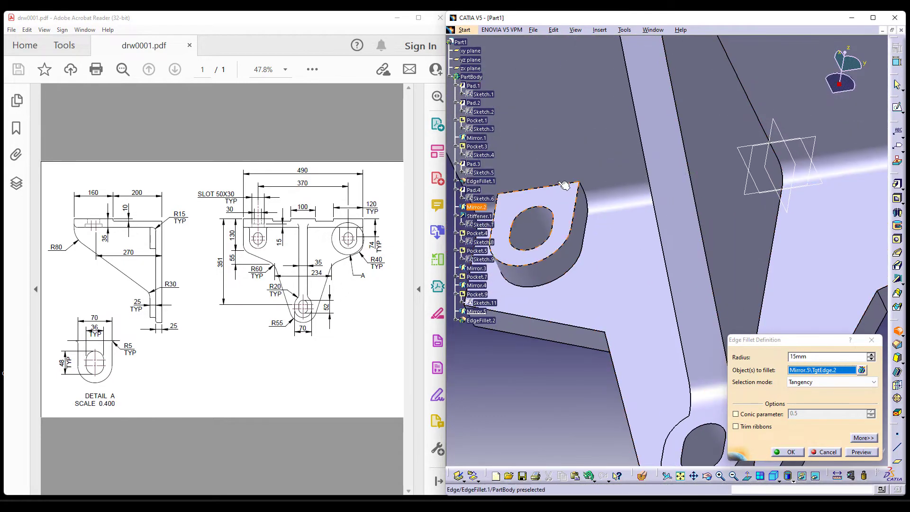
{"action": "left_click", "coordinate": [583, 186]}
{"action": "middle_click_drag", "start_coordinate": [583, 186], "coordinate": [674, 340]}
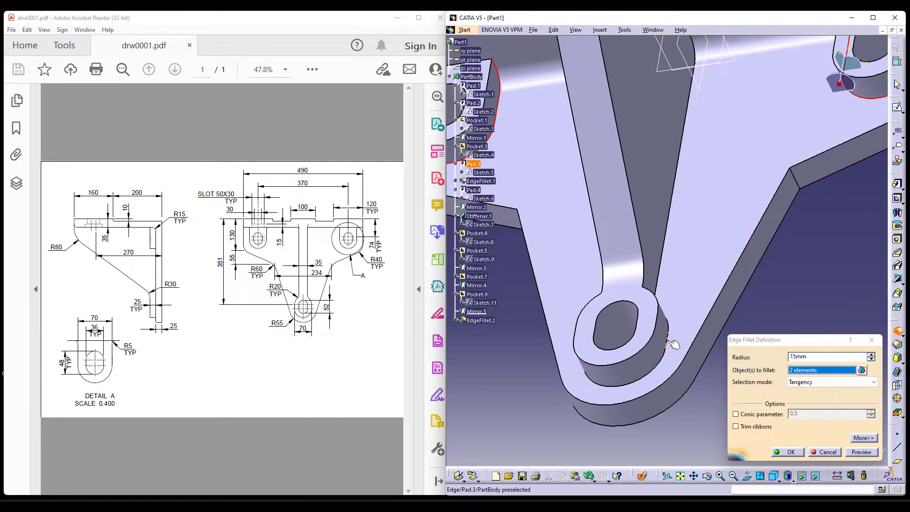
Drop the vertical plate's lower outline from the fillet selection and apply the fillet to the side bosses.
{"action": "left_click", "coordinate": [672, 343]}
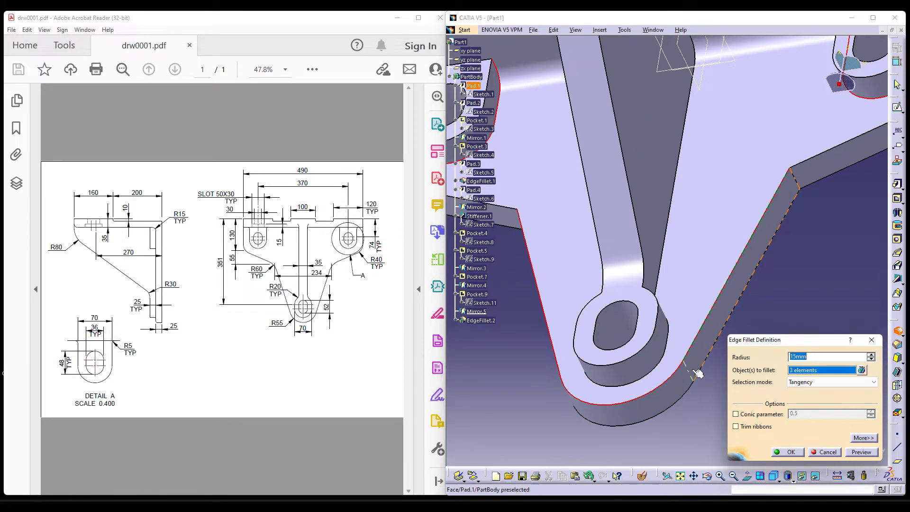
{"action": "left_click", "coordinate": [680, 476]}
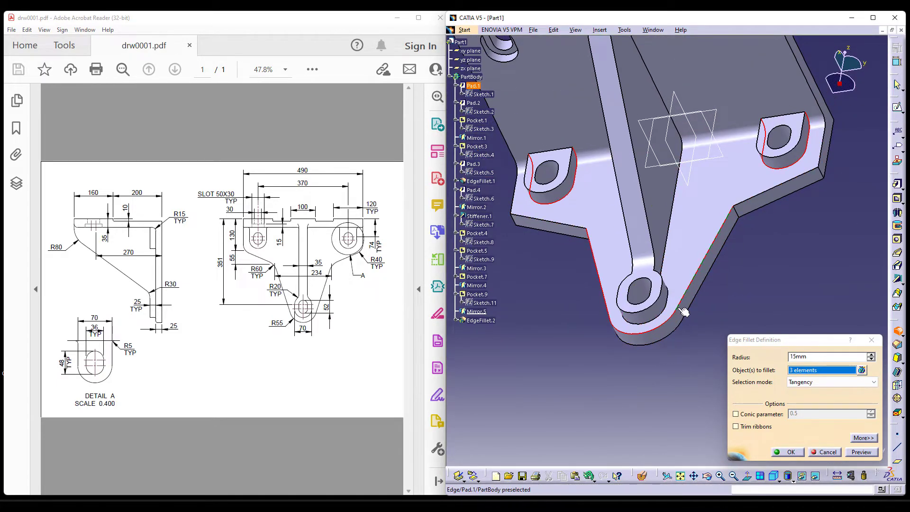
{"action": "left_click", "coordinate": [684, 311]}
{"action": "left_click", "coordinate": [795, 455]}
Reopen the side bosses' edge fillet and set its radius to 5 mm.
{"action": "middle_click_drag", "start_coordinate": [788, 267], "coordinate": [769, 347]}
{"action": "left_click", "coordinate": [769, 347]}
{"action": "left_click", "coordinate": [535, 280]}
{"action": "double_click", "coordinate": [534, 281]}
{"action": "left_click_drag", "start_coordinate": [813, 358], "coordinate": [770, 361]}
{"action": "type", "text": "5"}
{"action": "key", "text": "Return"}
Add the four long base edges of the raised pads on the top plate to the 5 mm edge fillet.
{"action": "left_click", "coordinate": [769, 363]}
{"action": "mouse_move", "coordinate": [768, 363]}
{"action": "middle_mouse_down"}
{"action": "mouse_move", "coordinate": [773, 353]}
{"action": "mouse_move", "coordinate": [762, 373]}
{"action": "middle_mouse_up"}
{"action": "middle_click_drag", "start_coordinate": [625, 169], "coordinate": [648, 300]}
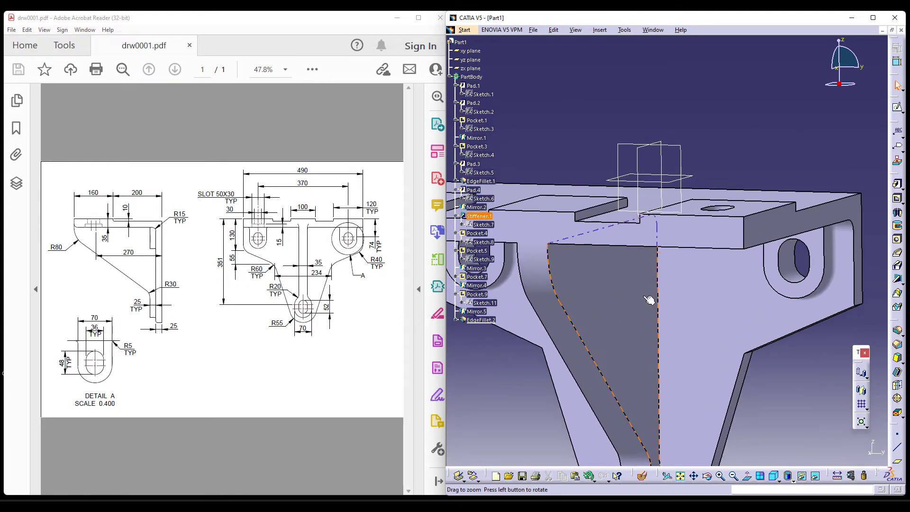
{"action": "double_click", "coordinate": [837, 285]}
{"action": "middle_click_drag", "start_coordinate": [627, 219], "coordinate": [827, 310]}
{"action": "left_click", "coordinate": [616, 302]}
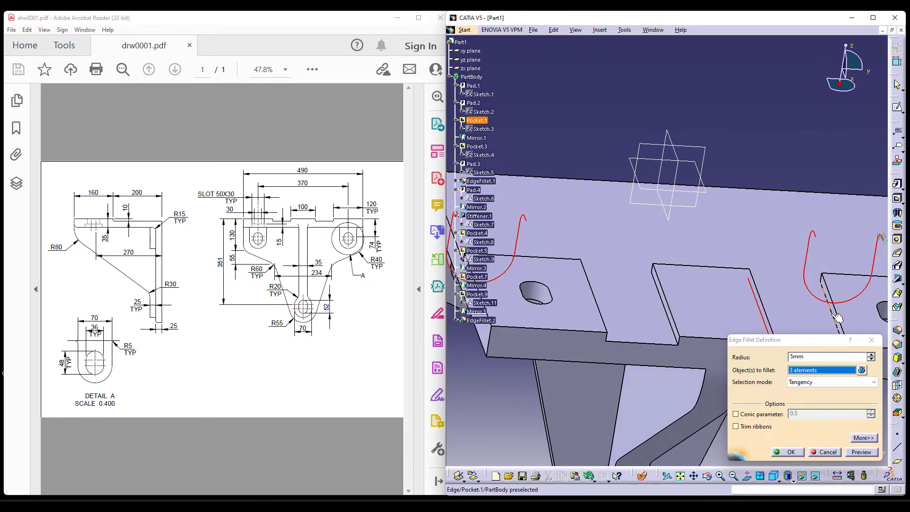
{"action": "left_click", "coordinate": [837, 317]}
{"action": "left_click", "coordinate": [668, 308]}
{"action": "middle_click_drag", "start_coordinate": [668, 308], "coordinate": [642, 306]}
{"action": "left_click", "coordinate": [625, 295]}
{"action": "left_click", "coordinate": [789, 452]}
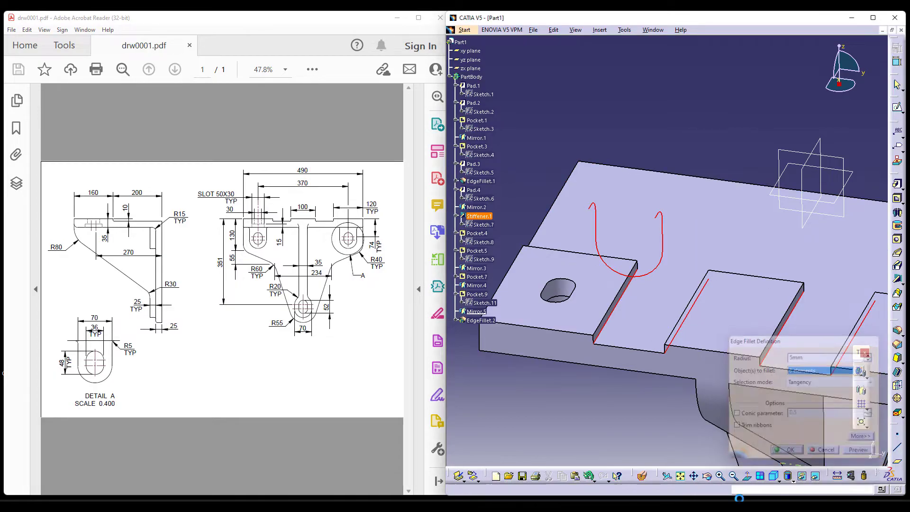
Add the base edges at the inner ends of the three raised pads to the 5 mm edge fillet.
{"action": "left_click", "coordinate": [682, 107]}
{"action": "middle_click_drag", "start_coordinate": [682, 107], "coordinate": [654, 291], "text": "ctrl"}
{"action": "middle_click_drag", "start_coordinate": [643, 377], "coordinate": [738, 246]}
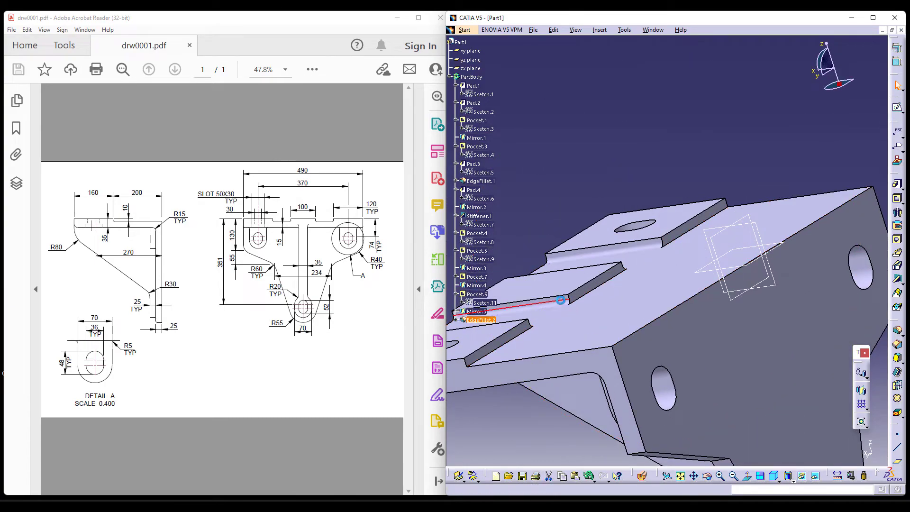
{"action": "double_click", "coordinate": [521, 340]}
{"action": "left_click", "coordinate": [520, 342]}
{"action": "left_click", "coordinate": [601, 295]}
{"action": "left_click", "coordinate": [691, 236]}
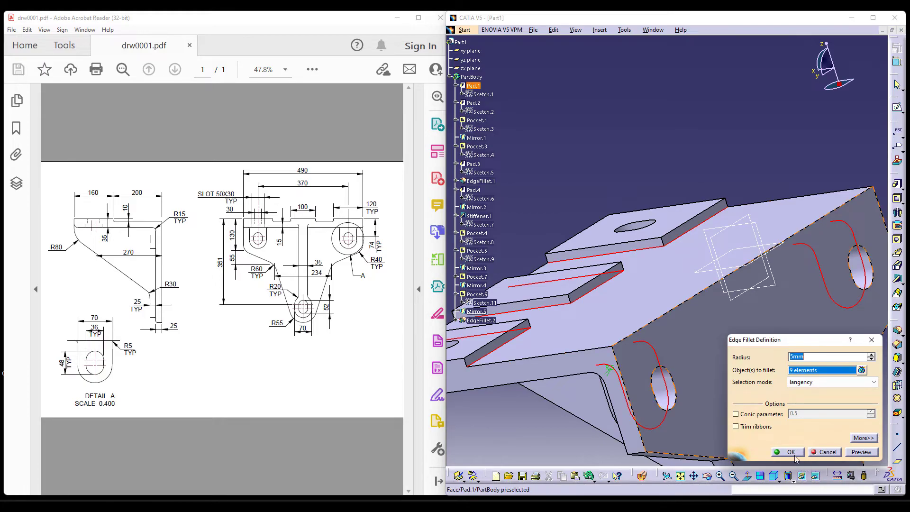
{"action": "left_click", "coordinate": [788, 451]}
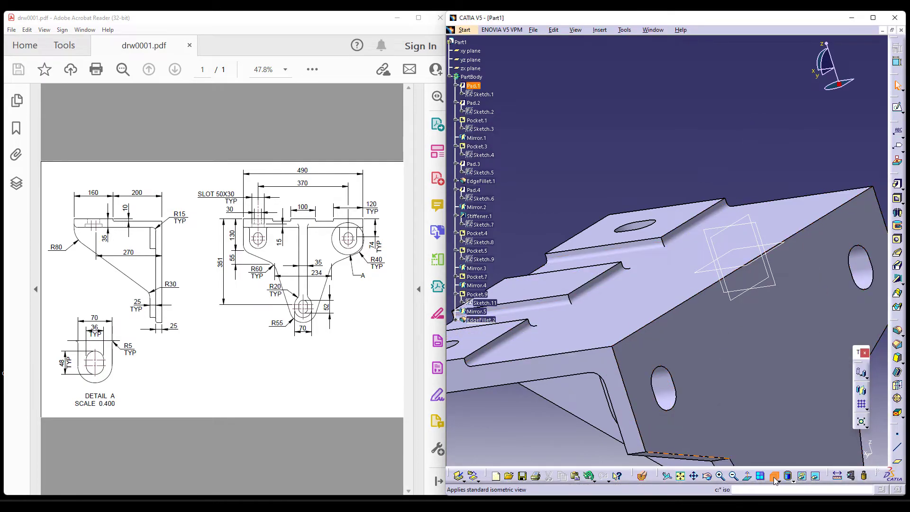
Fillet the top plate's lower outer edge on both sides of the rib with a 15 mm radius.
{"action": "left_click", "coordinate": [775, 477]}
{"action": "middle_click_drag", "start_coordinate": [645, 306], "coordinate": [639, 337], "text": "ctrl"}
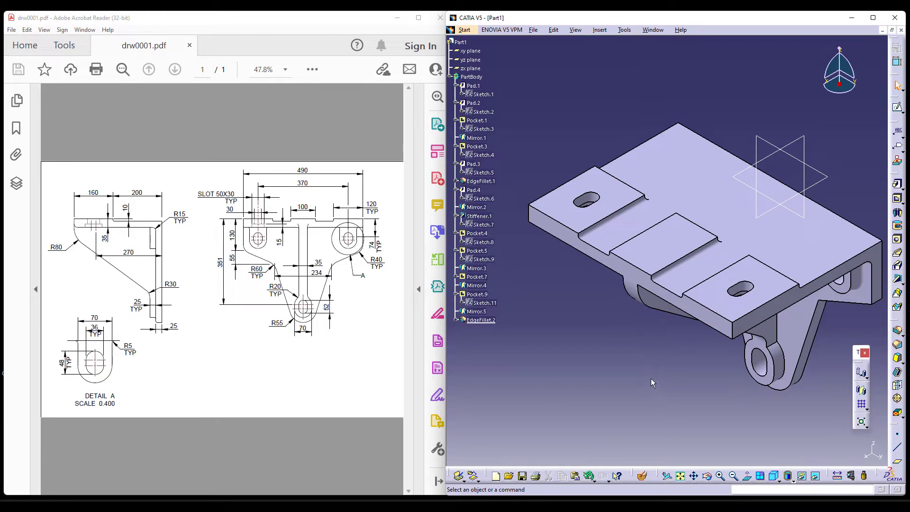
{"action": "middle_click_drag", "start_coordinate": [637, 384], "coordinate": [651, 171]}
{"action": "left_click", "coordinate": [897, 331]}
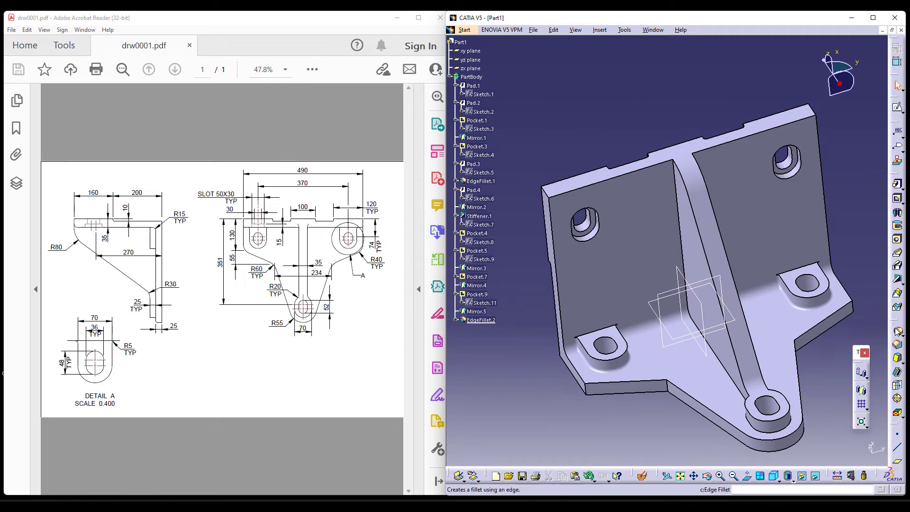
{"action": "left_click", "coordinate": [658, 165]}
{"action": "left_click", "coordinate": [744, 138]}
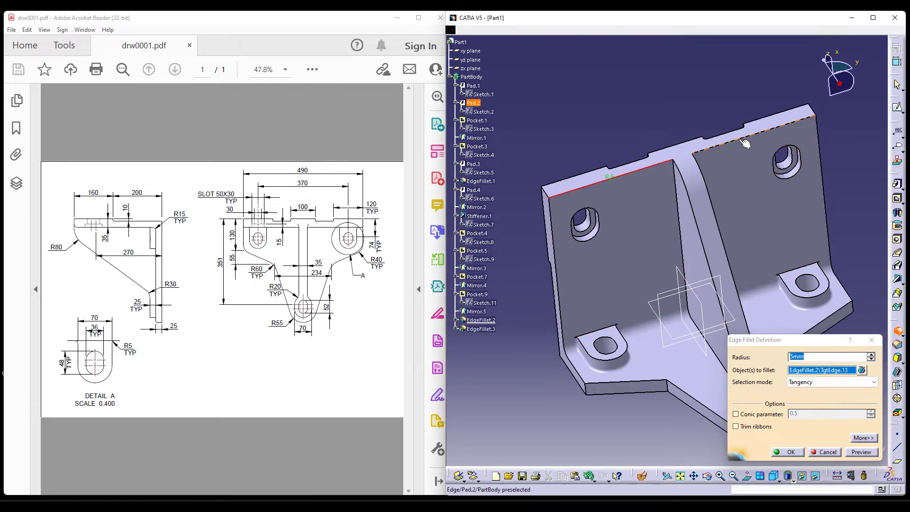
{"action": "left_click", "coordinate": [787, 452]}
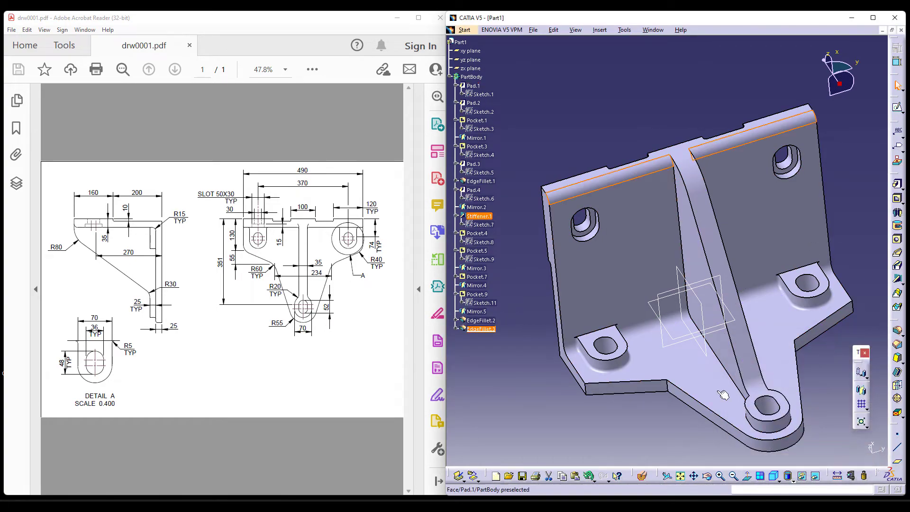
Fillet the vertical plate's two outer corner edges, below the side bosses, with a 40 mm radius.
{"action": "middle_click_drag", "start_coordinate": [685, 399], "coordinate": [689, 357]}
{"action": "left_click", "coordinate": [897, 331]}
{"action": "left_click", "coordinate": [593, 349]}
{"action": "middle_click_drag", "start_coordinate": [858, 262], "coordinate": [802, 258]}
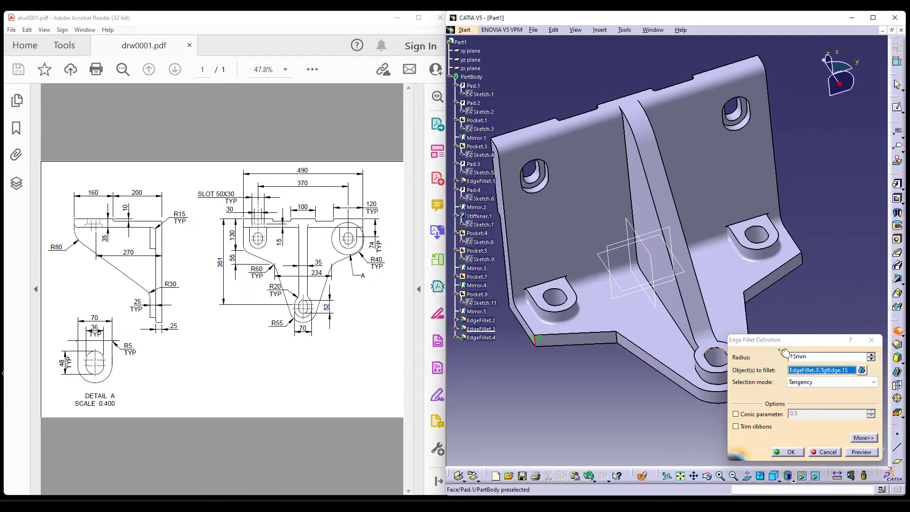
{"action": "left_click", "coordinate": [801, 259]}
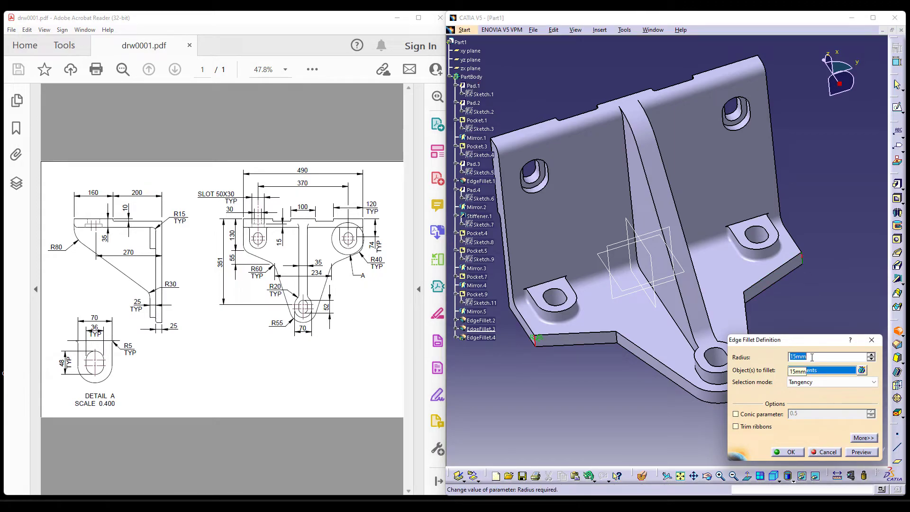
{"action": "key", "text": "Return"}
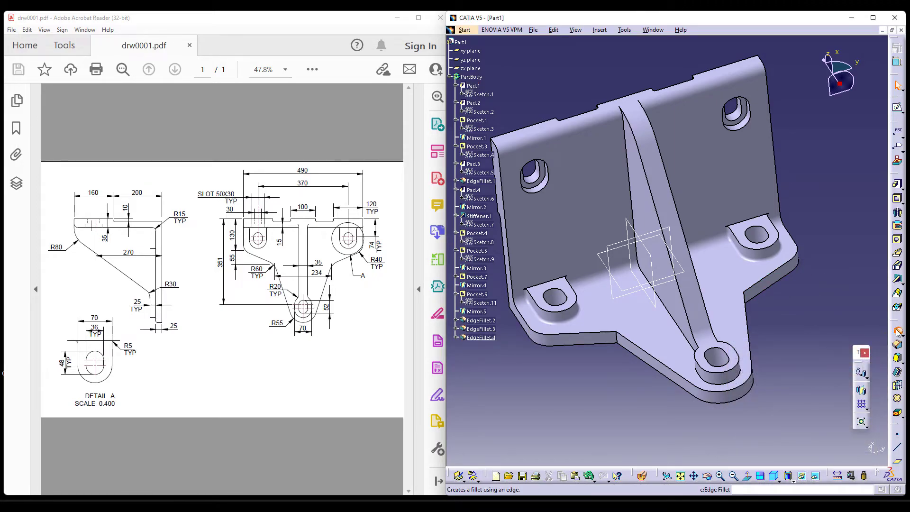
Fillet the vertical plate's two inward corner edges, where the sides meet the tapered lower section, with a 60 mm radius.
{"action": "left_click", "coordinate": [897, 331]}
{"action": "left_click", "coordinate": [618, 338]}
{"action": "middle_click_drag", "start_coordinate": [776, 294], "coordinate": [690, 275]}
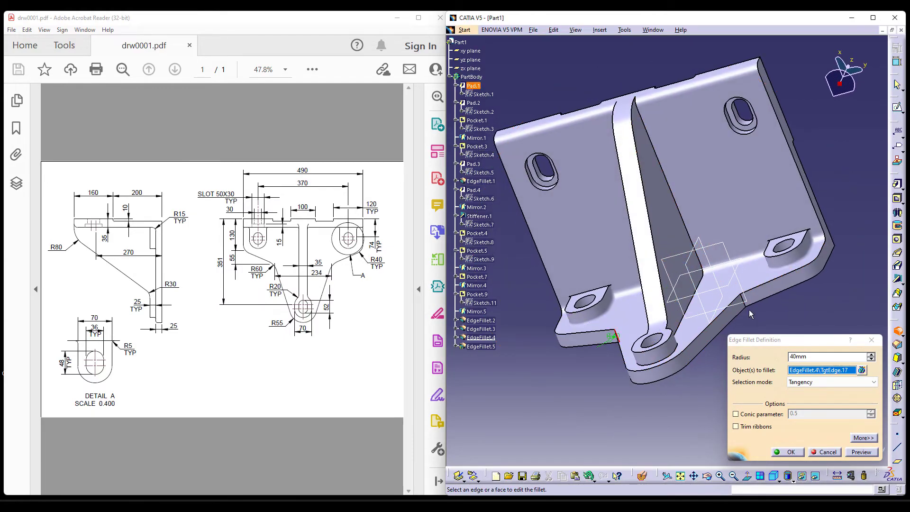
{"action": "left_click", "coordinate": [743, 299]}
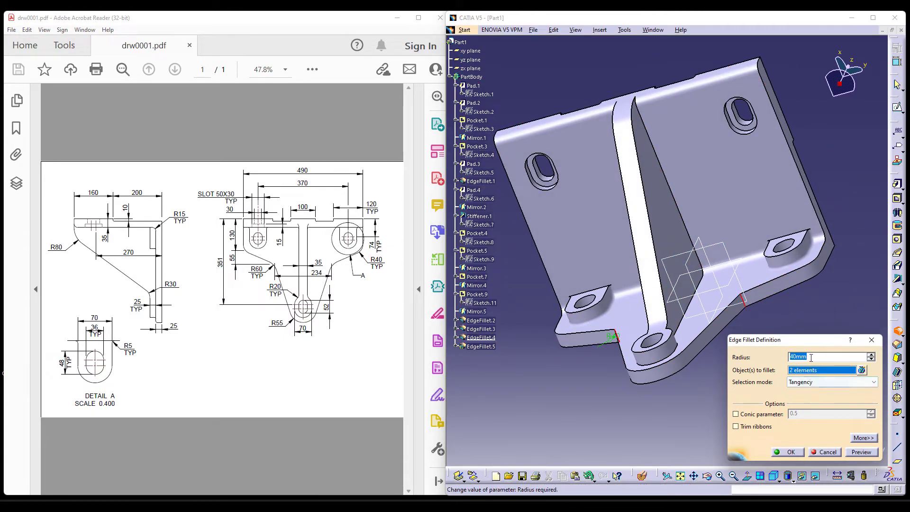
{"action": "key", "text": "Return"}
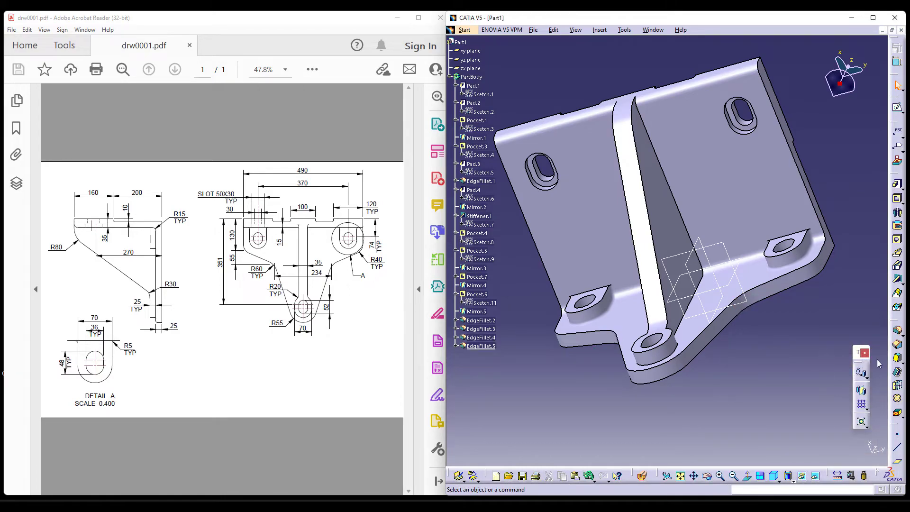
Fillet the long outline edge chains running around the vertical plate and top plate with a 5 mm radius.
{"action": "left_click", "coordinate": [897, 331]}
{"action": "left_click", "coordinate": [702, 338]}
{"action": "left_click", "coordinate": [711, 350]}
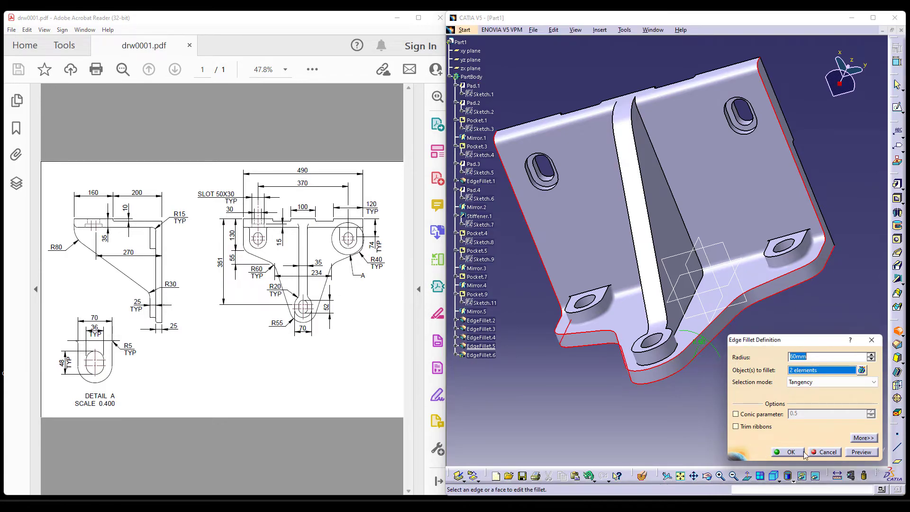
{"action": "key", "text": "Return"}
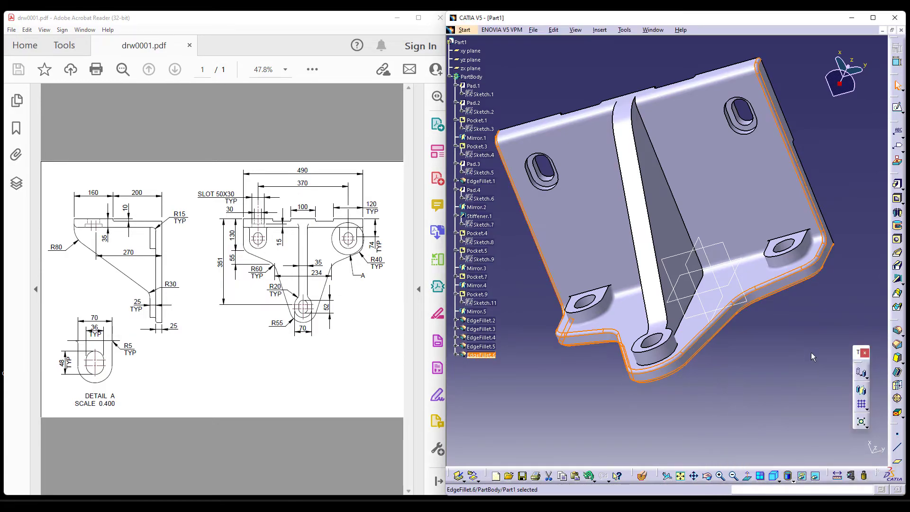
Fillet the two short edges where the rib's sides meet the lower boss with a 20 mm radius.
{"action": "mouse_move", "coordinate": [757, 360]}
{"action": "middle_mouse_down"}
{"action": "mouse_move", "coordinate": [719, 320]}
{"action": "mouse_move", "coordinate": [627, 364]}
{"action": "mouse_move", "coordinate": [751, 333]}
{"action": "mouse_move", "coordinate": [743, 335]}
{"action": "mouse_move", "coordinate": [745, 353]}
{"action": "middle_mouse_up"}
{"action": "left_click", "coordinate": [743, 350]}
{"action": "left_click", "coordinate": [897, 331]}
{"action": "middle_click_drag", "start_coordinate": [696, 327], "coordinate": [657, 303]}
{"action": "middle_click_drag", "start_coordinate": [662, 265], "coordinate": [645, 260]}
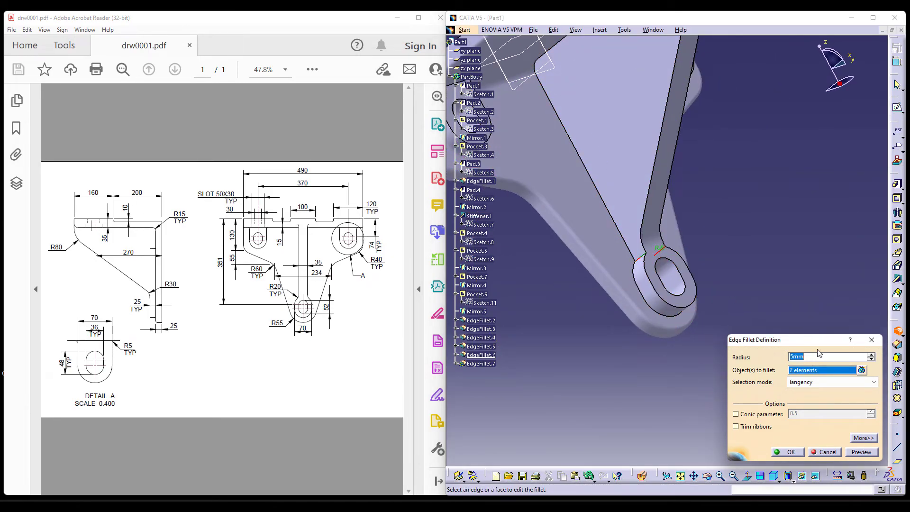
{"action": "left_click", "coordinate": [787, 452]}
Select the upper and base edge chains of the lower boss and rib for an edge fillet, and opt to specify an edge to keep.
{"action": "middle_click_drag", "start_coordinate": [766, 271], "coordinate": [788, 275]}
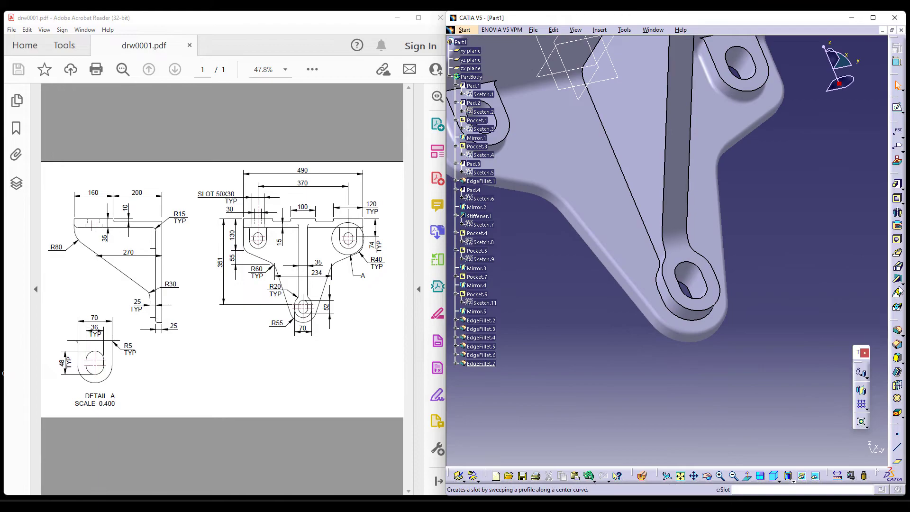
{"action": "left_click", "coordinate": [897, 331]}
{"action": "left_click", "coordinate": [685, 310]}
{"action": "left_click", "coordinate": [686, 308]}
{"action": "middle_click_drag", "start_coordinate": [687, 311], "coordinate": [718, 359]}
{"action": "left_click", "coordinate": [785, 450]}
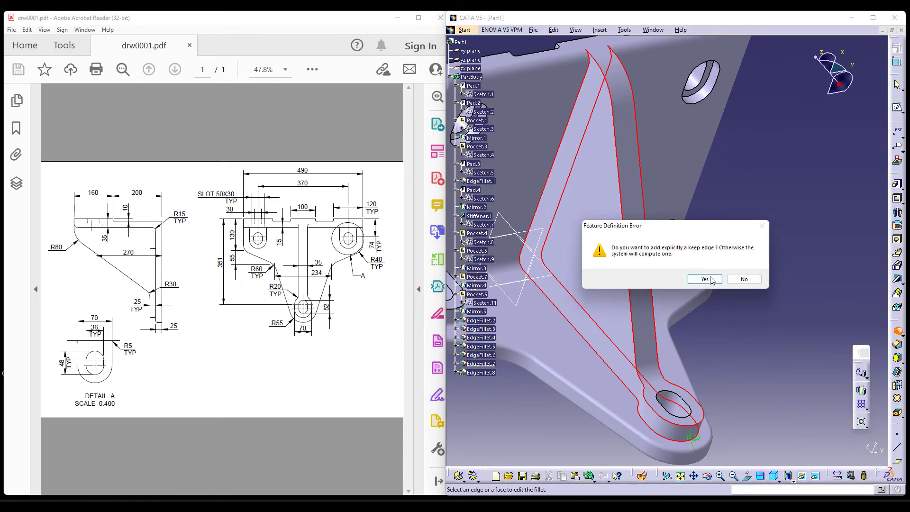
{"action": "left_click", "coordinate": [705, 280]}
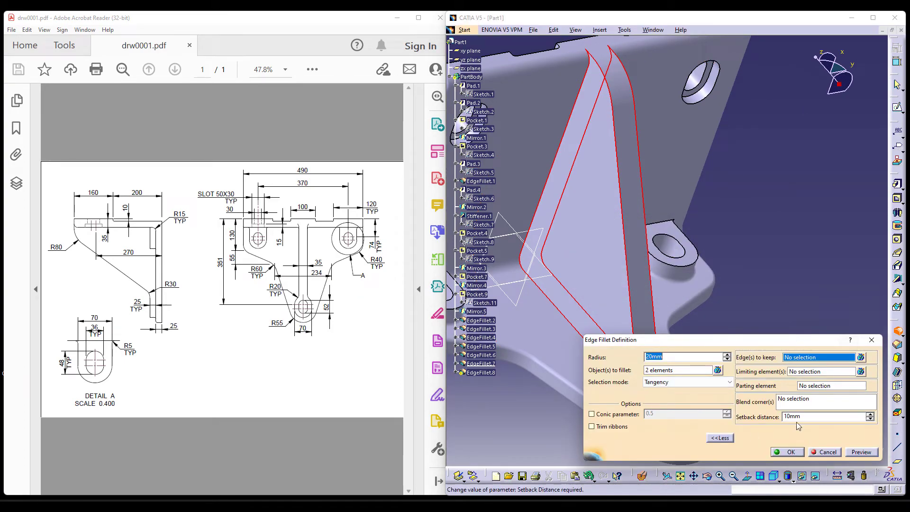
{"action": "left_click_drag", "start_coordinate": [722, 342], "coordinate": [878, 269]}
{"action": "left_click", "coordinate": [691, 432]}
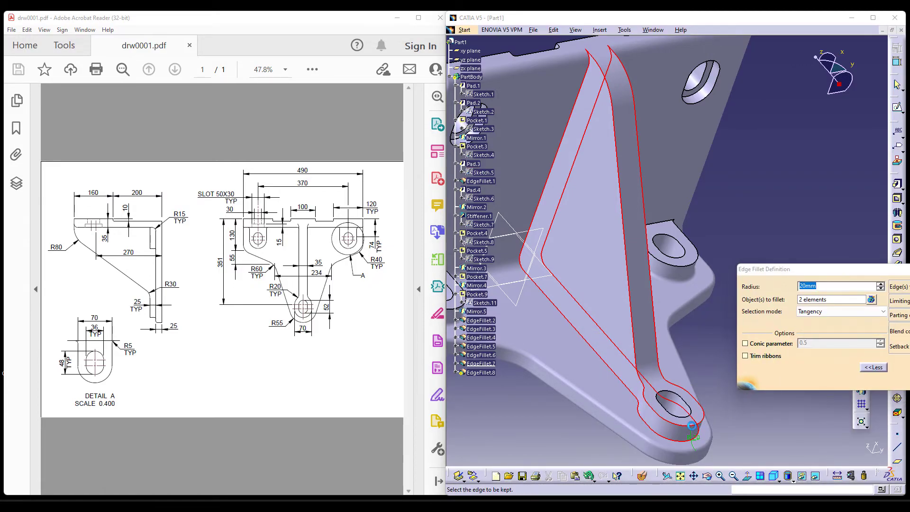
Check the edges chosen for the boss and rib fillet, reduce its radius and apply it.
{"action": "left_click", "coordinate": [718, 279]}
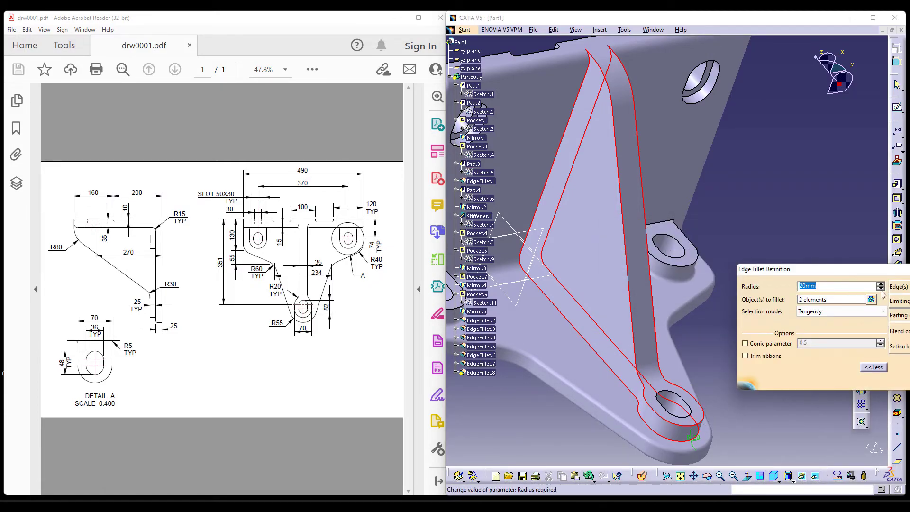
{"action": "left_click", "coordinate": [870, 298]}
{"action": "left_click", "coordinate": [829, 403]}
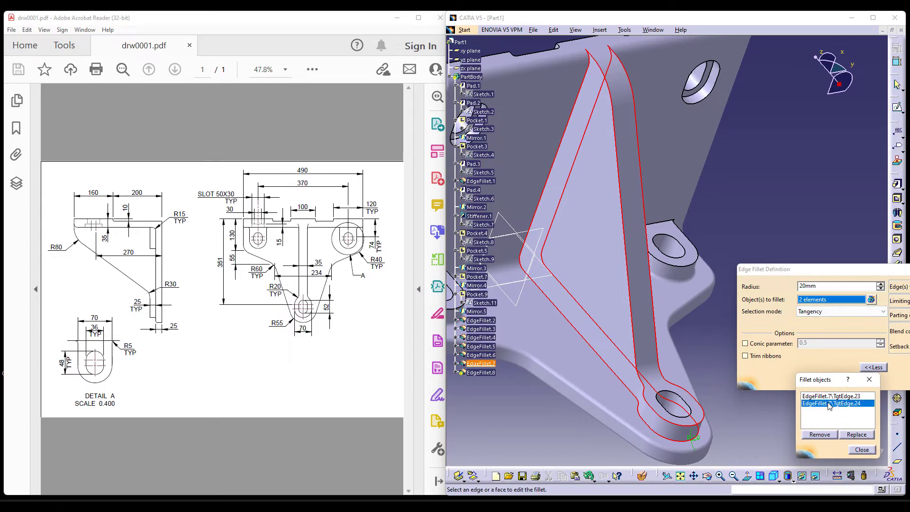
{"action": "left_click", "coordinate": [830, 396]}
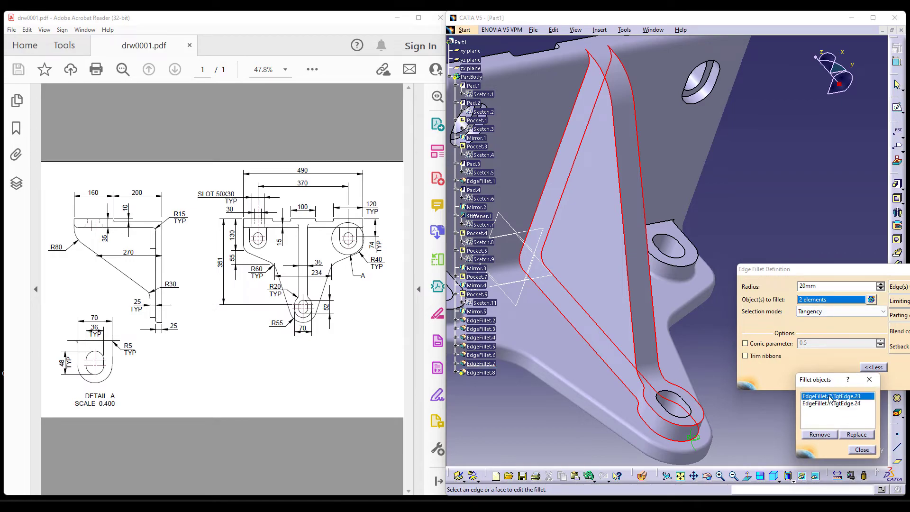
{"action": "left_click", "coordinate": [809, 285]}
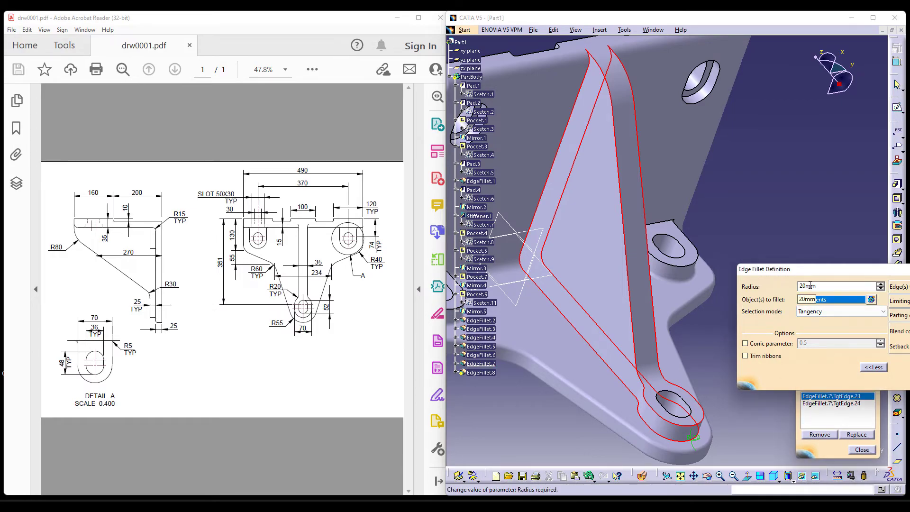
{"action": "key", "text": "Return"}
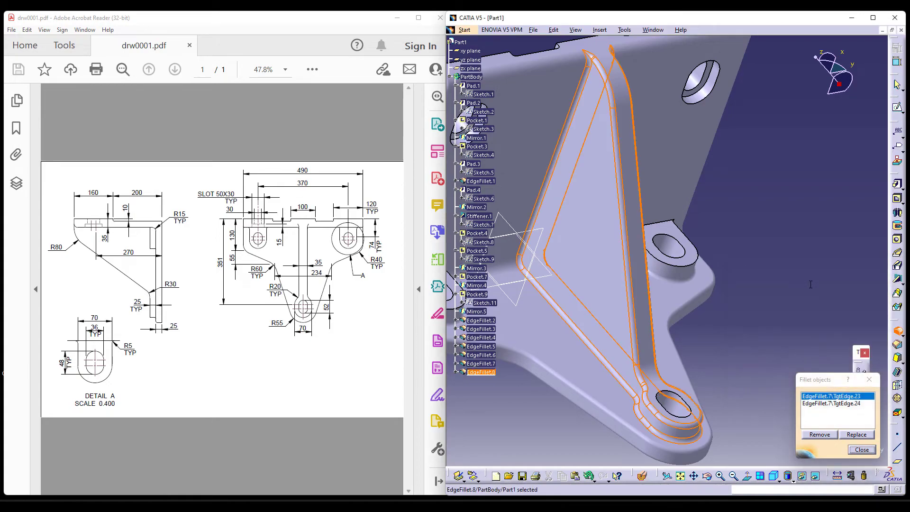
Examine the filleted bracket from the isometric, front and right standard views to compare its shape with the drawing.
{"action": "middle_click_drag", "start_coordinate": [778, 331], "coordinate": [670, 341]}
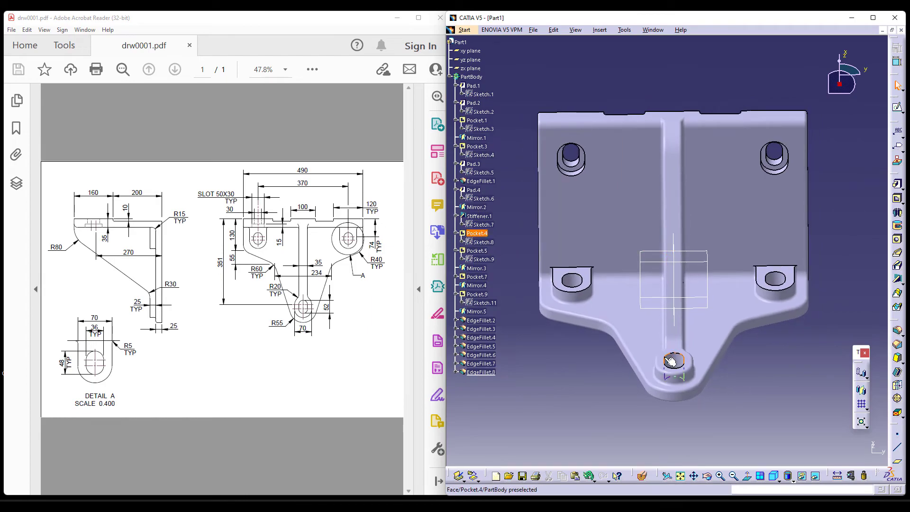
{"action": "left_click", "coordinate": [771, 476]}
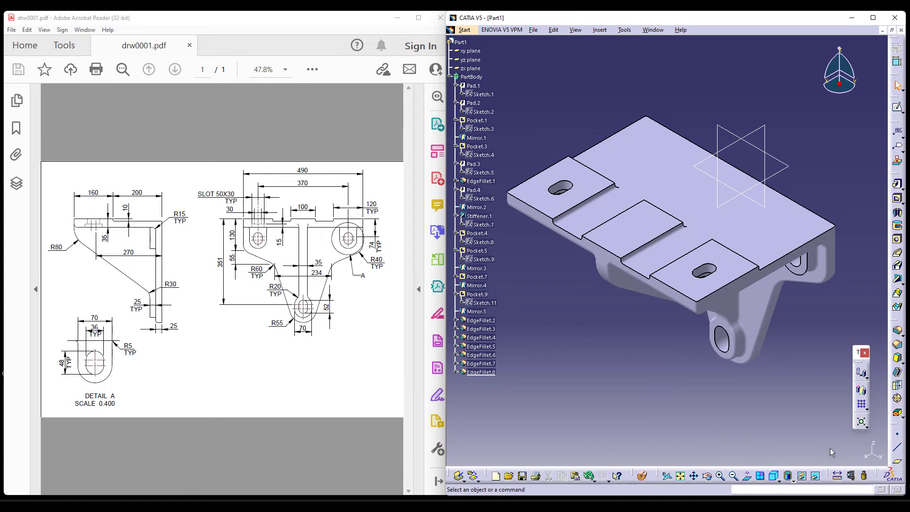
{"action": "middle_click_drag", "start_coordinate": [768, 427], "coordinate": [712, 238]}
{"action": "left_click", "coordinate": [775, 477]}
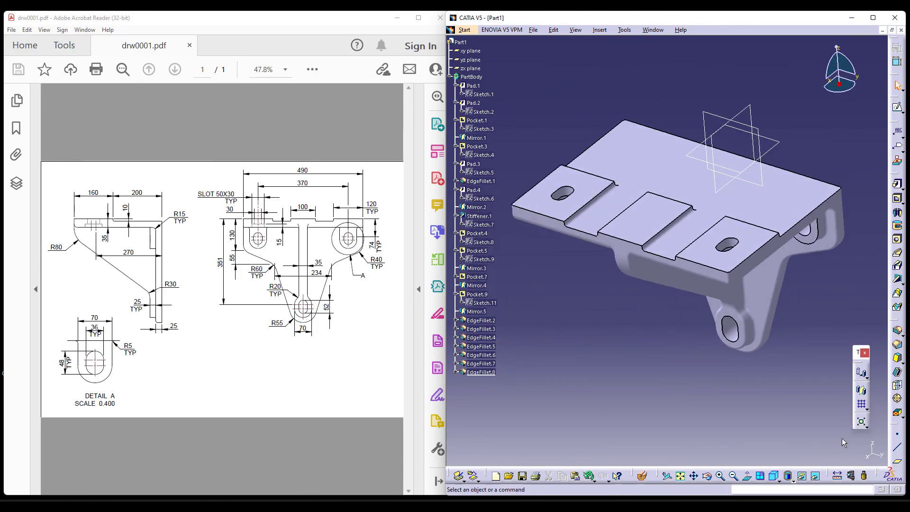
{"action": "left_click", "coordinate": [778, 480]}
{"action": "left_click", "coordinate": [782, 410]}
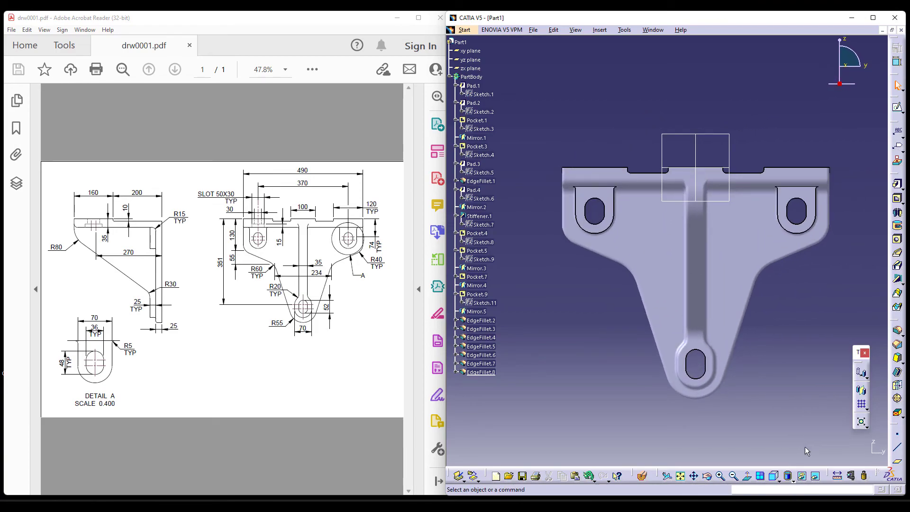
{"action": "left_click", "coordinate": [777, 480]}
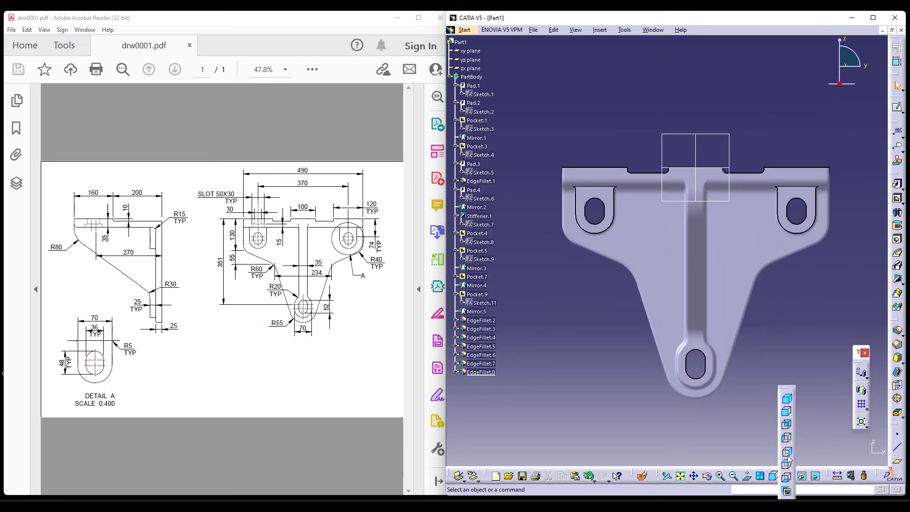
{"action": "left_click", "coordinate": [789, 442]}
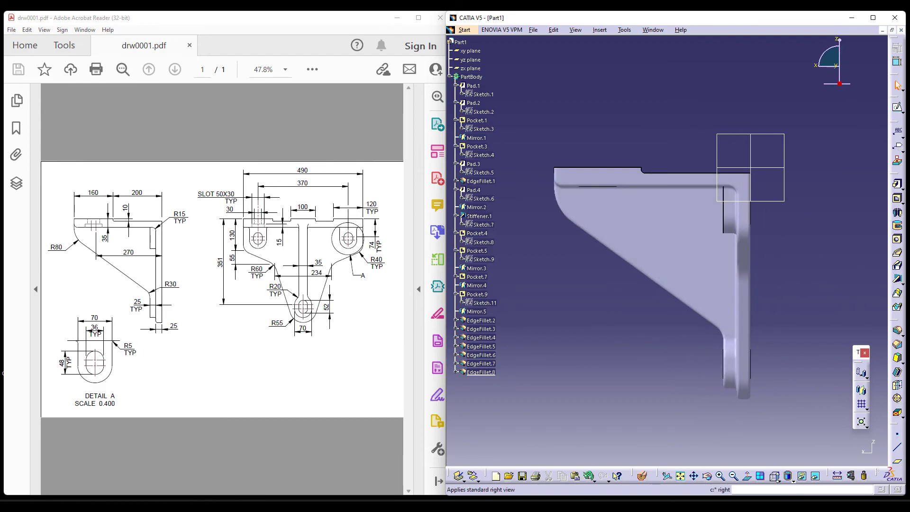
{"action": "left_click", "coordinate": [775, 476]}
{"action": "left_click", "coordinate": [788, 400]}
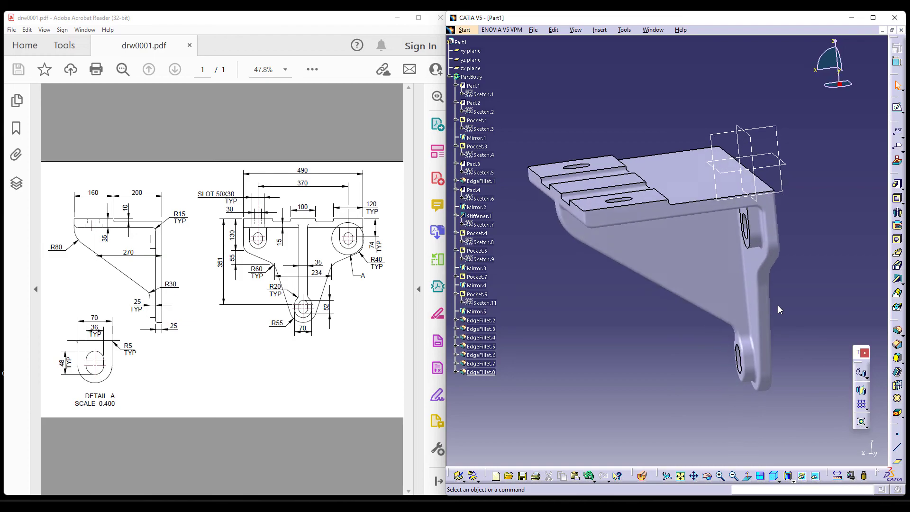